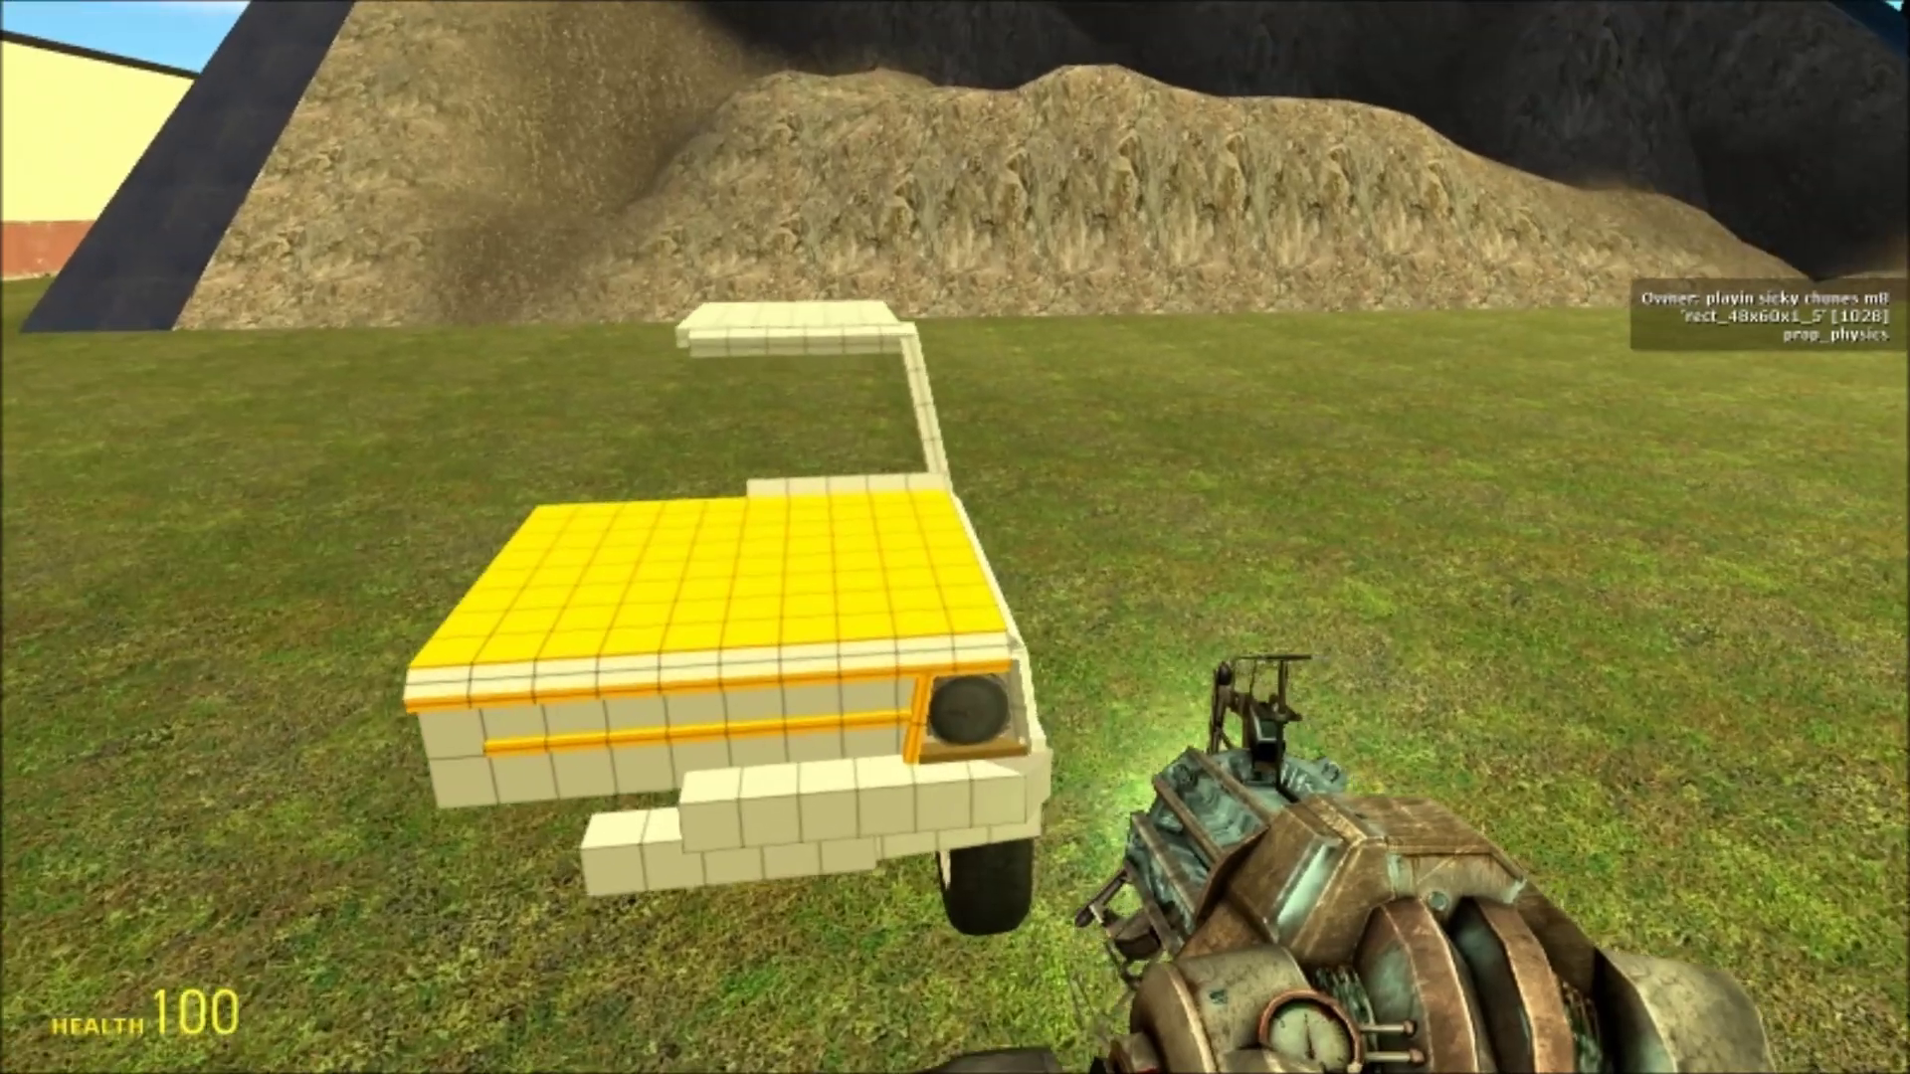
Use the Precision tool to push the yellow hood plate of the half-built vehicle
key(w)
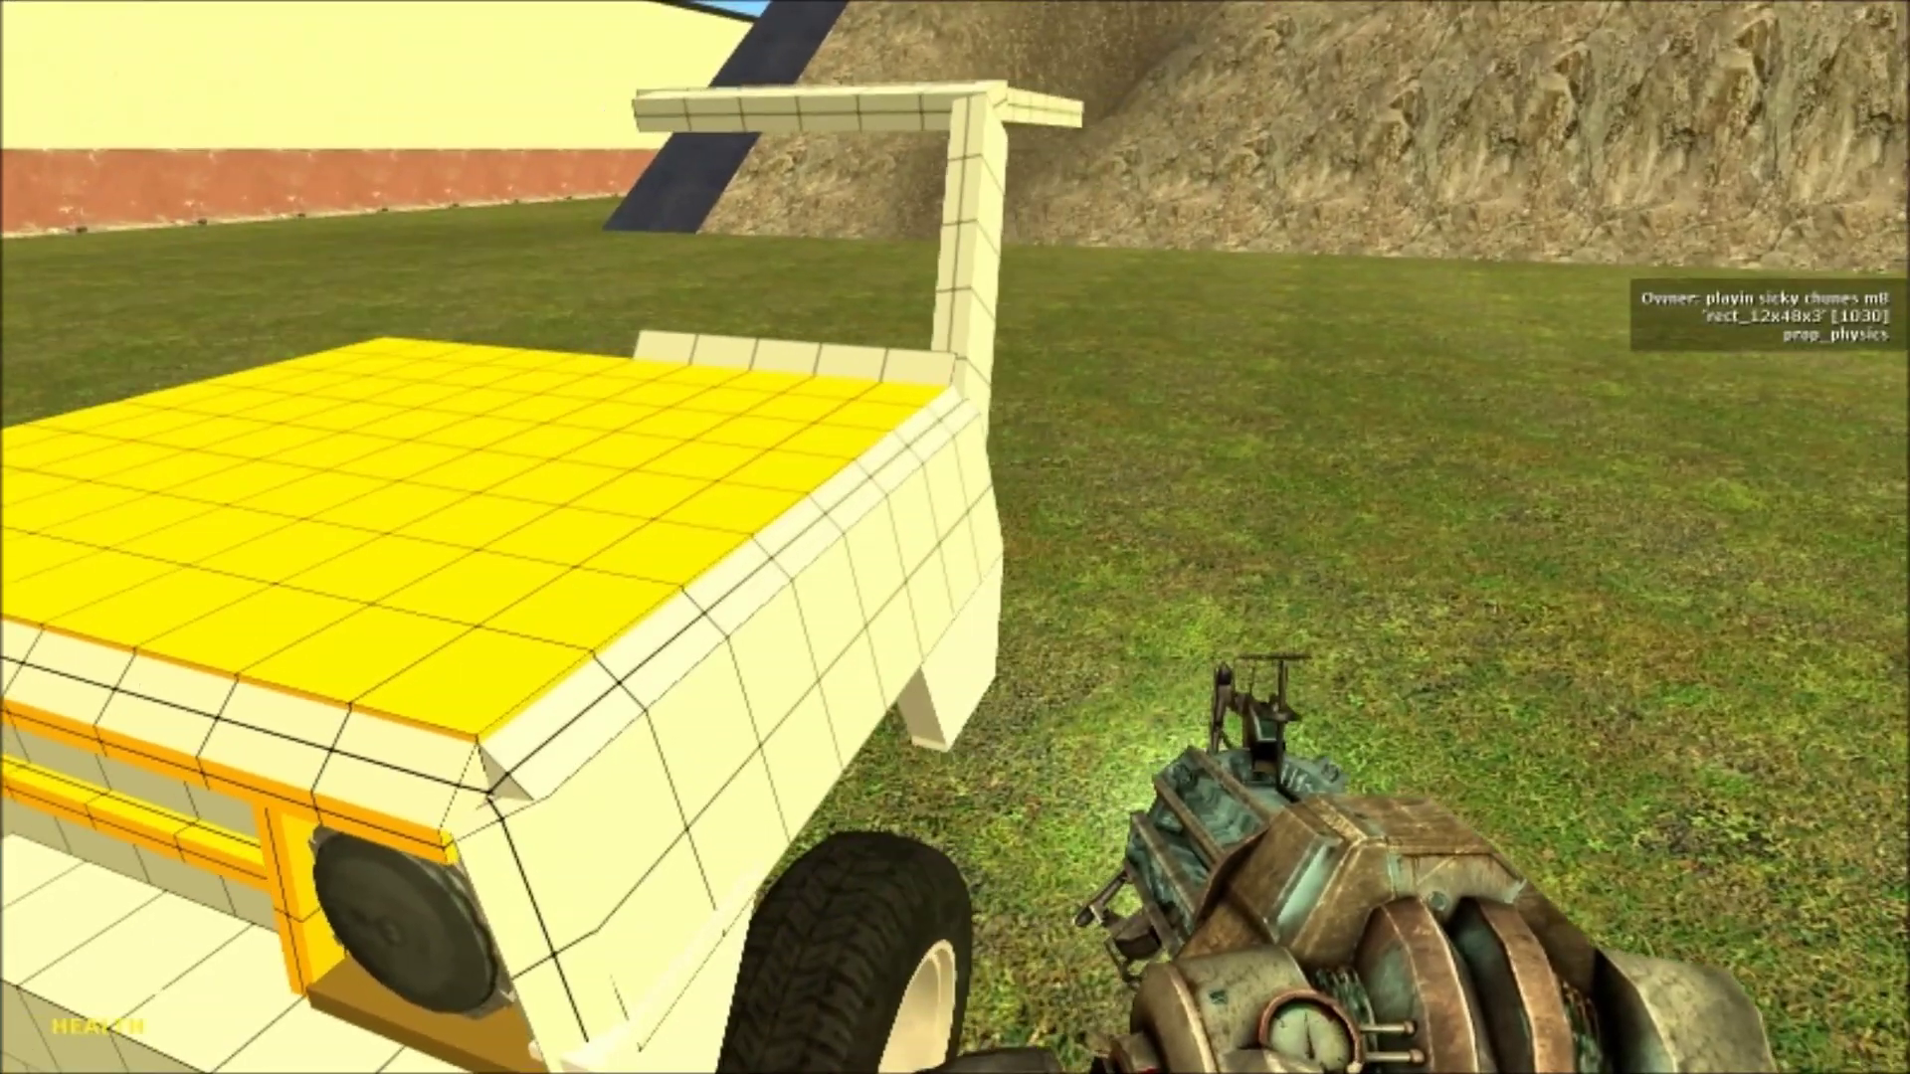
key(s)
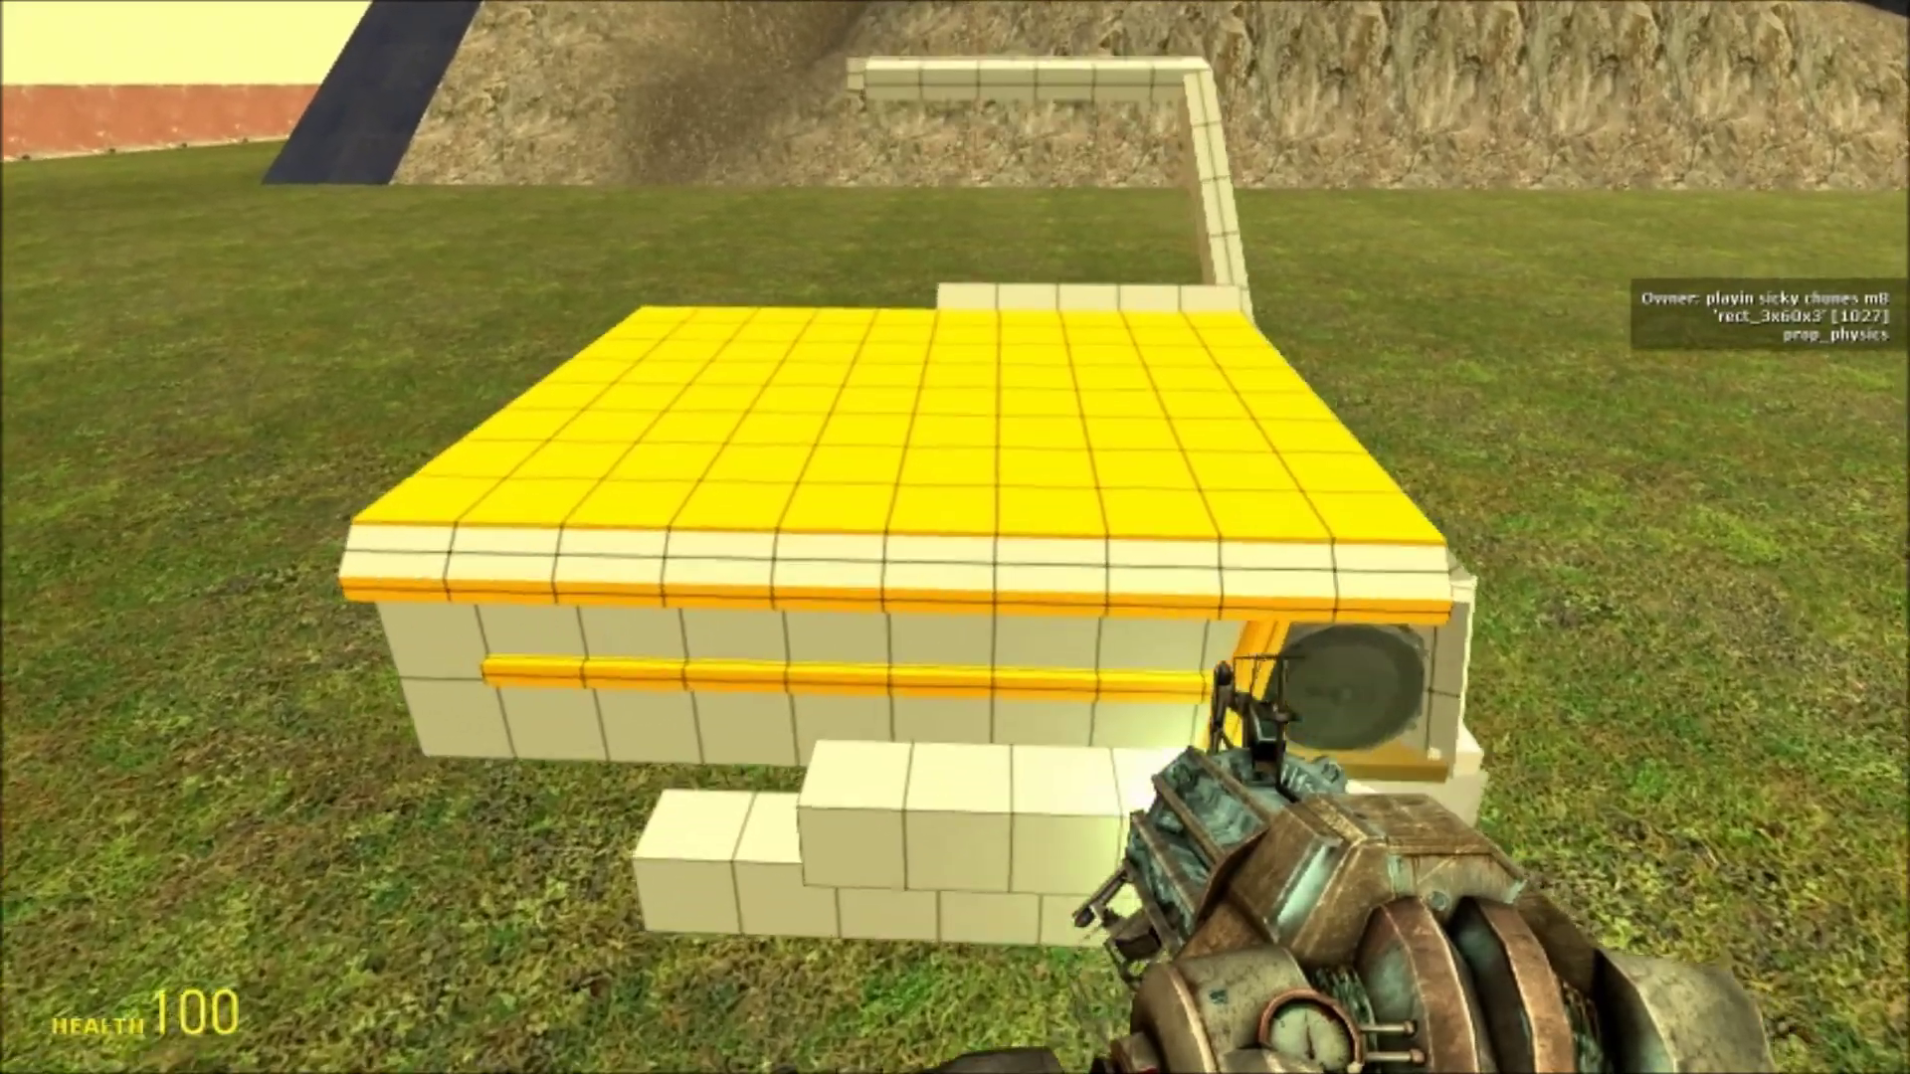
key(w)
key(s)
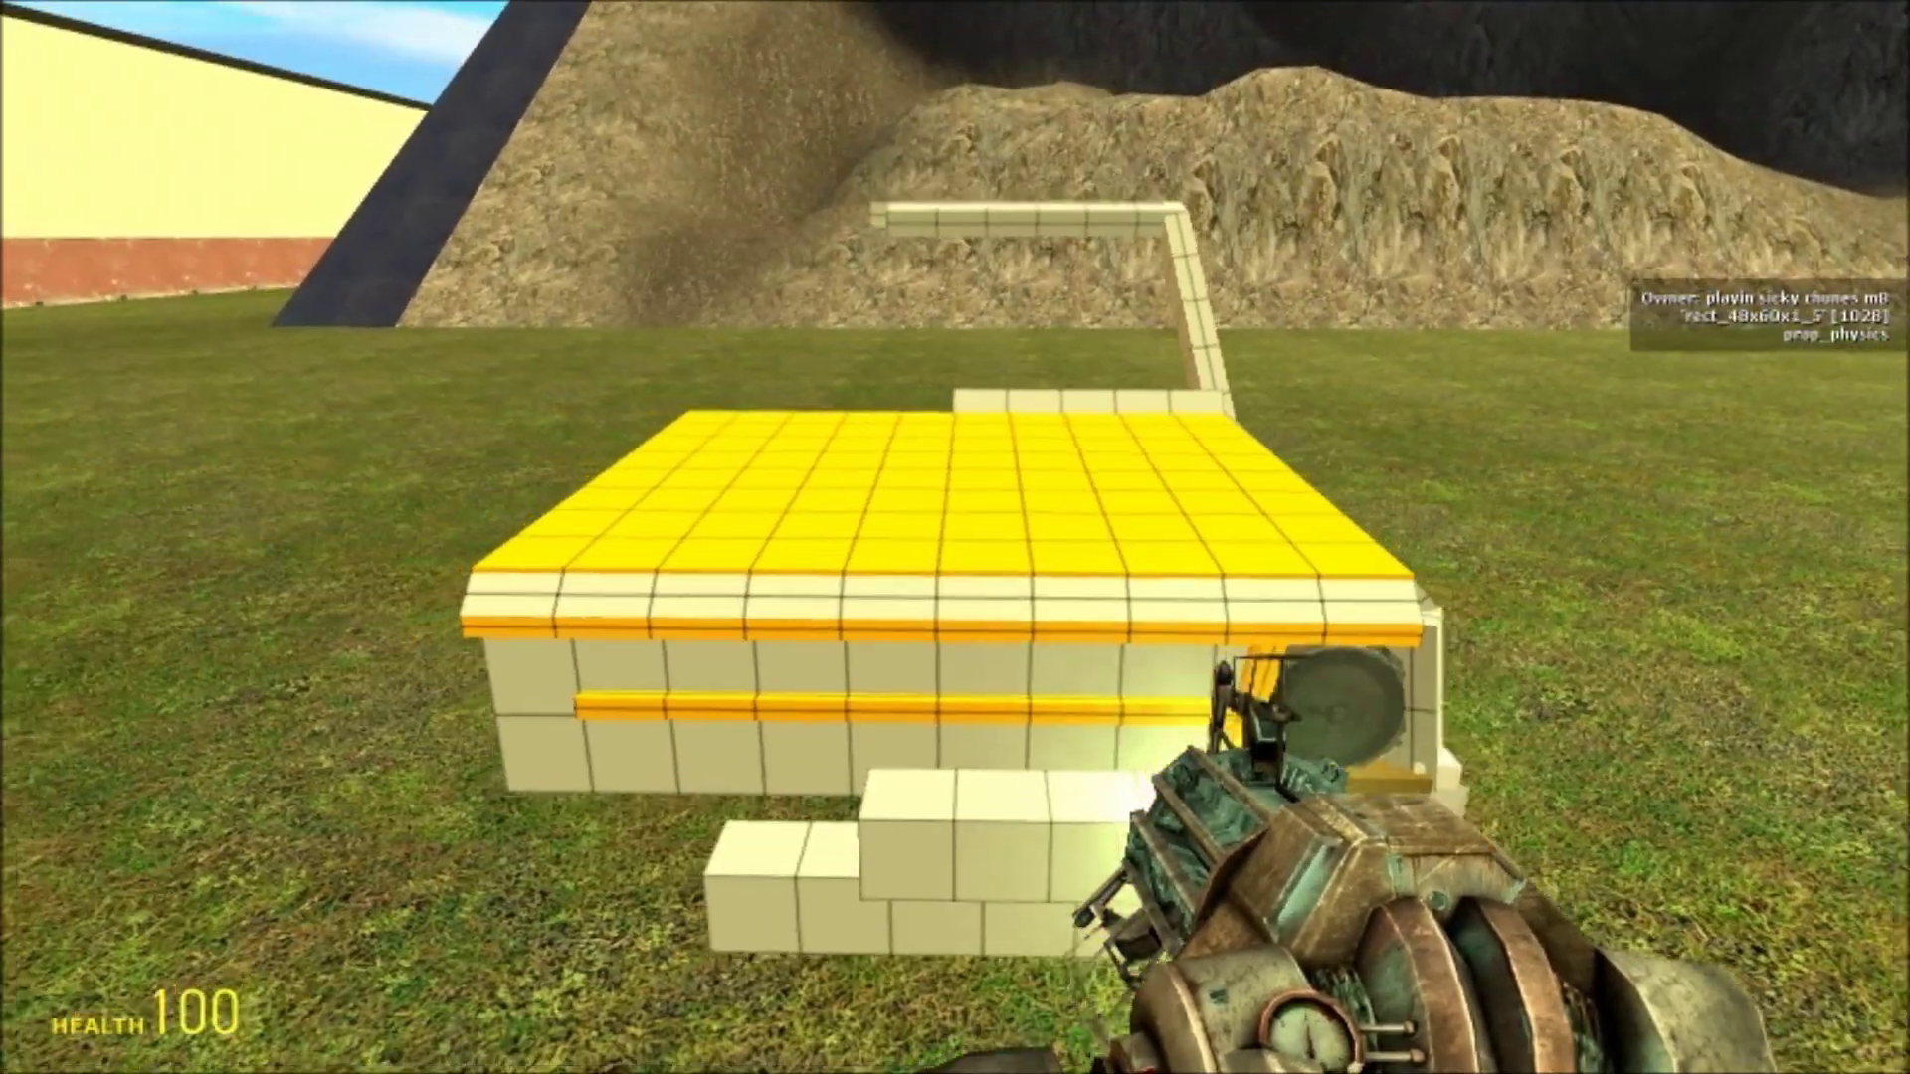
key(w)
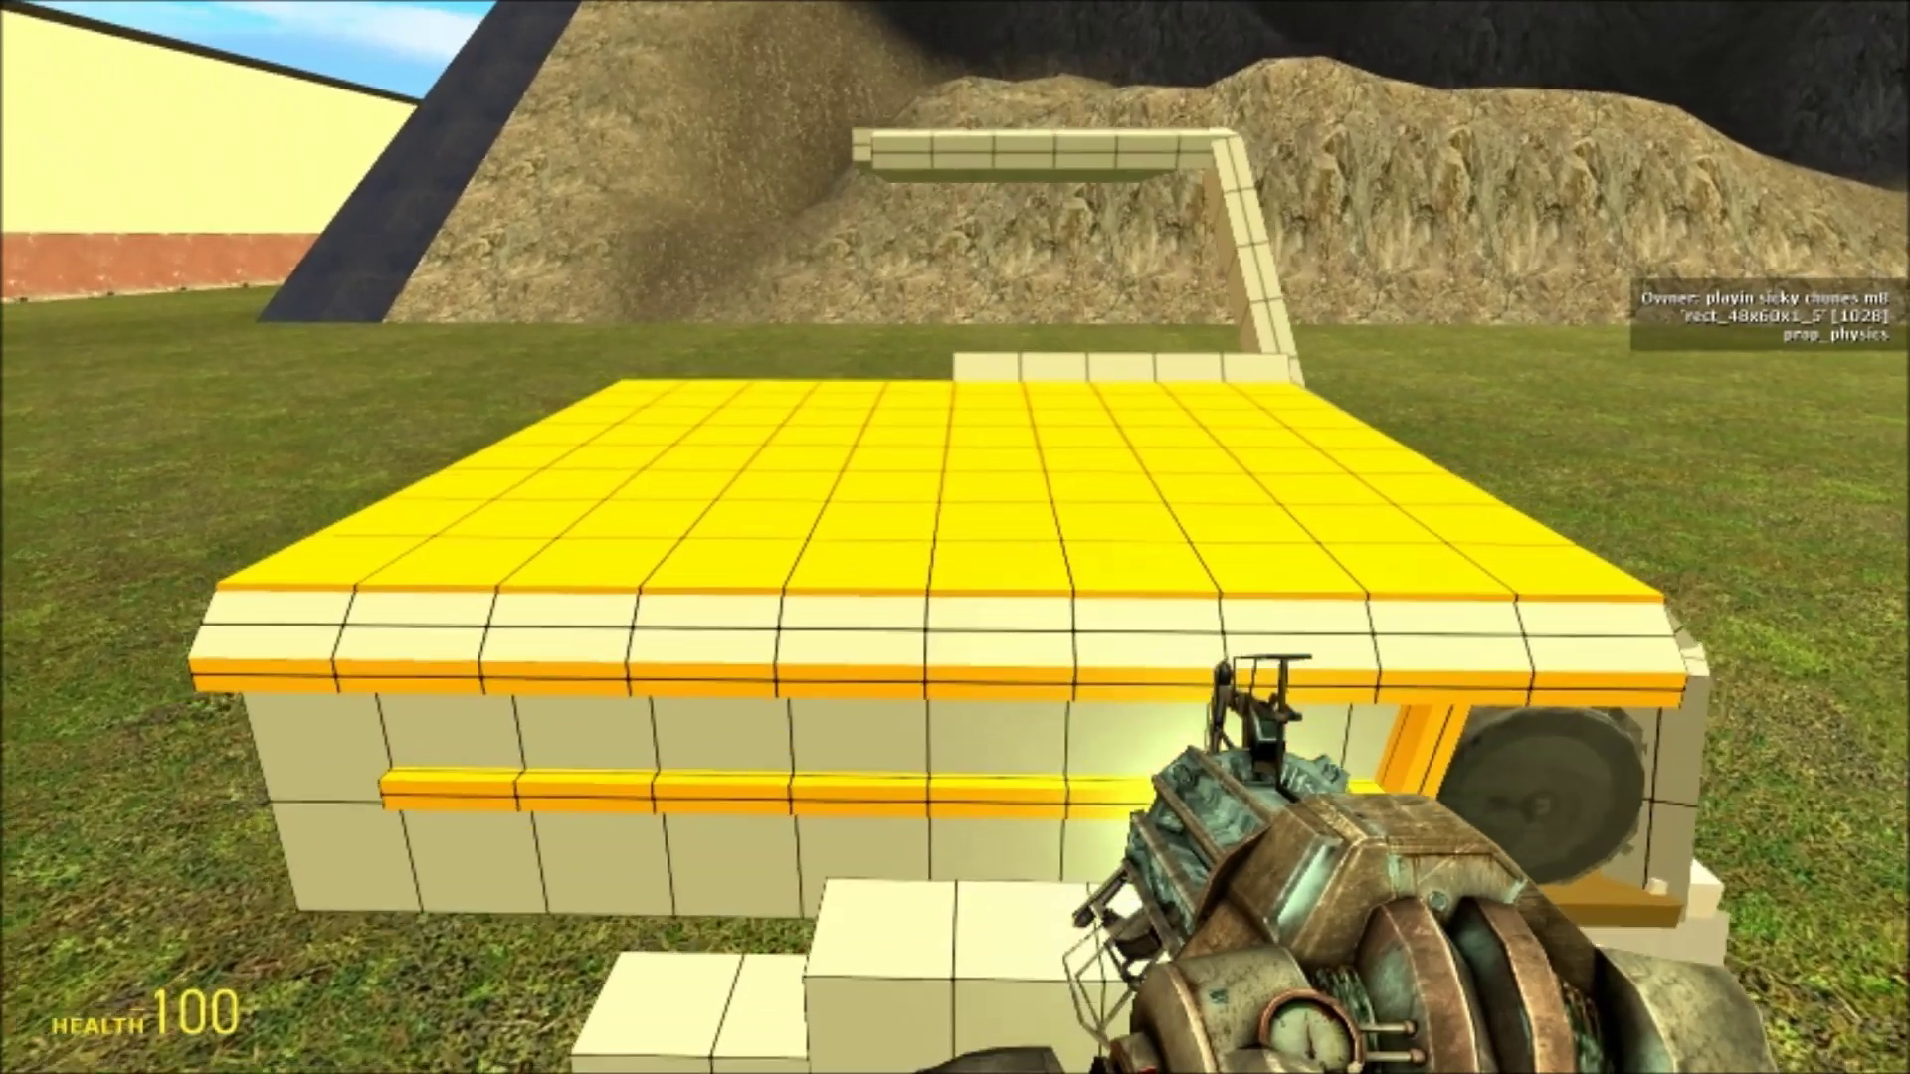
key(s)
key(q)
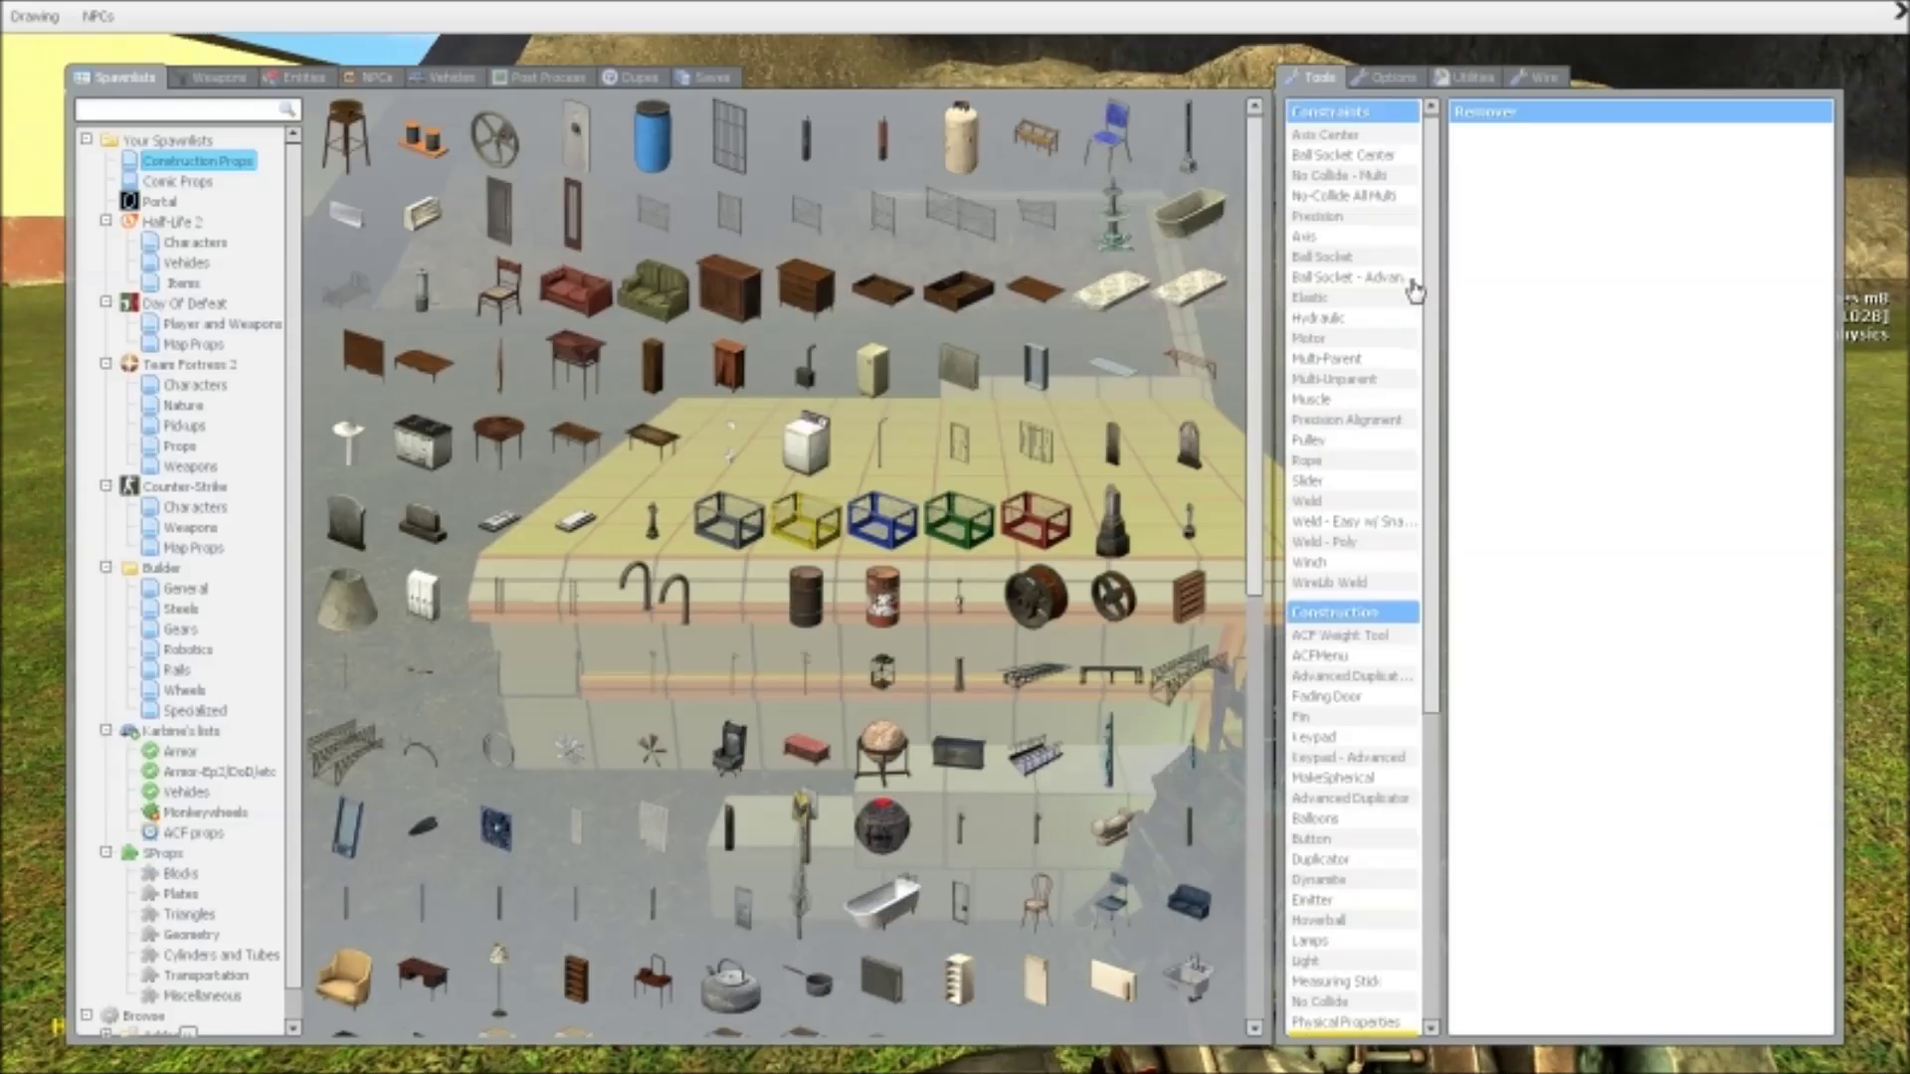
click(1324, 217)
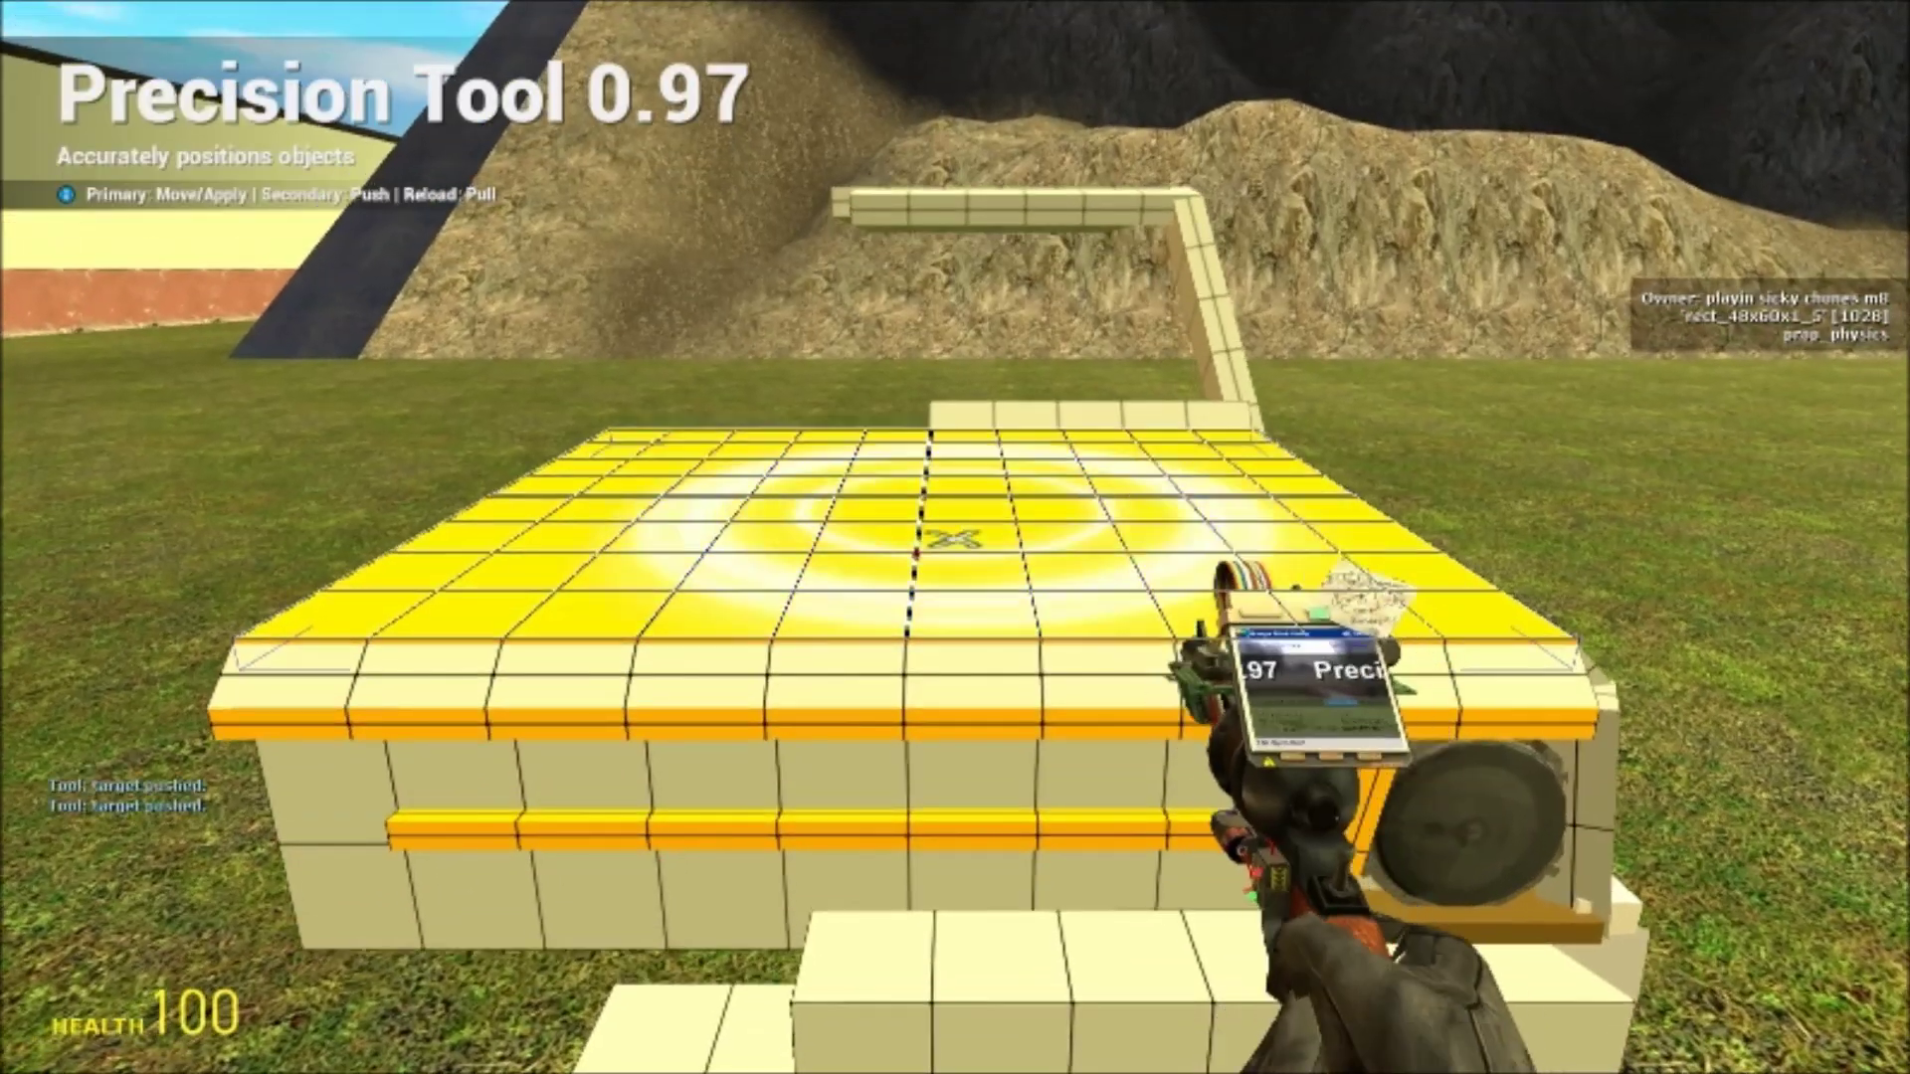
key(1)
Equip the Precision Alignment tool with the Plane - Hitpos + Hitnormal construct
key(w)
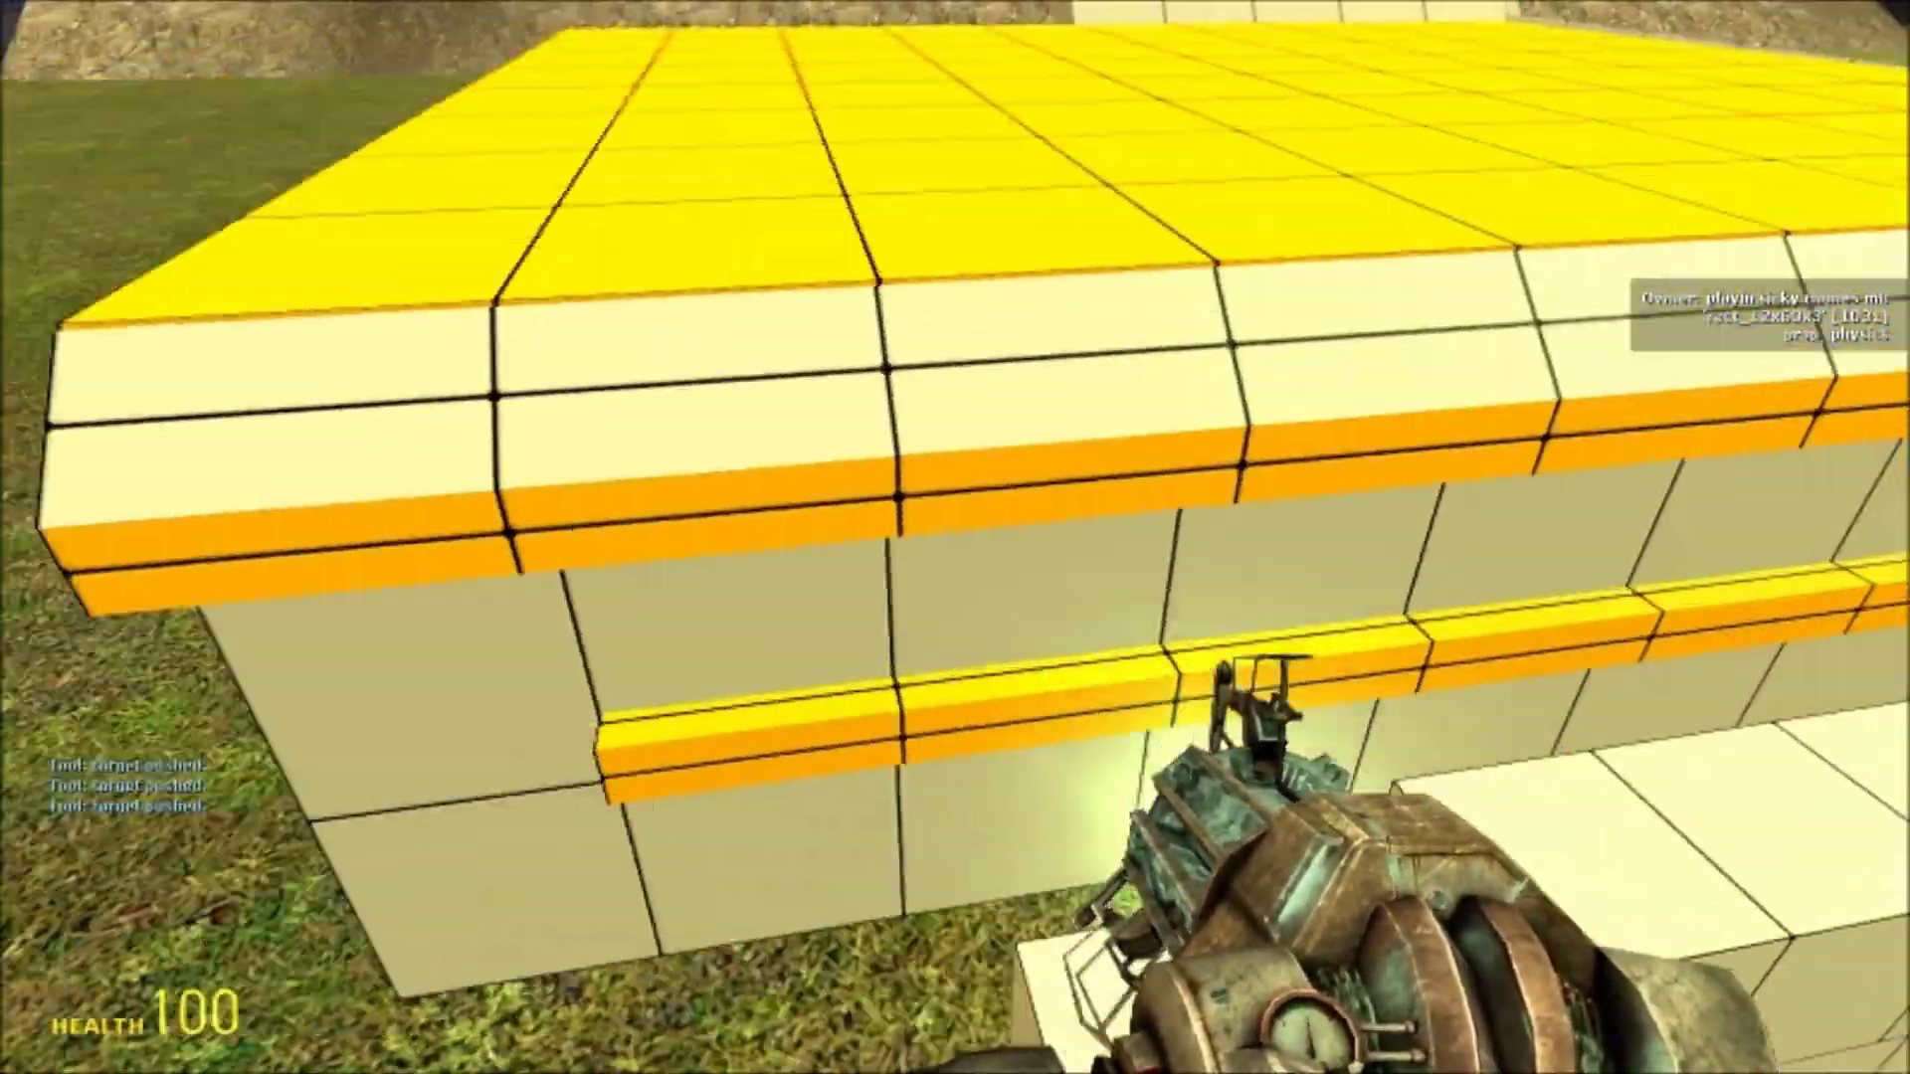
drag(956, 537, 956, 537)
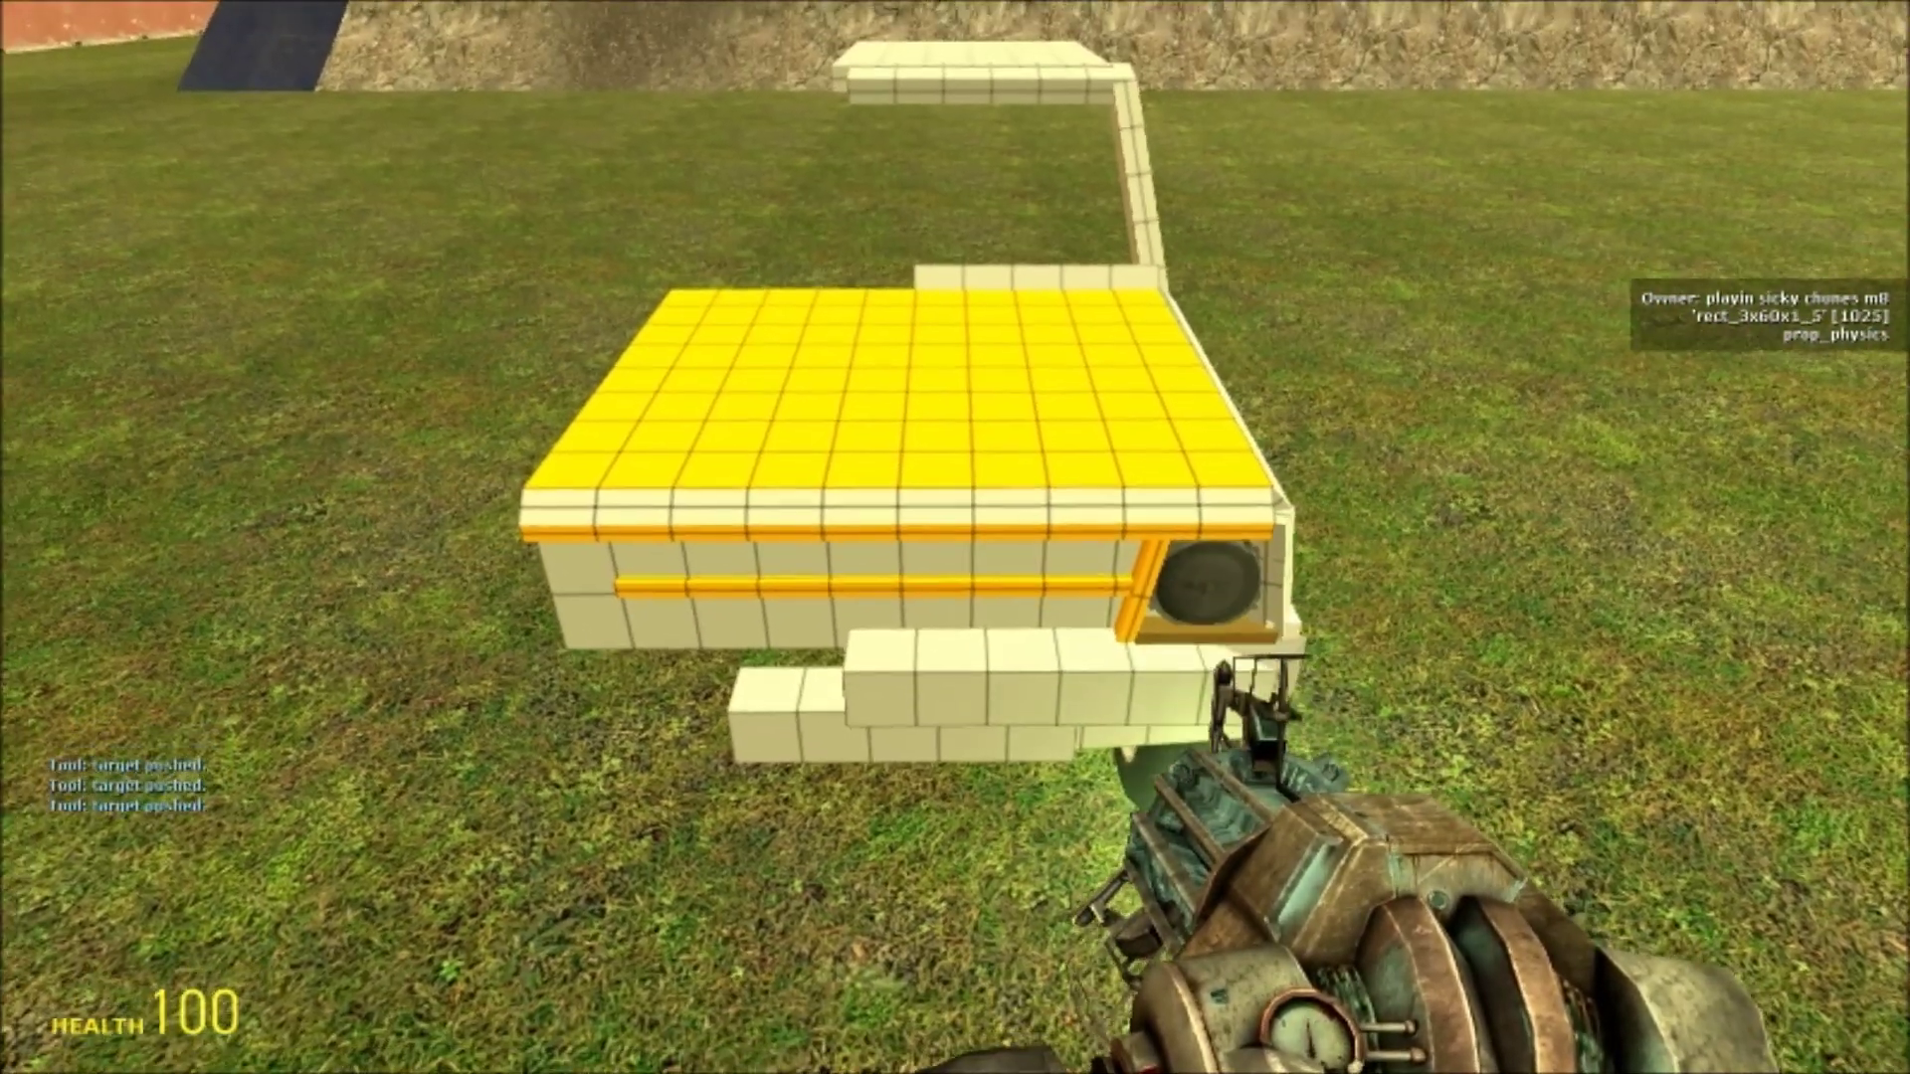
key(q)
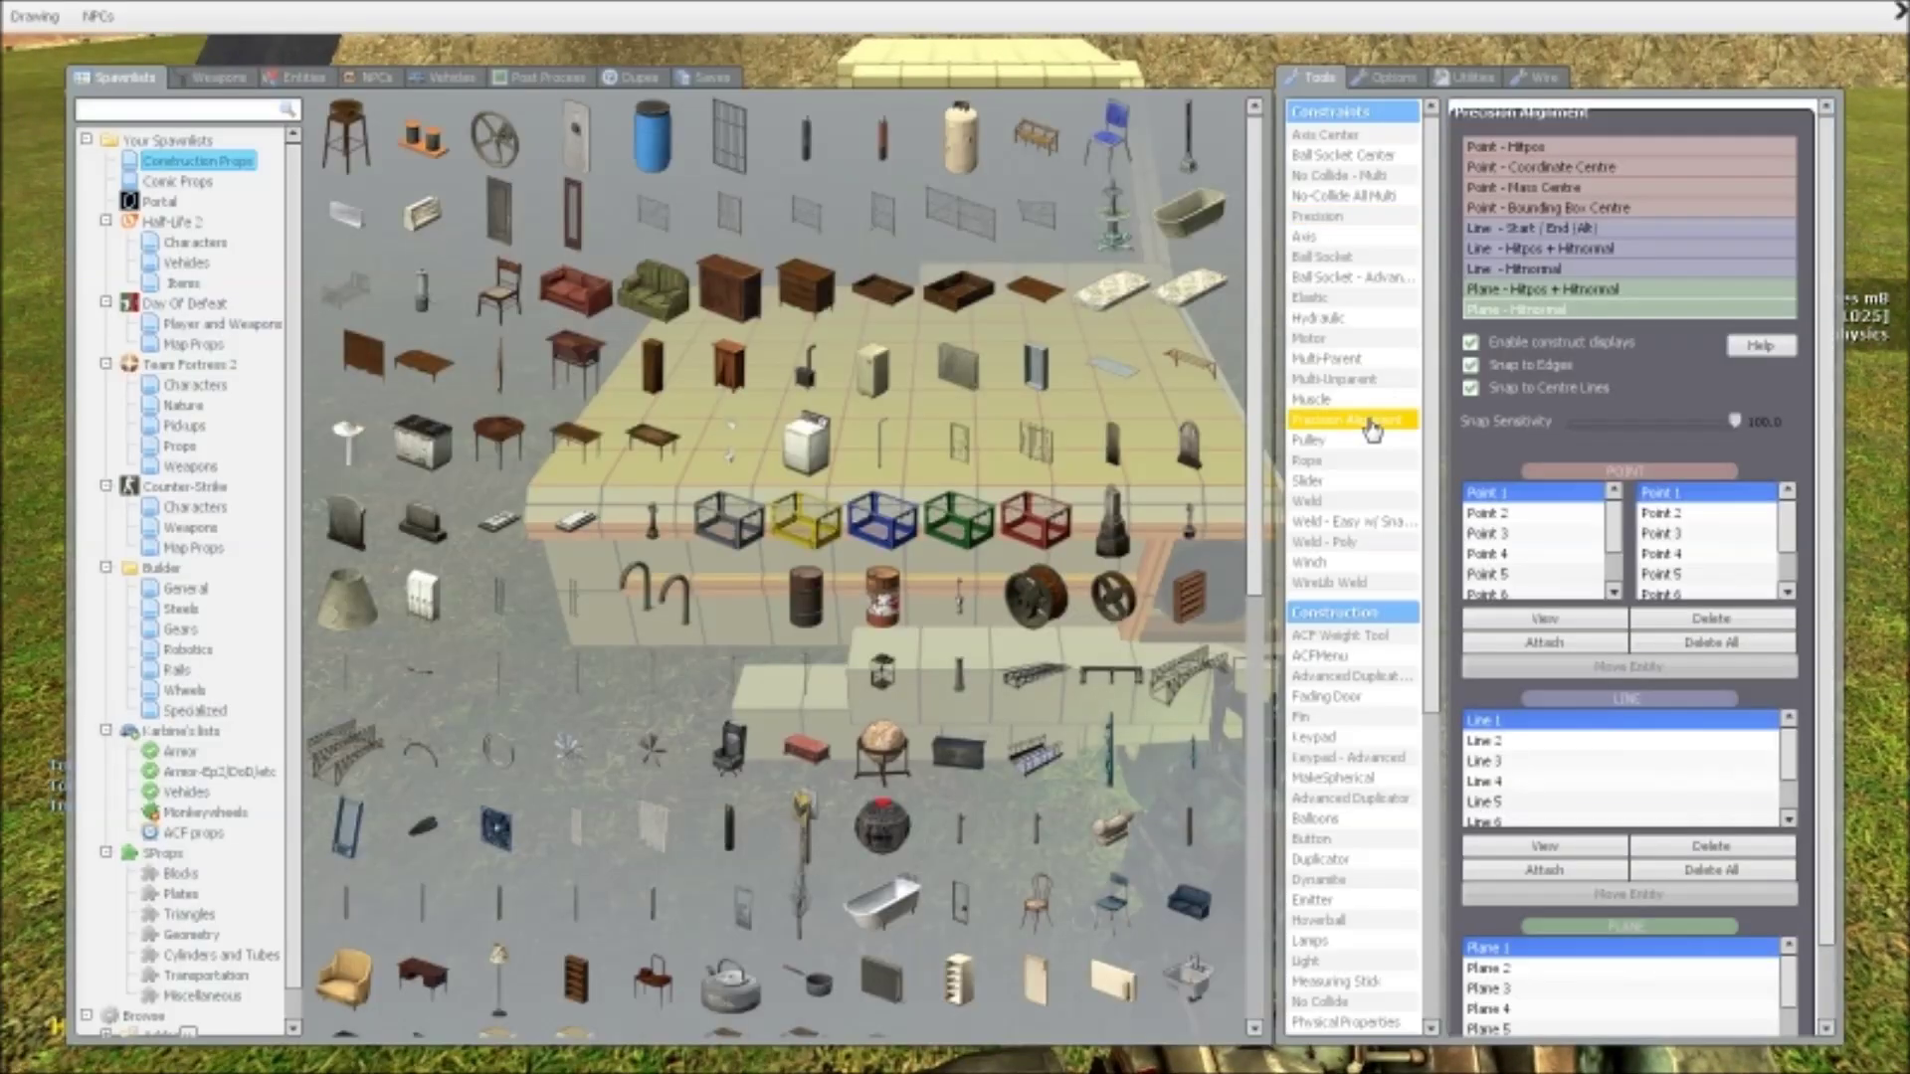
key(q)
key(q)
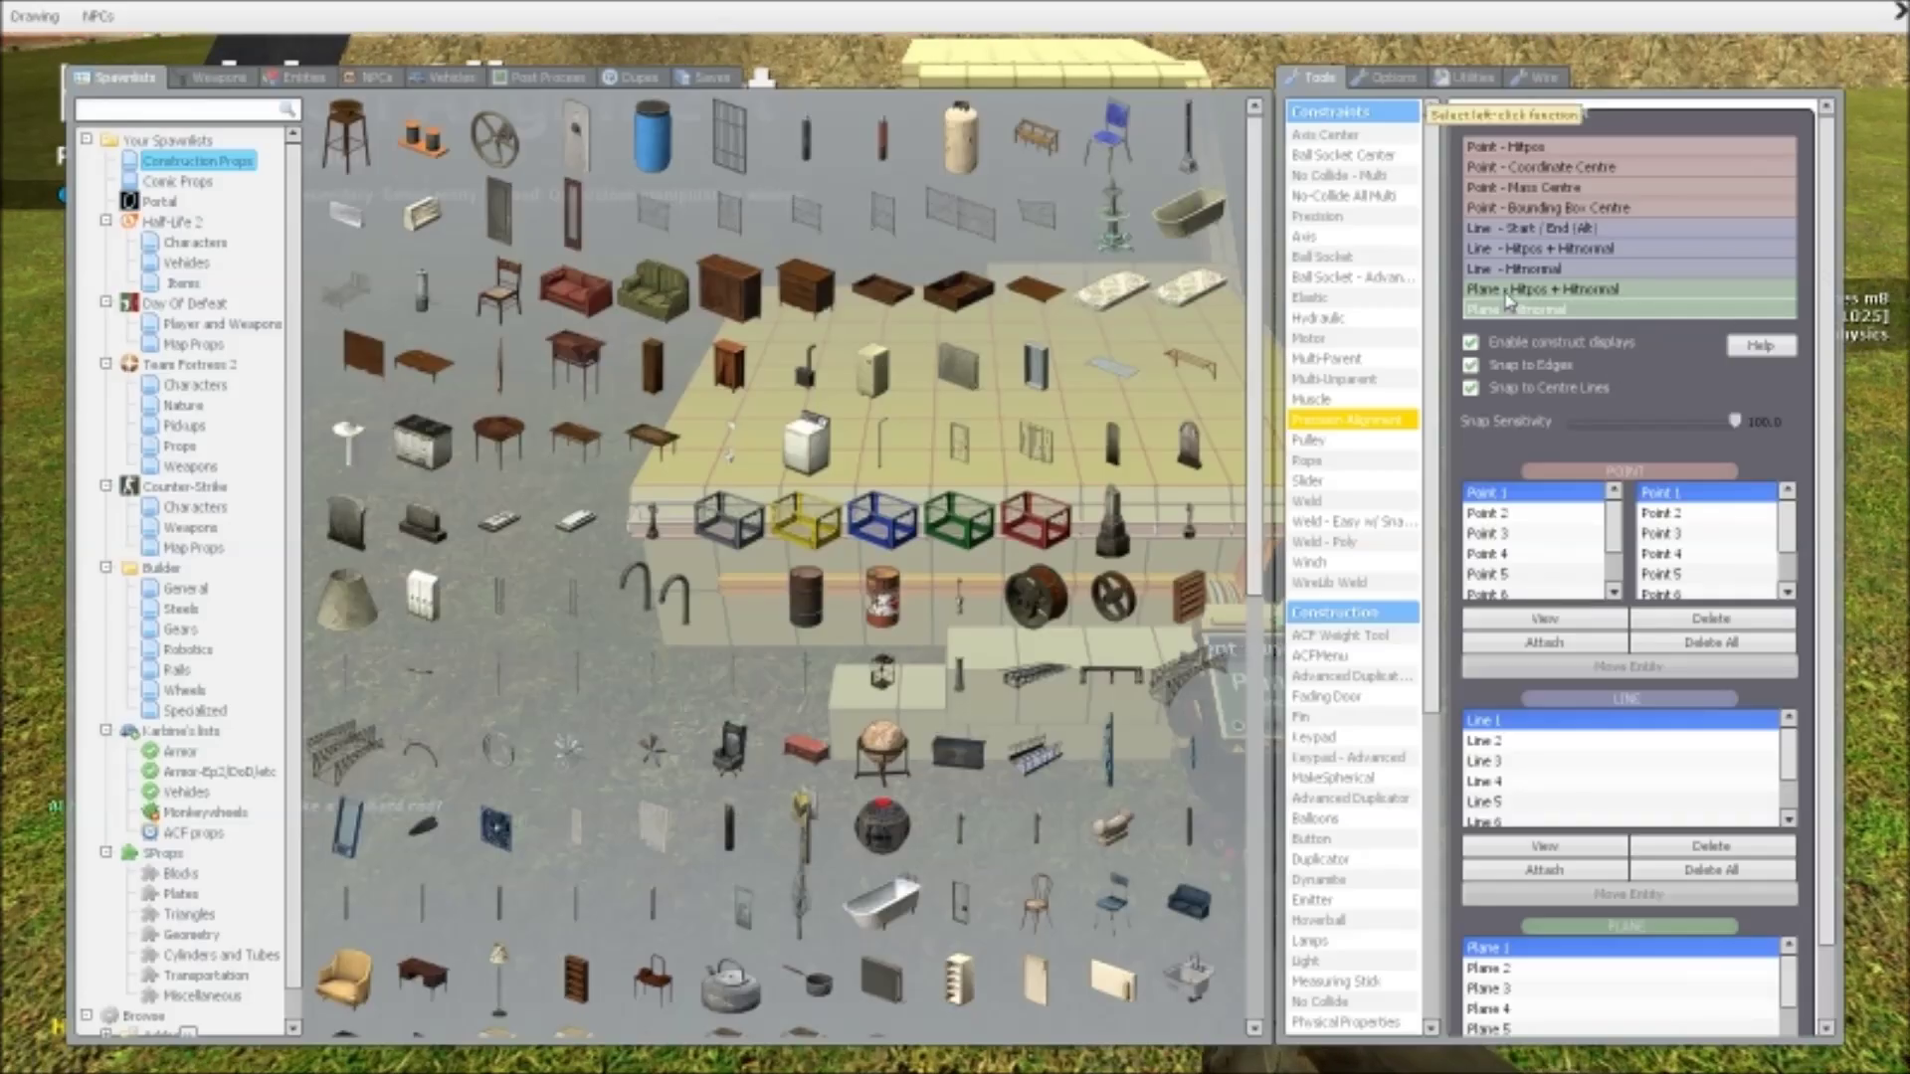
key(q)
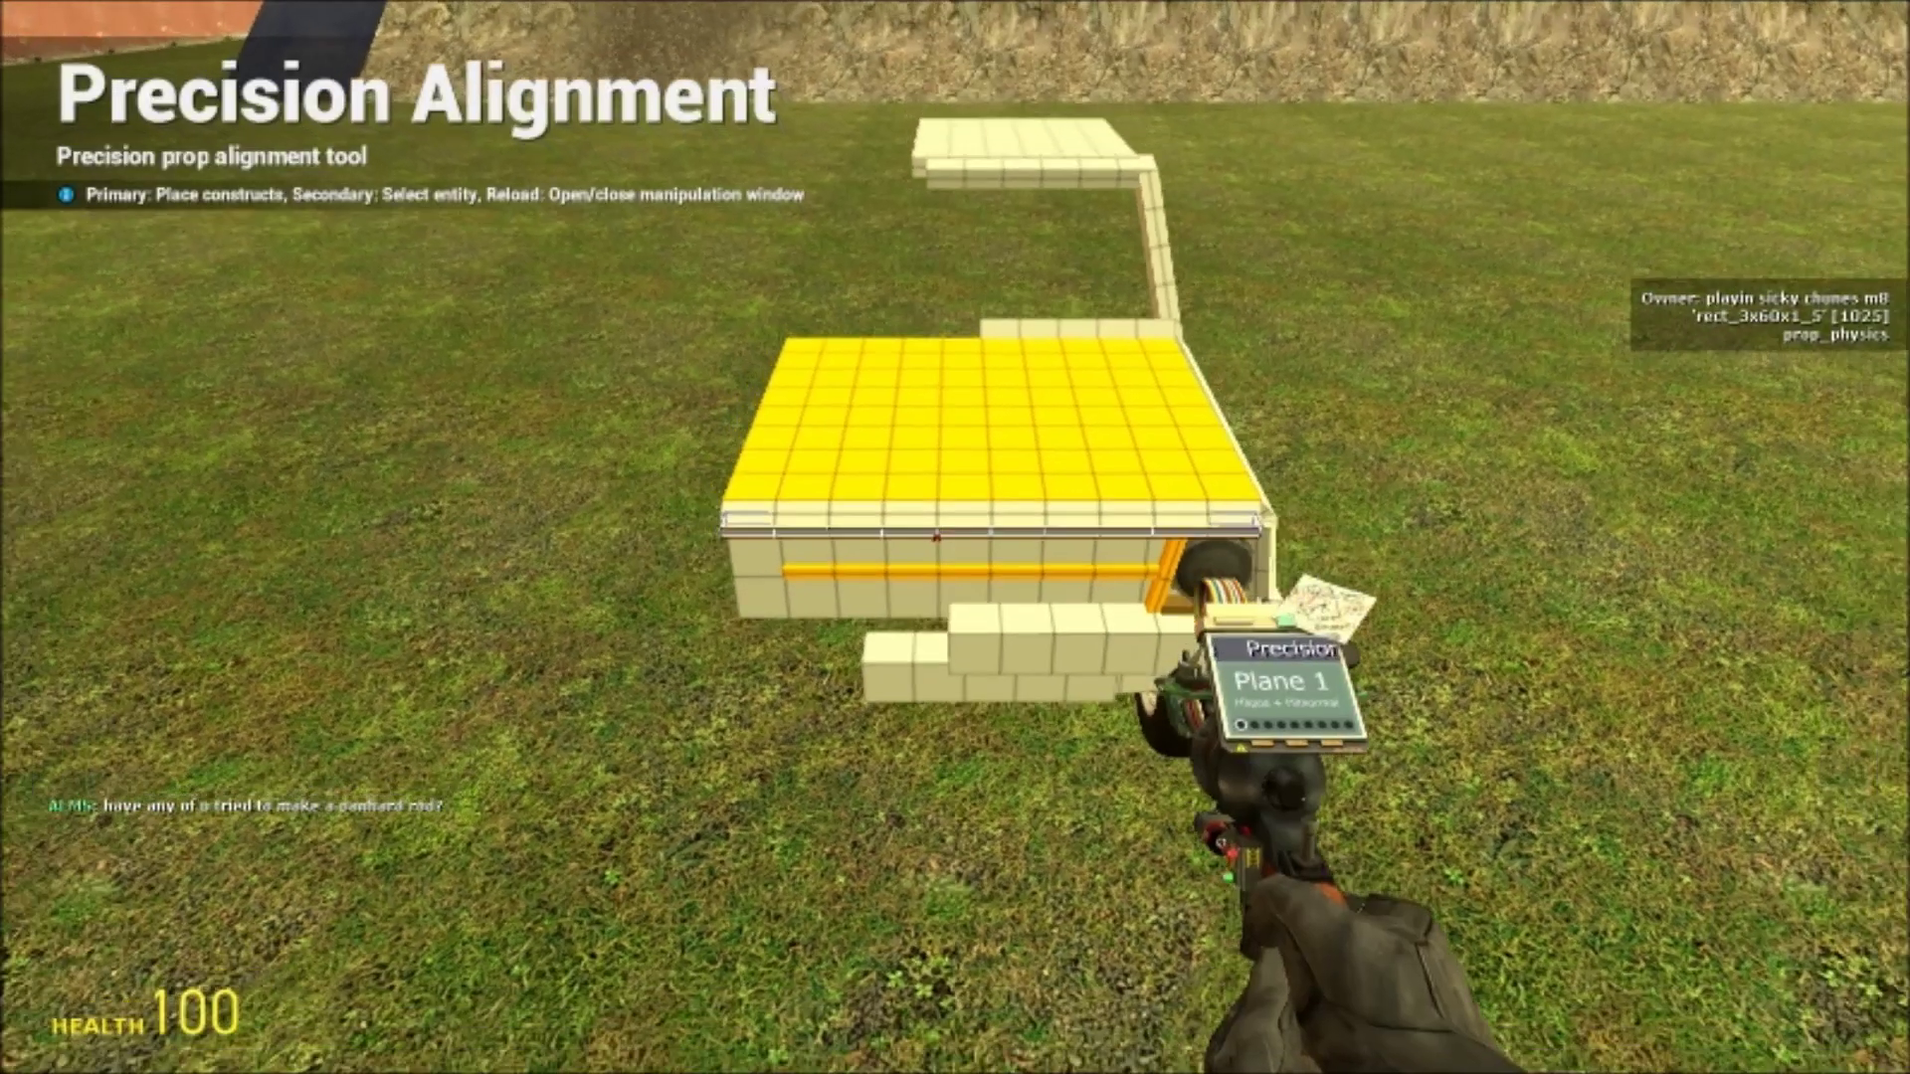
Place Plane 1 at the centre line of the white trim along the hood's front edge
key(w)
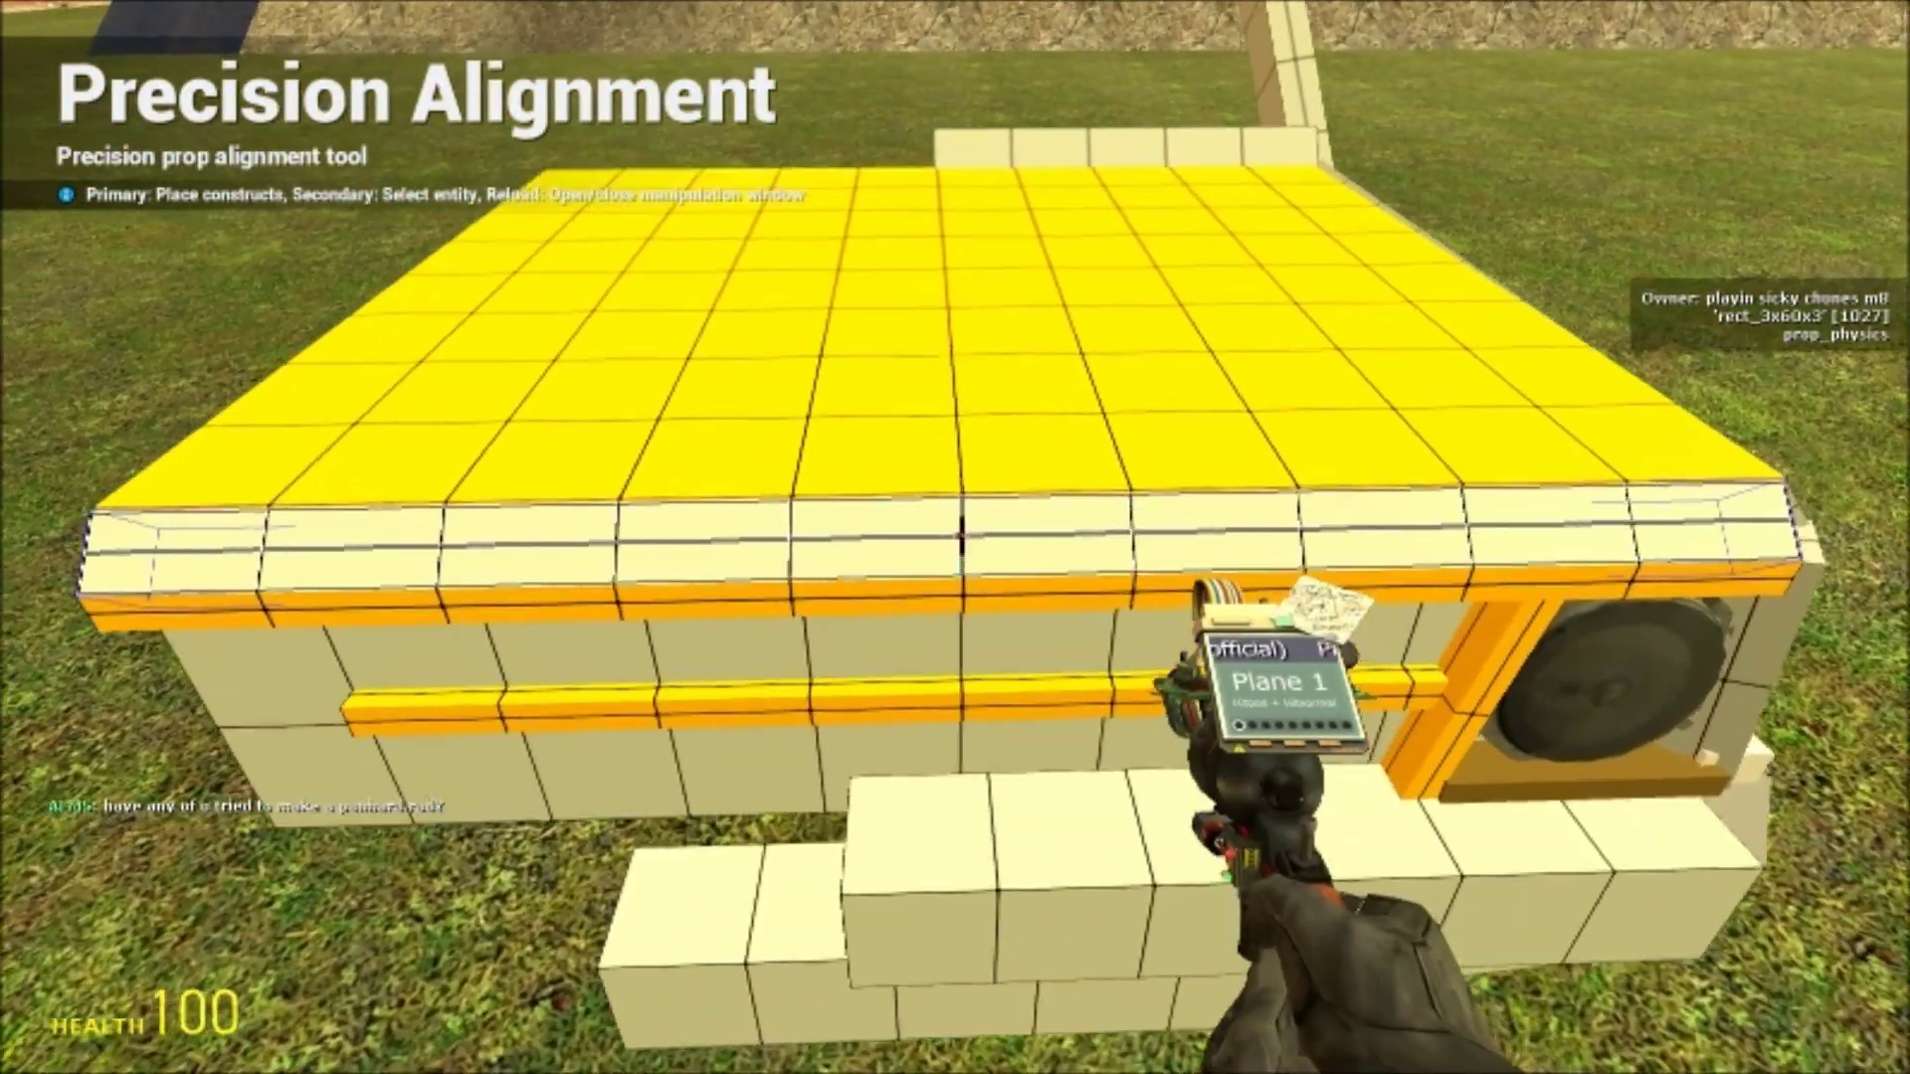
key(space)
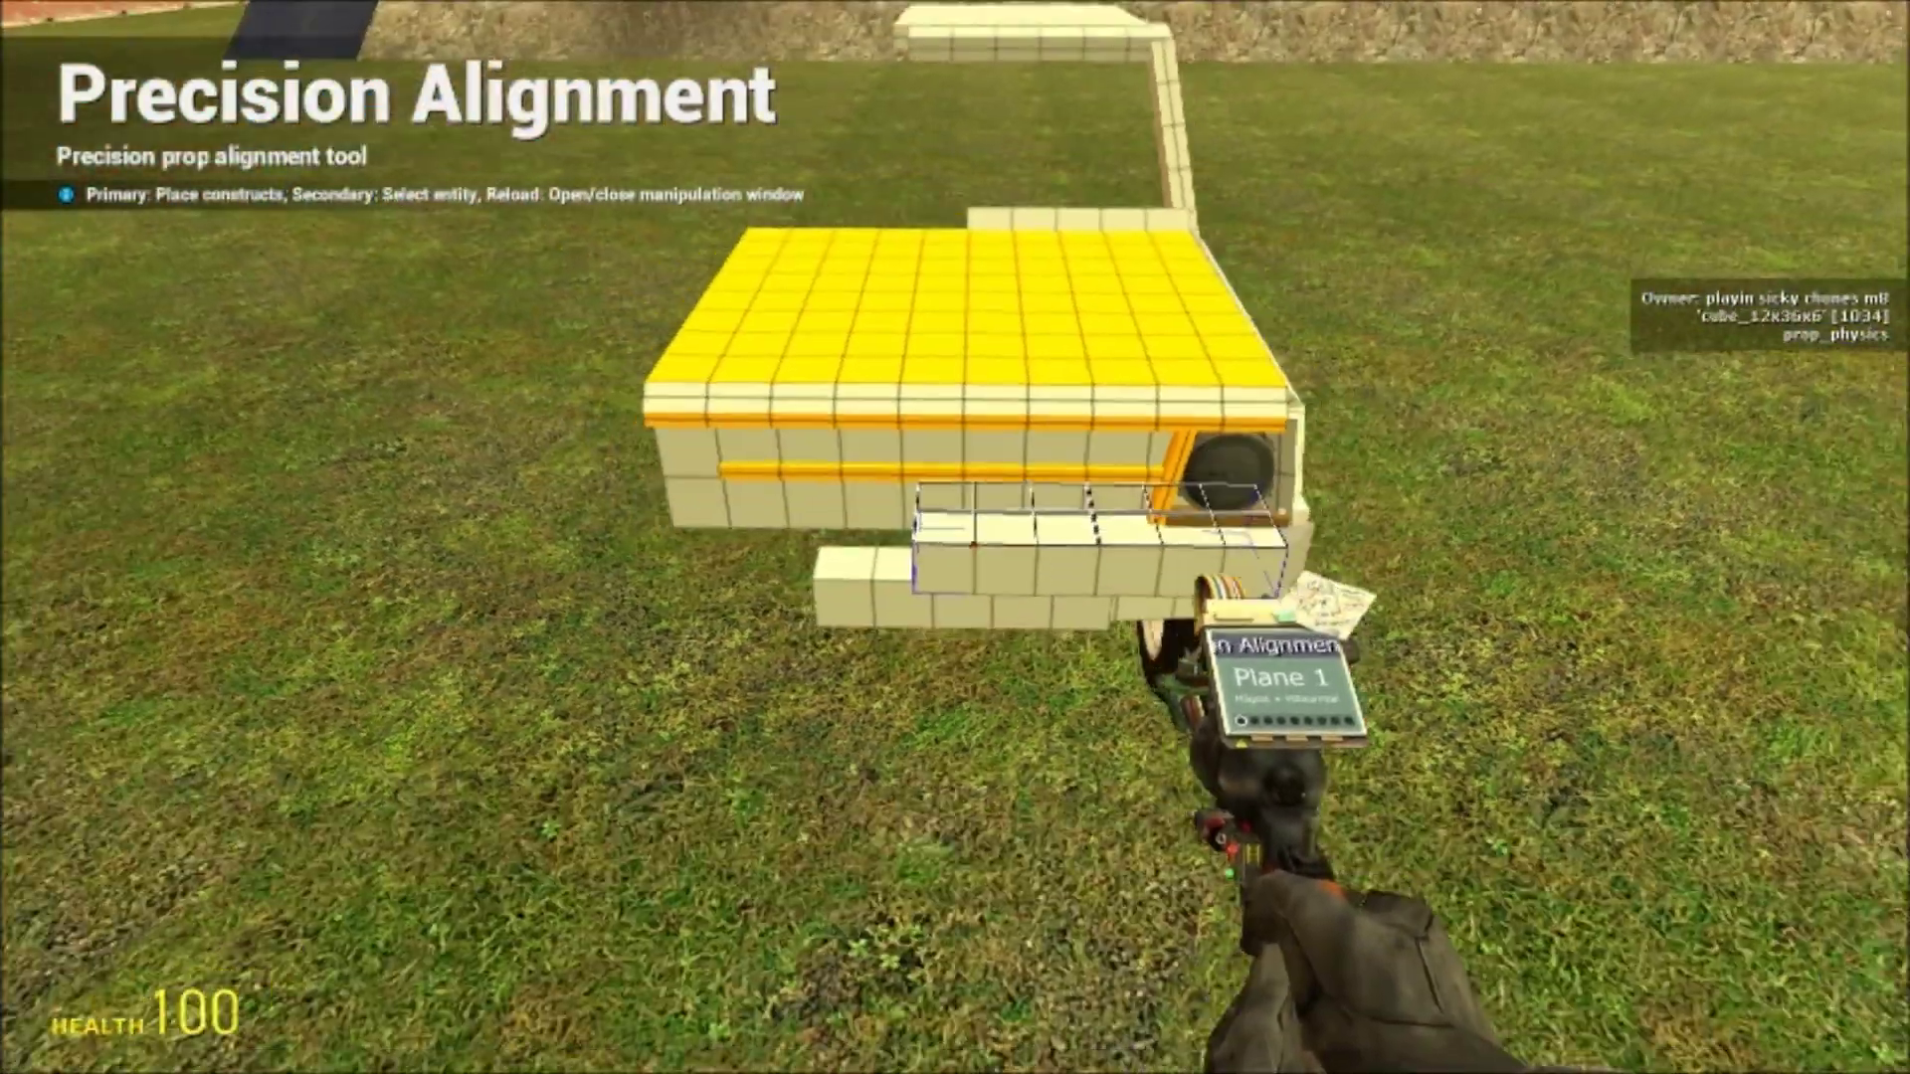
key(w)
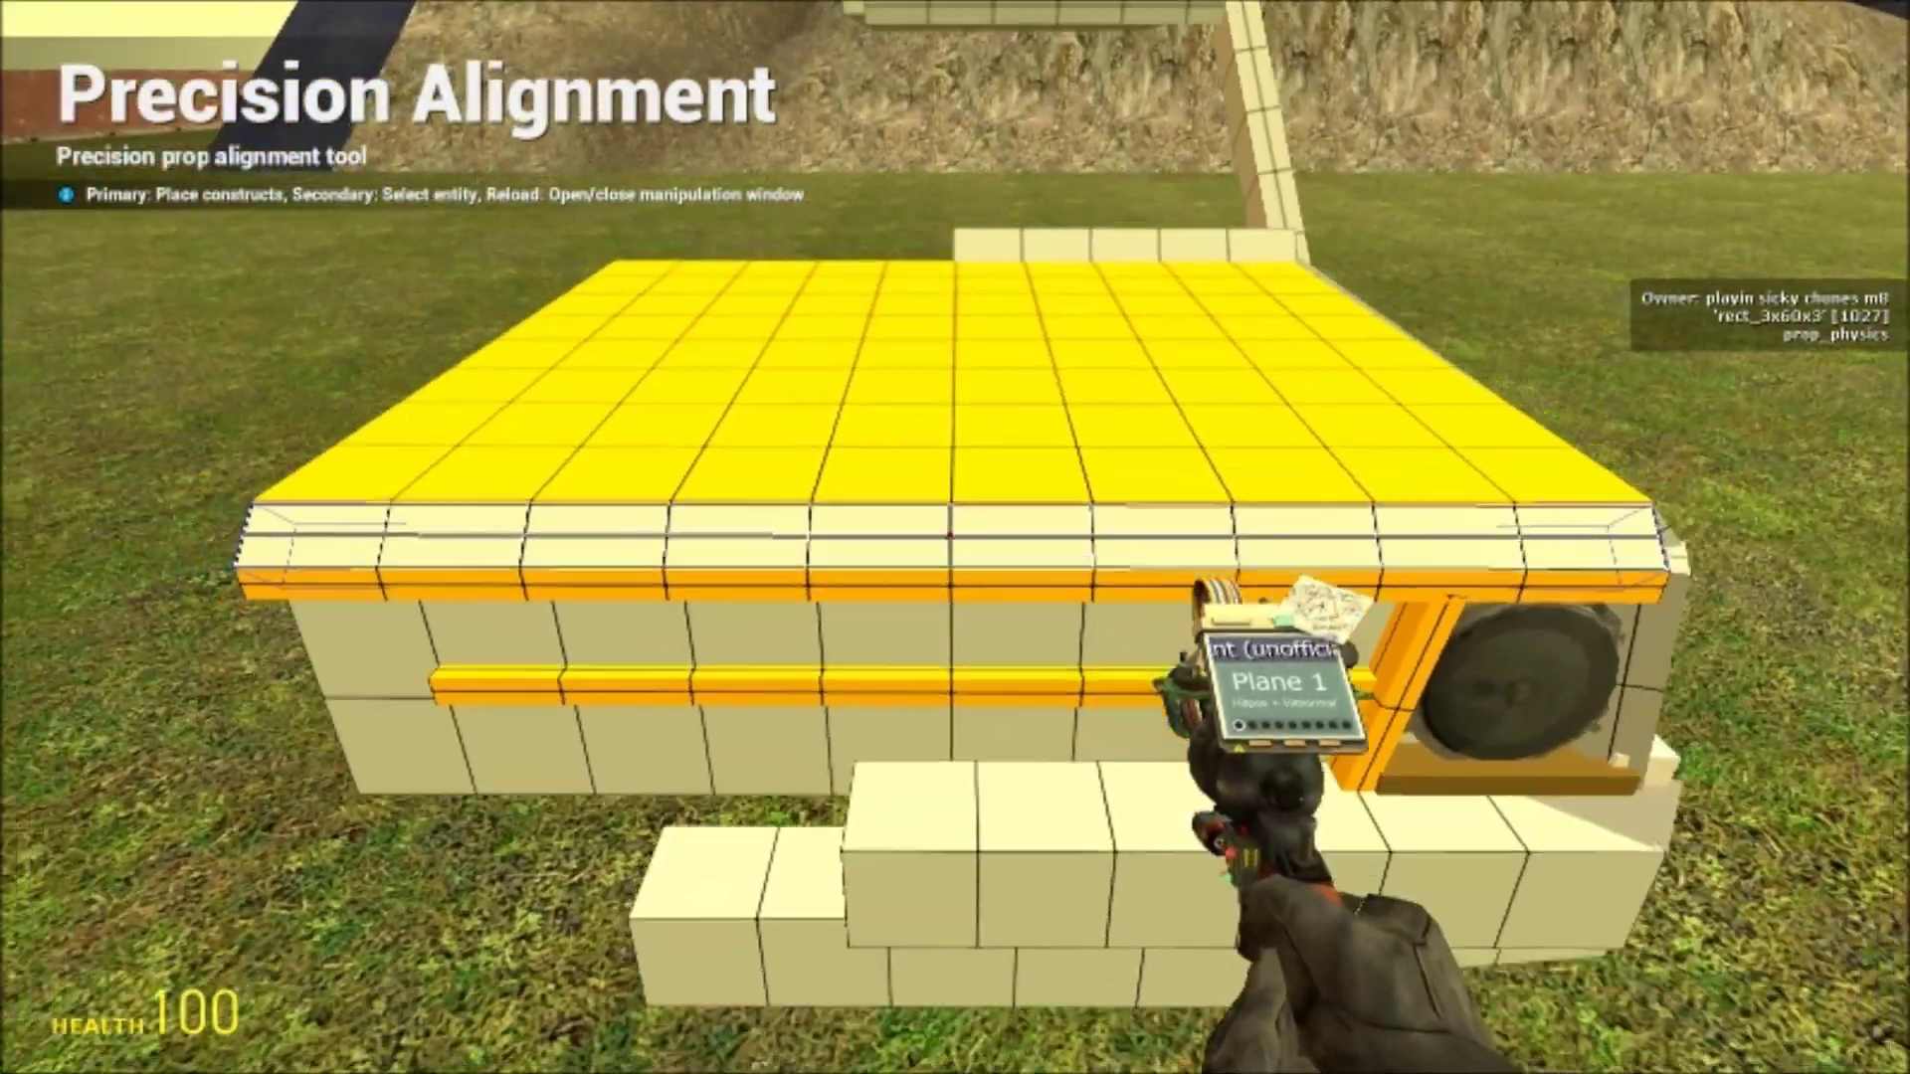
key(w)
key(space)
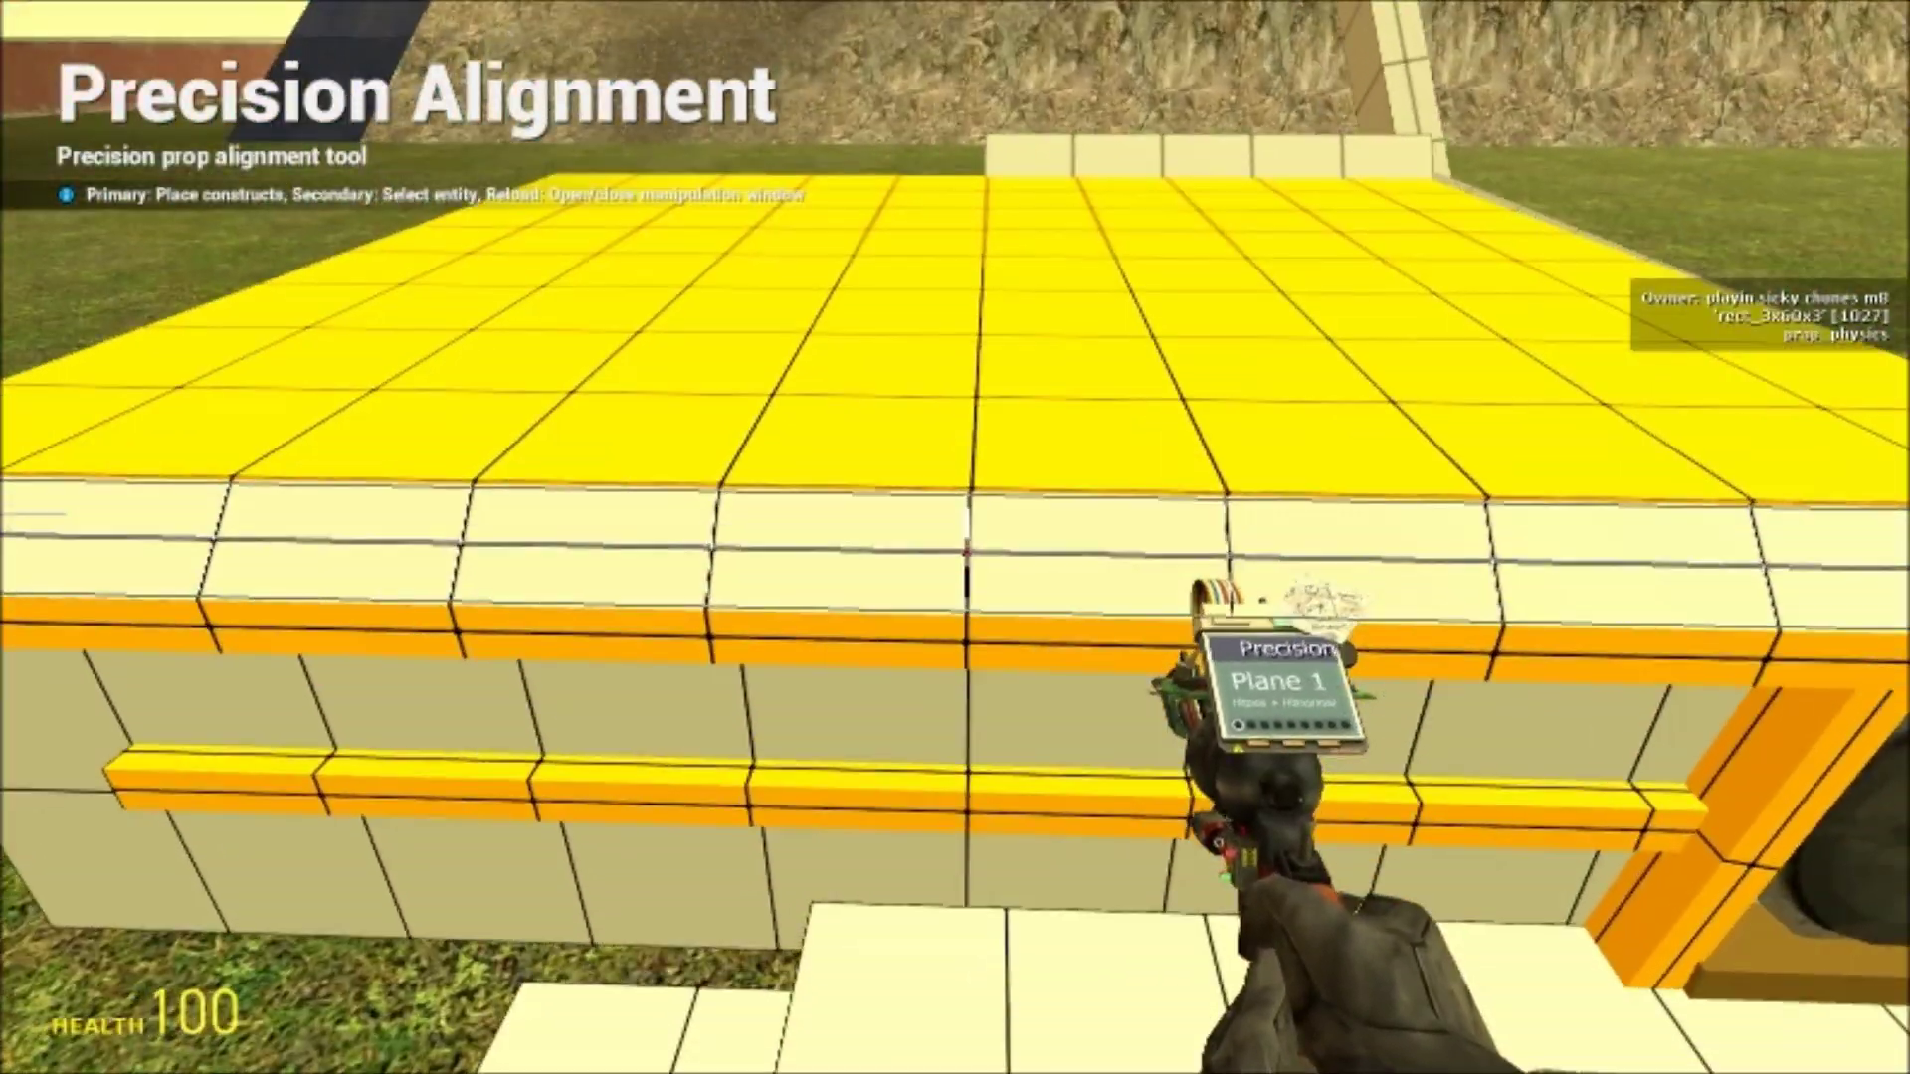
key(w)
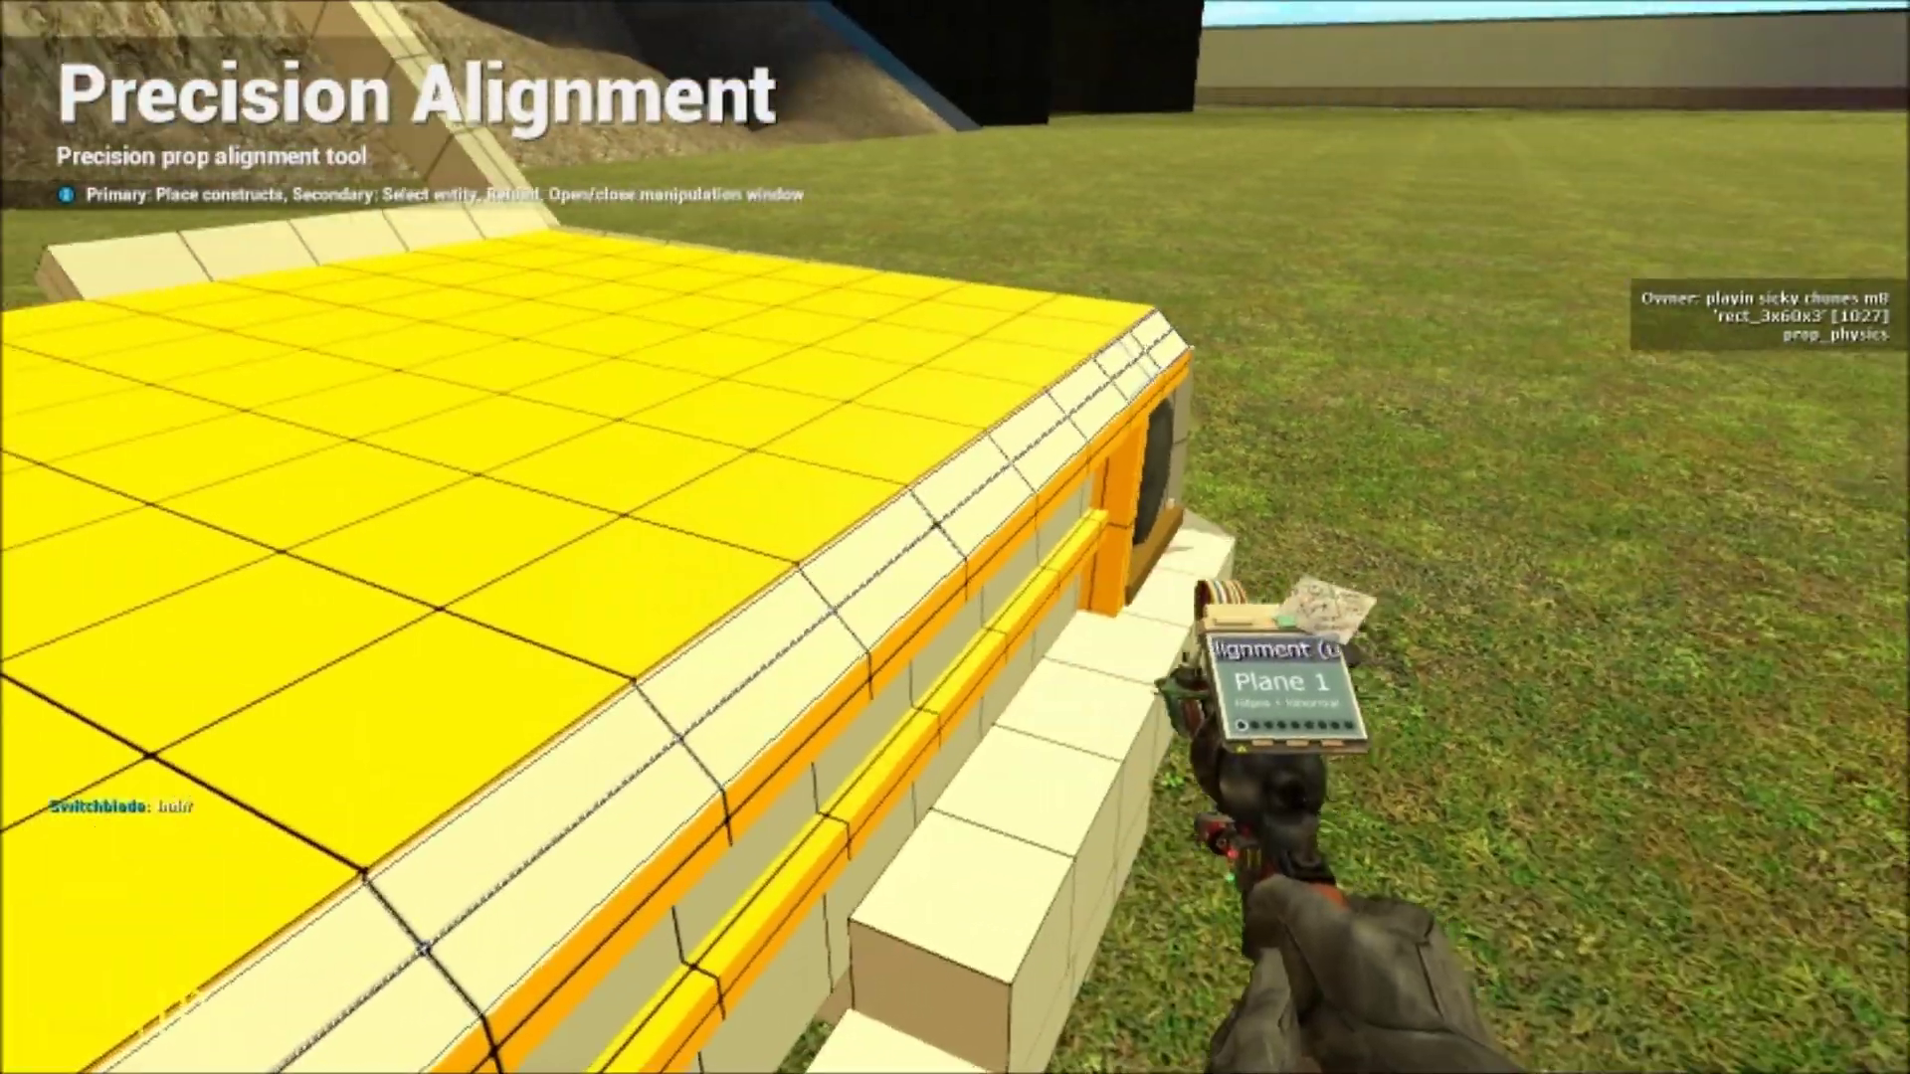
key(a)
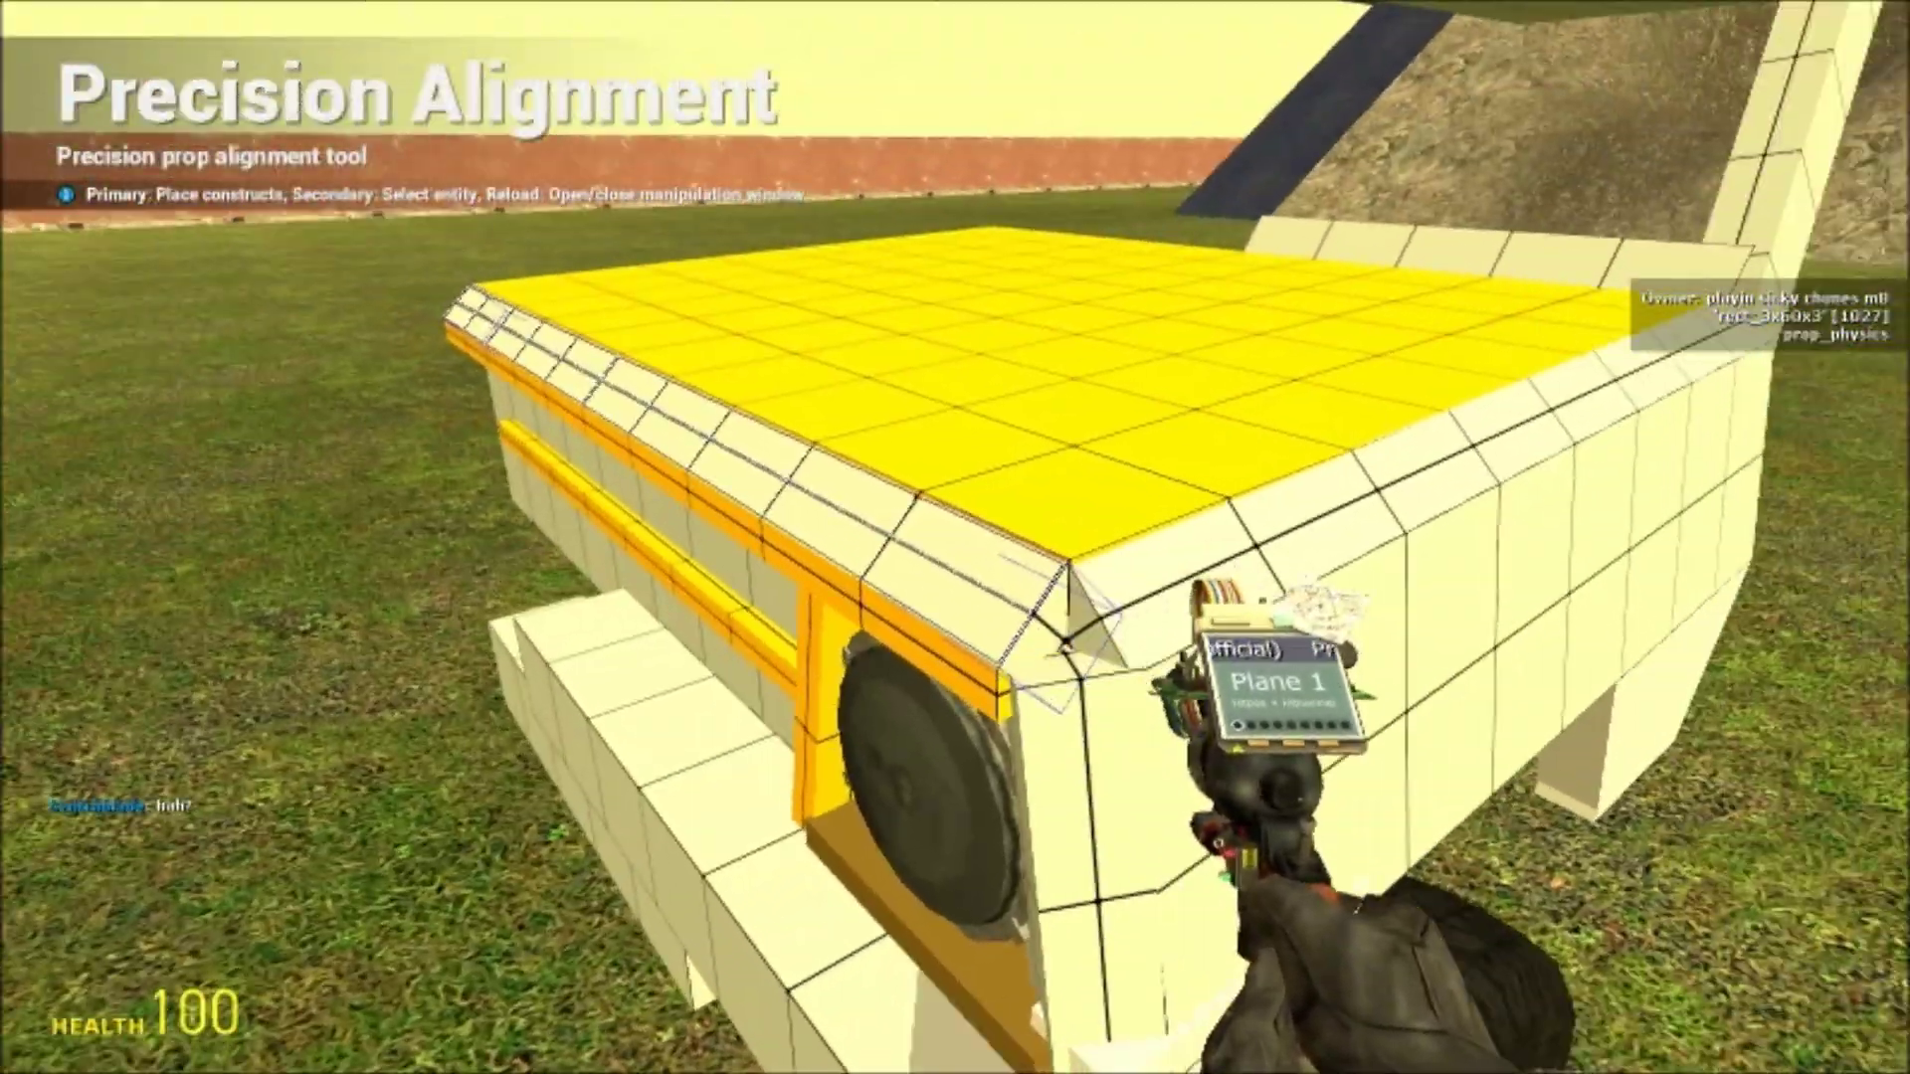
key(a)
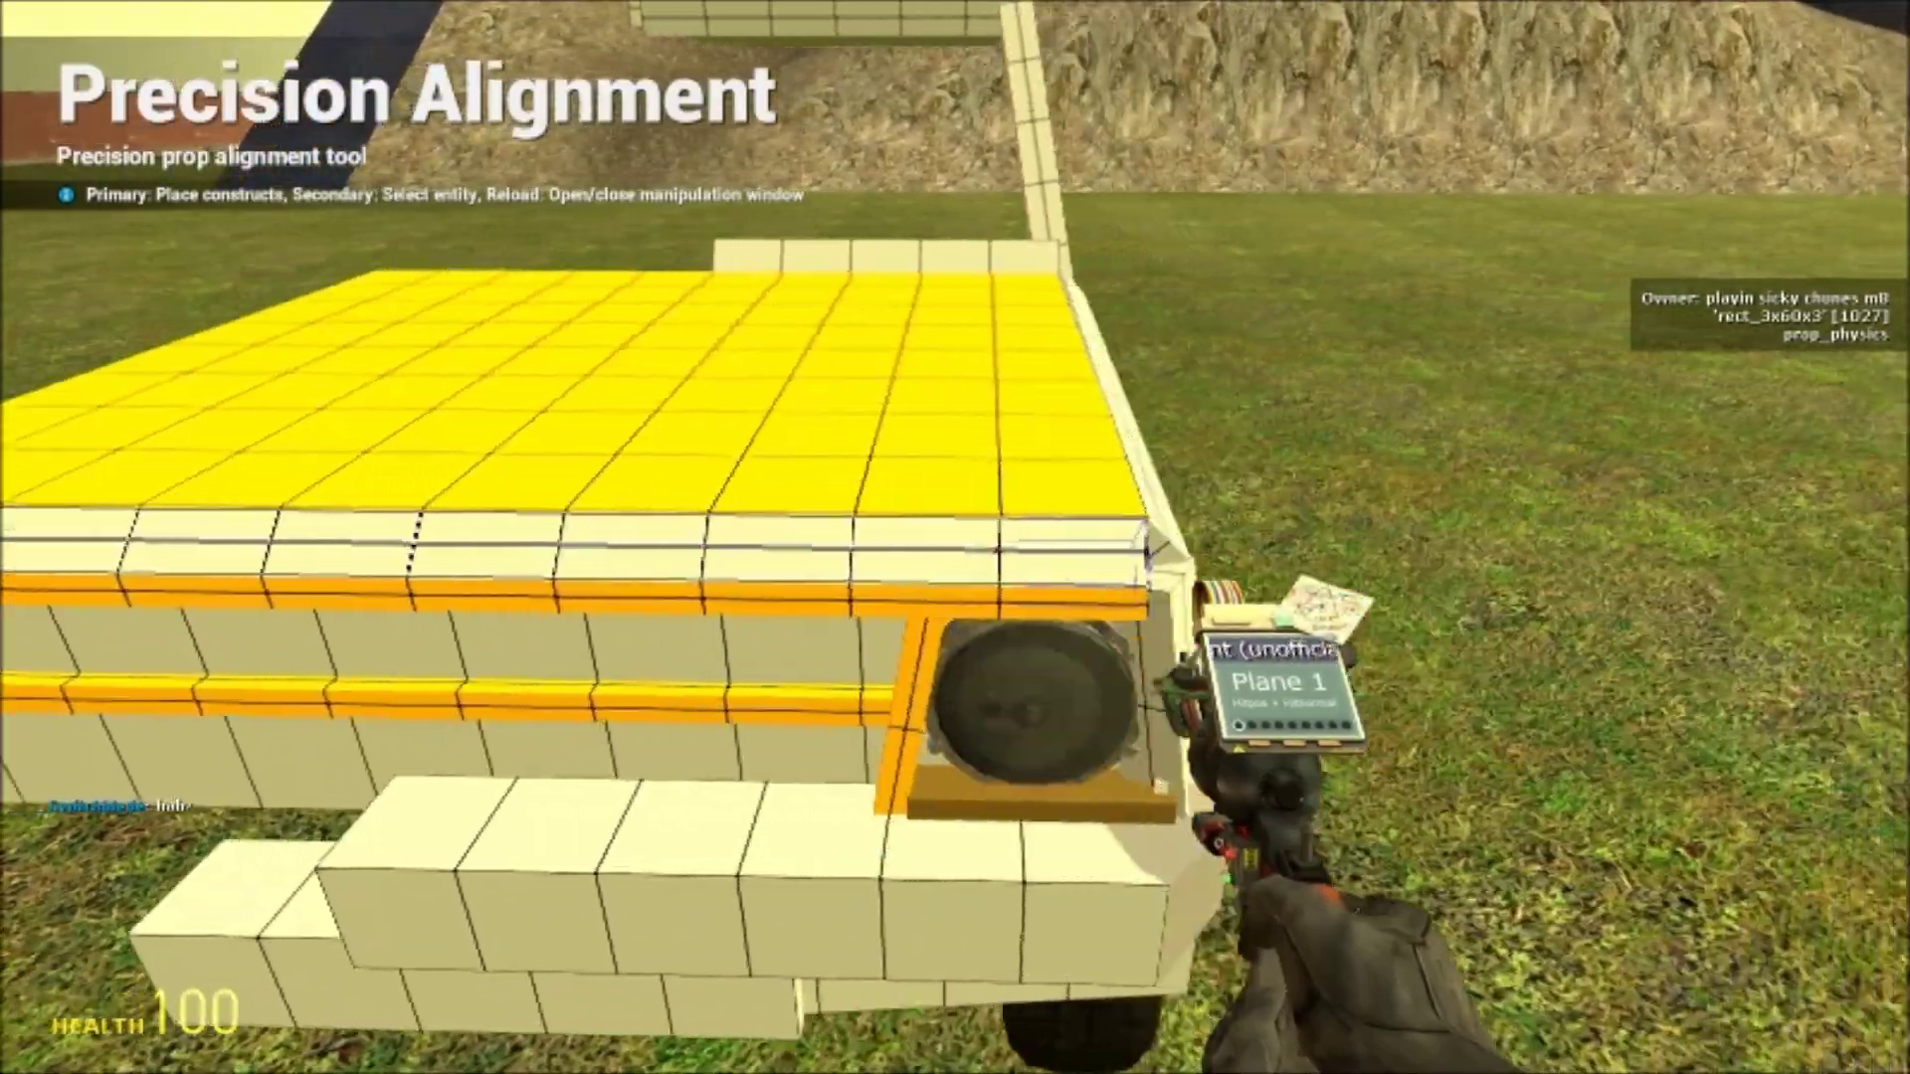
key(s)
key(a)
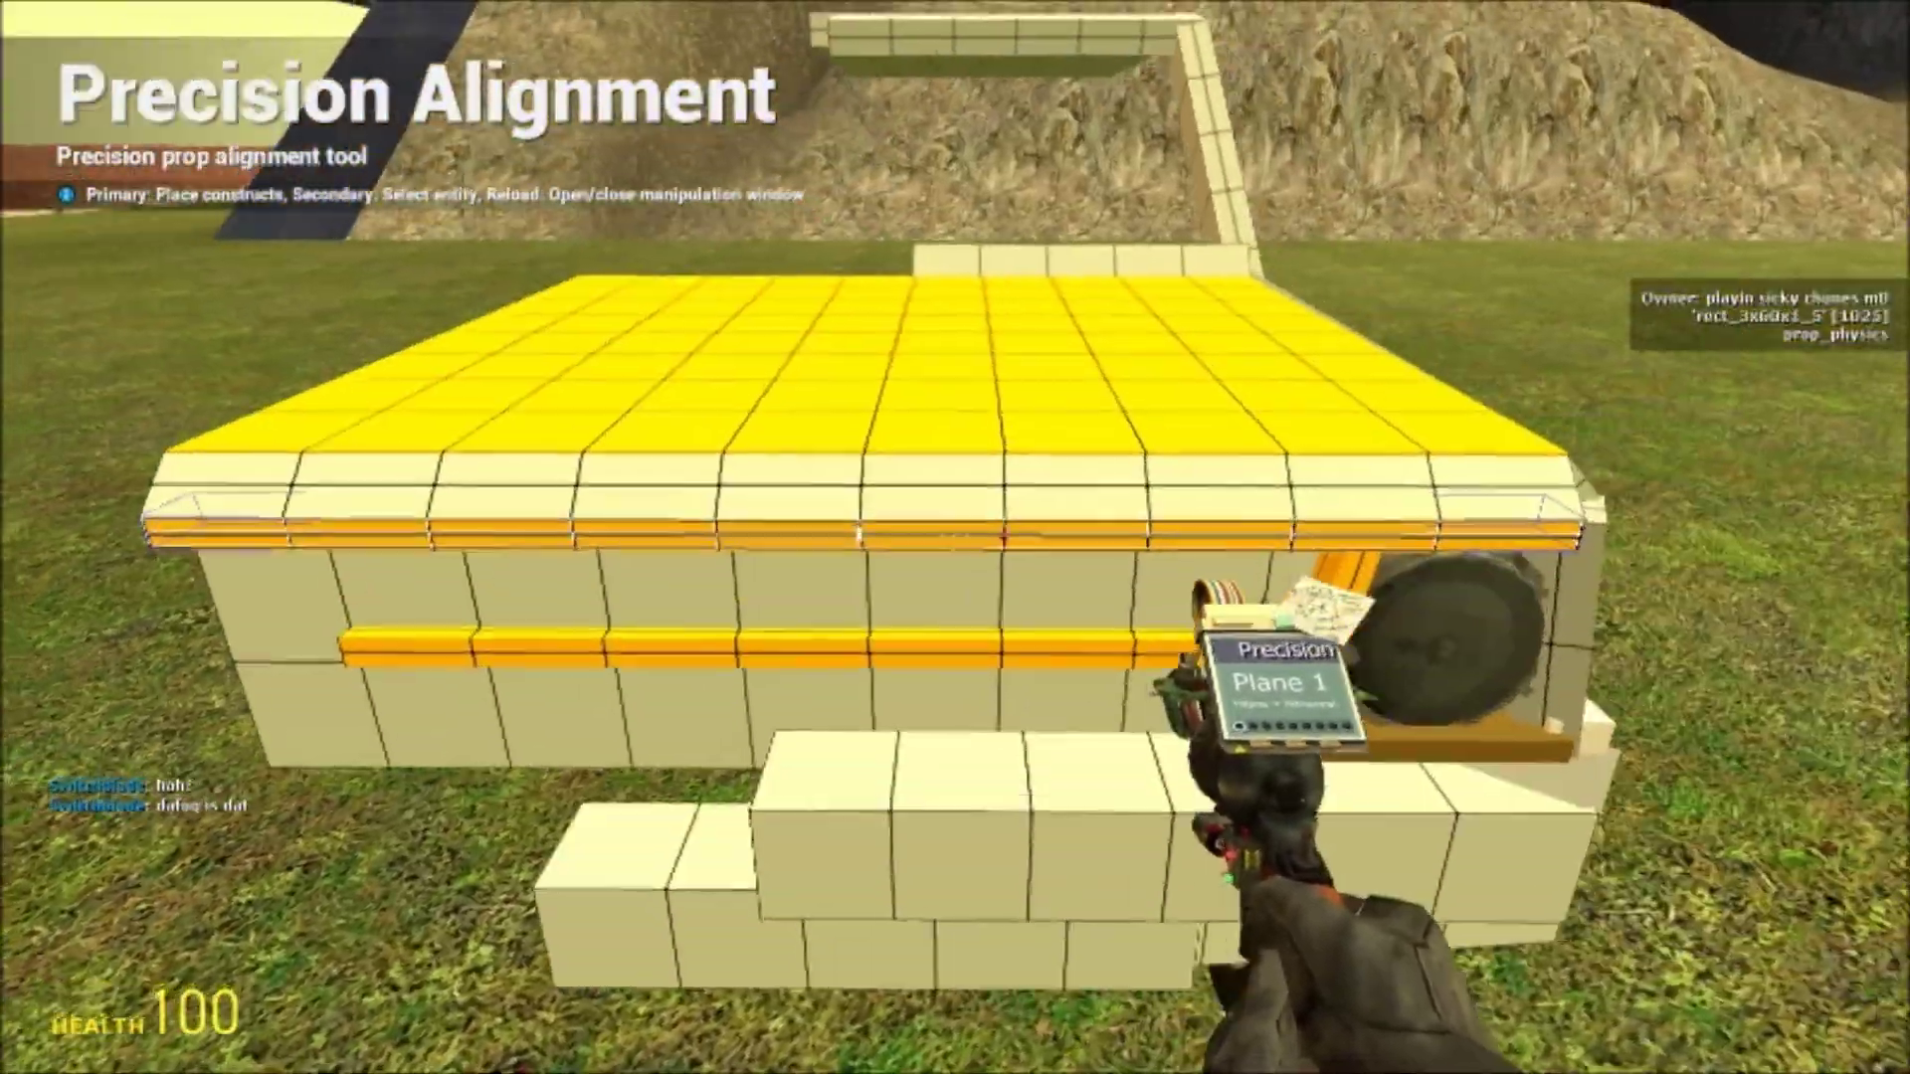
key(w)
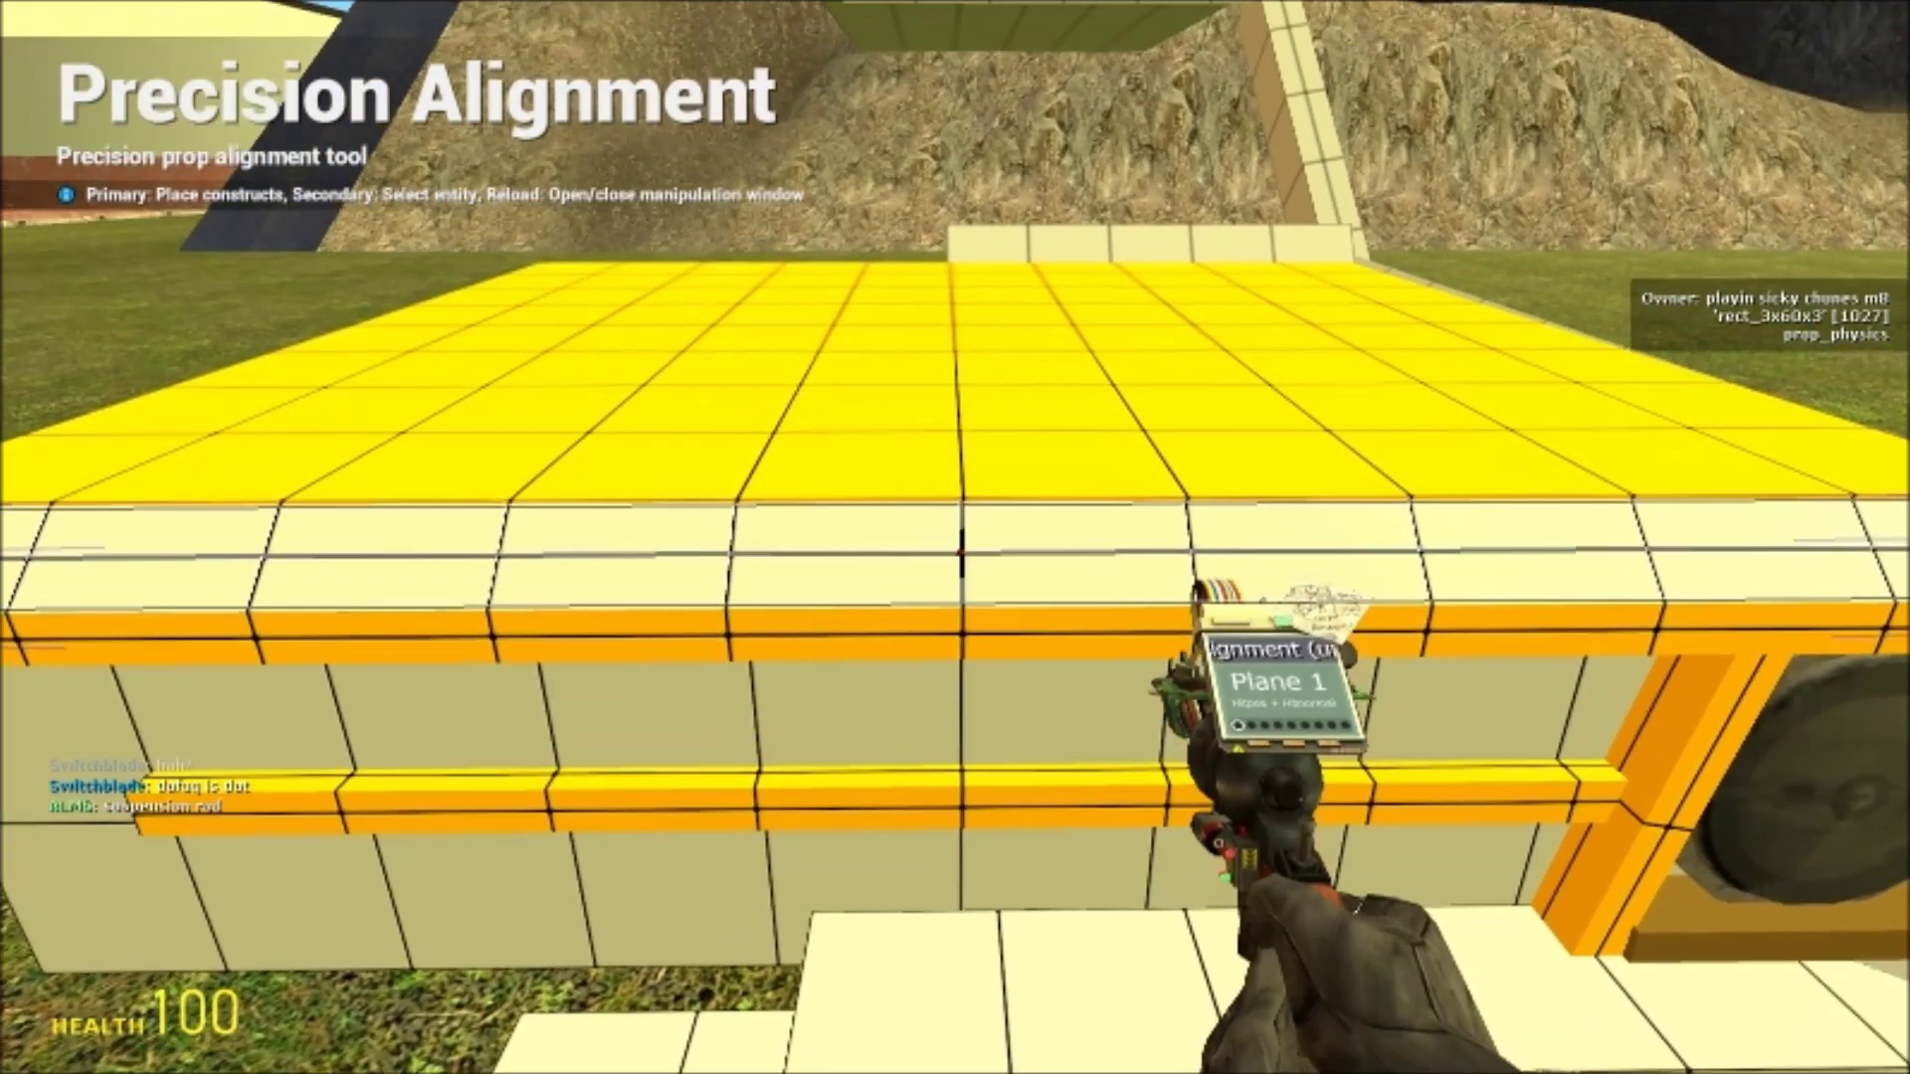
key(q)
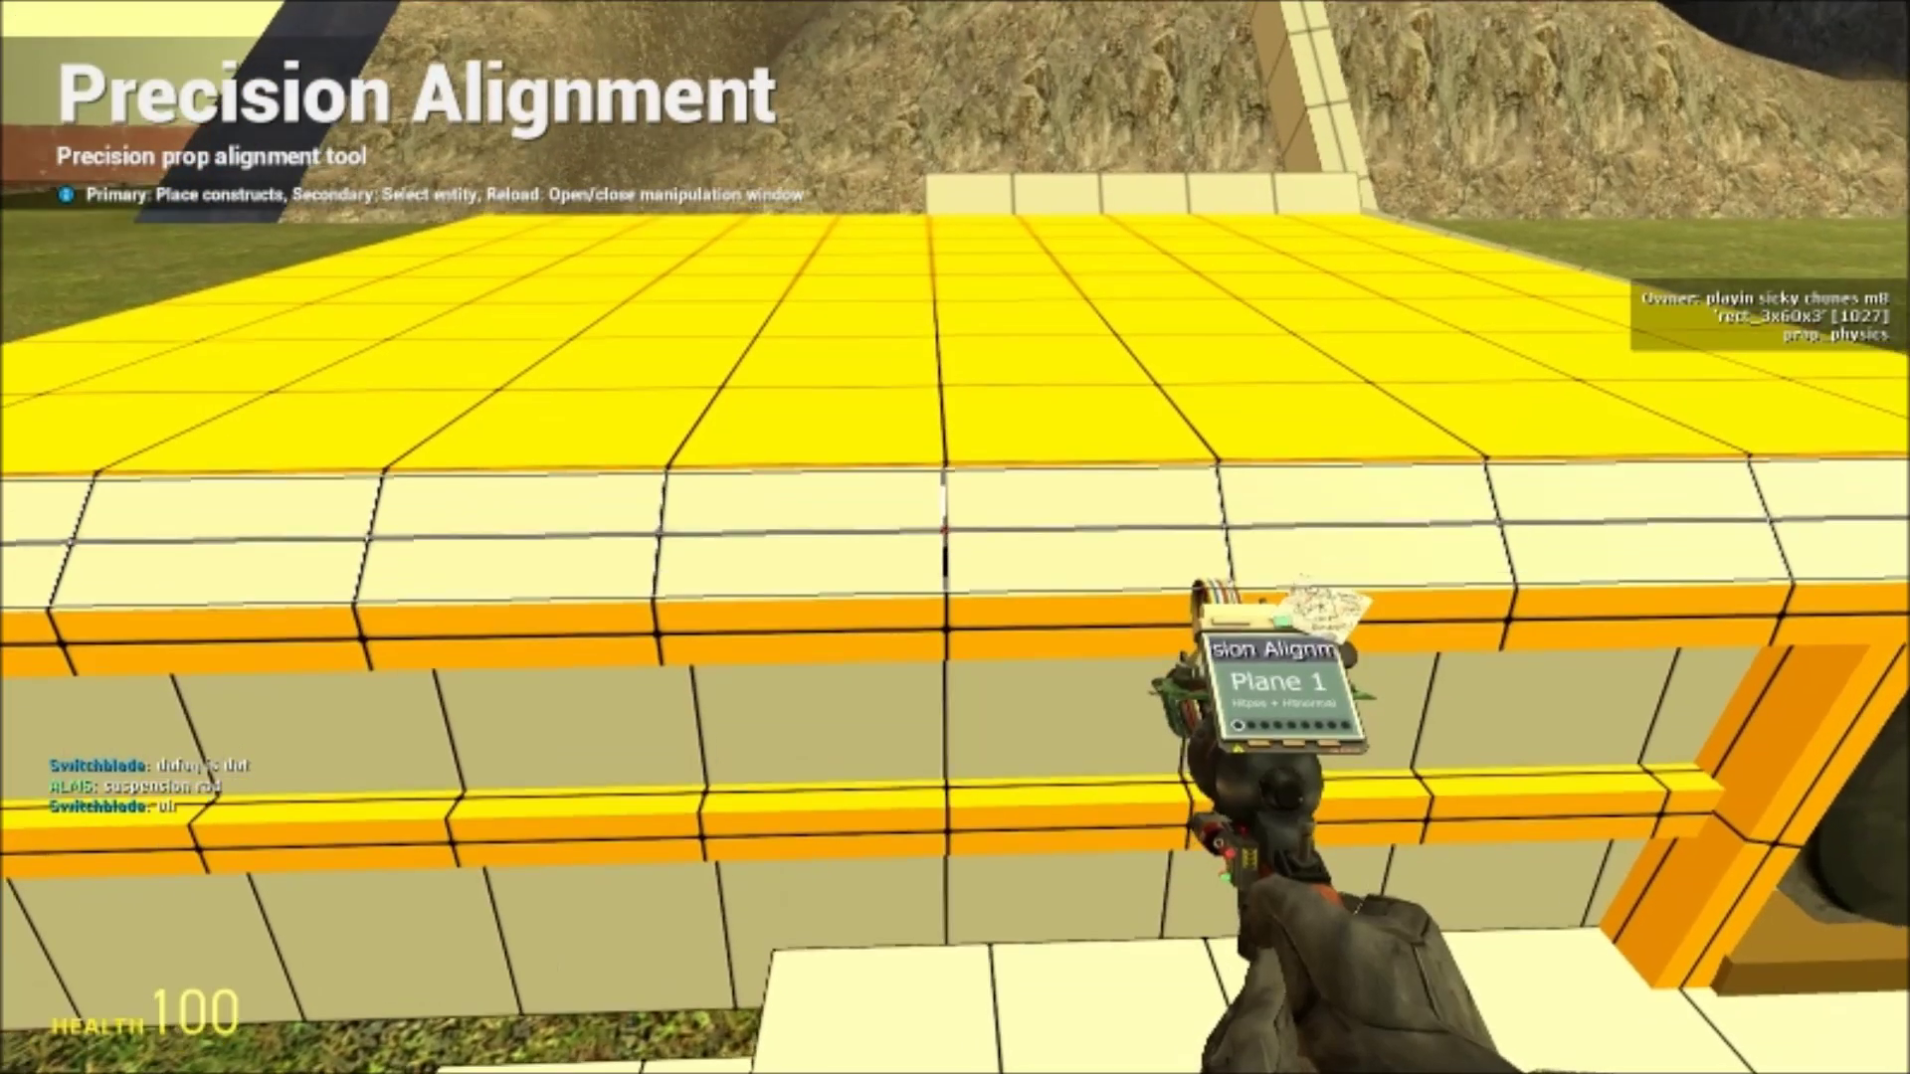
click(956, 537)
Try Plane 1 near the end of the front hood trim and put it back on the trim's centre line
key(w)
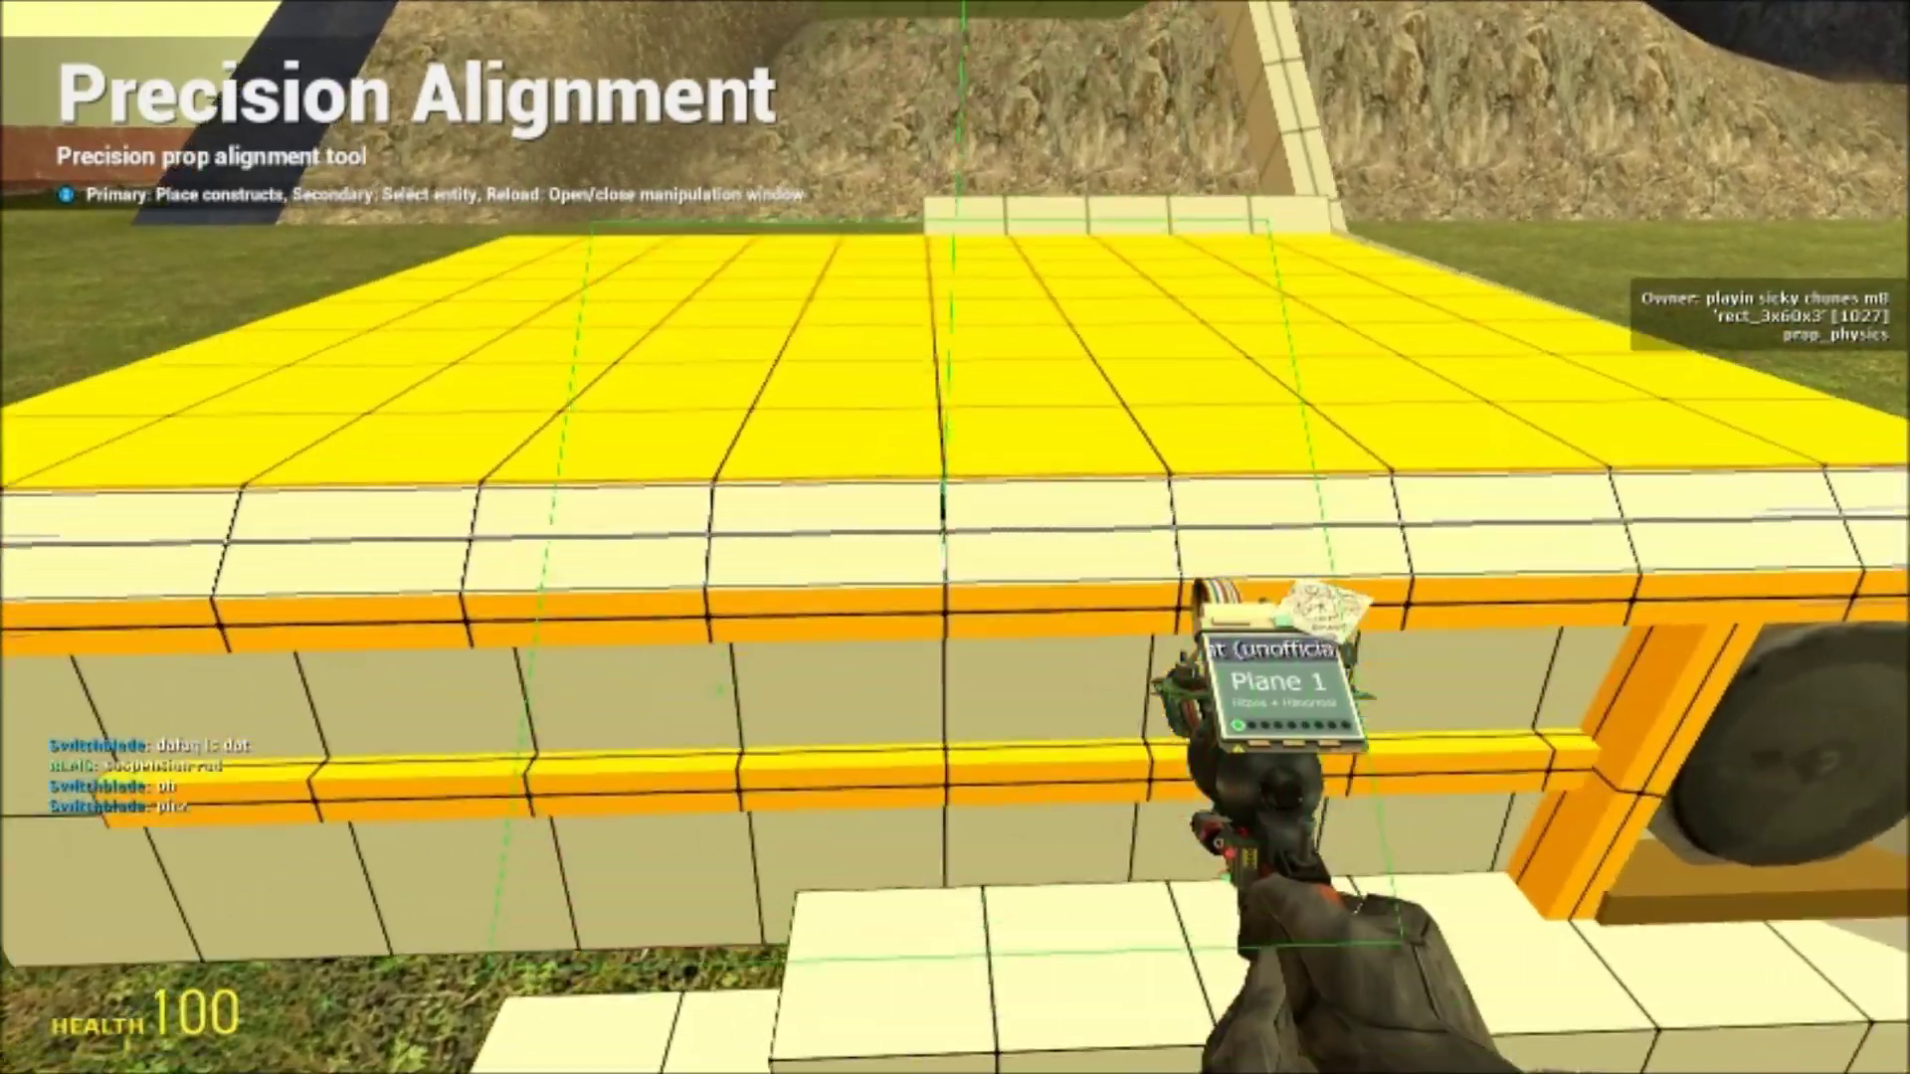
key(s)
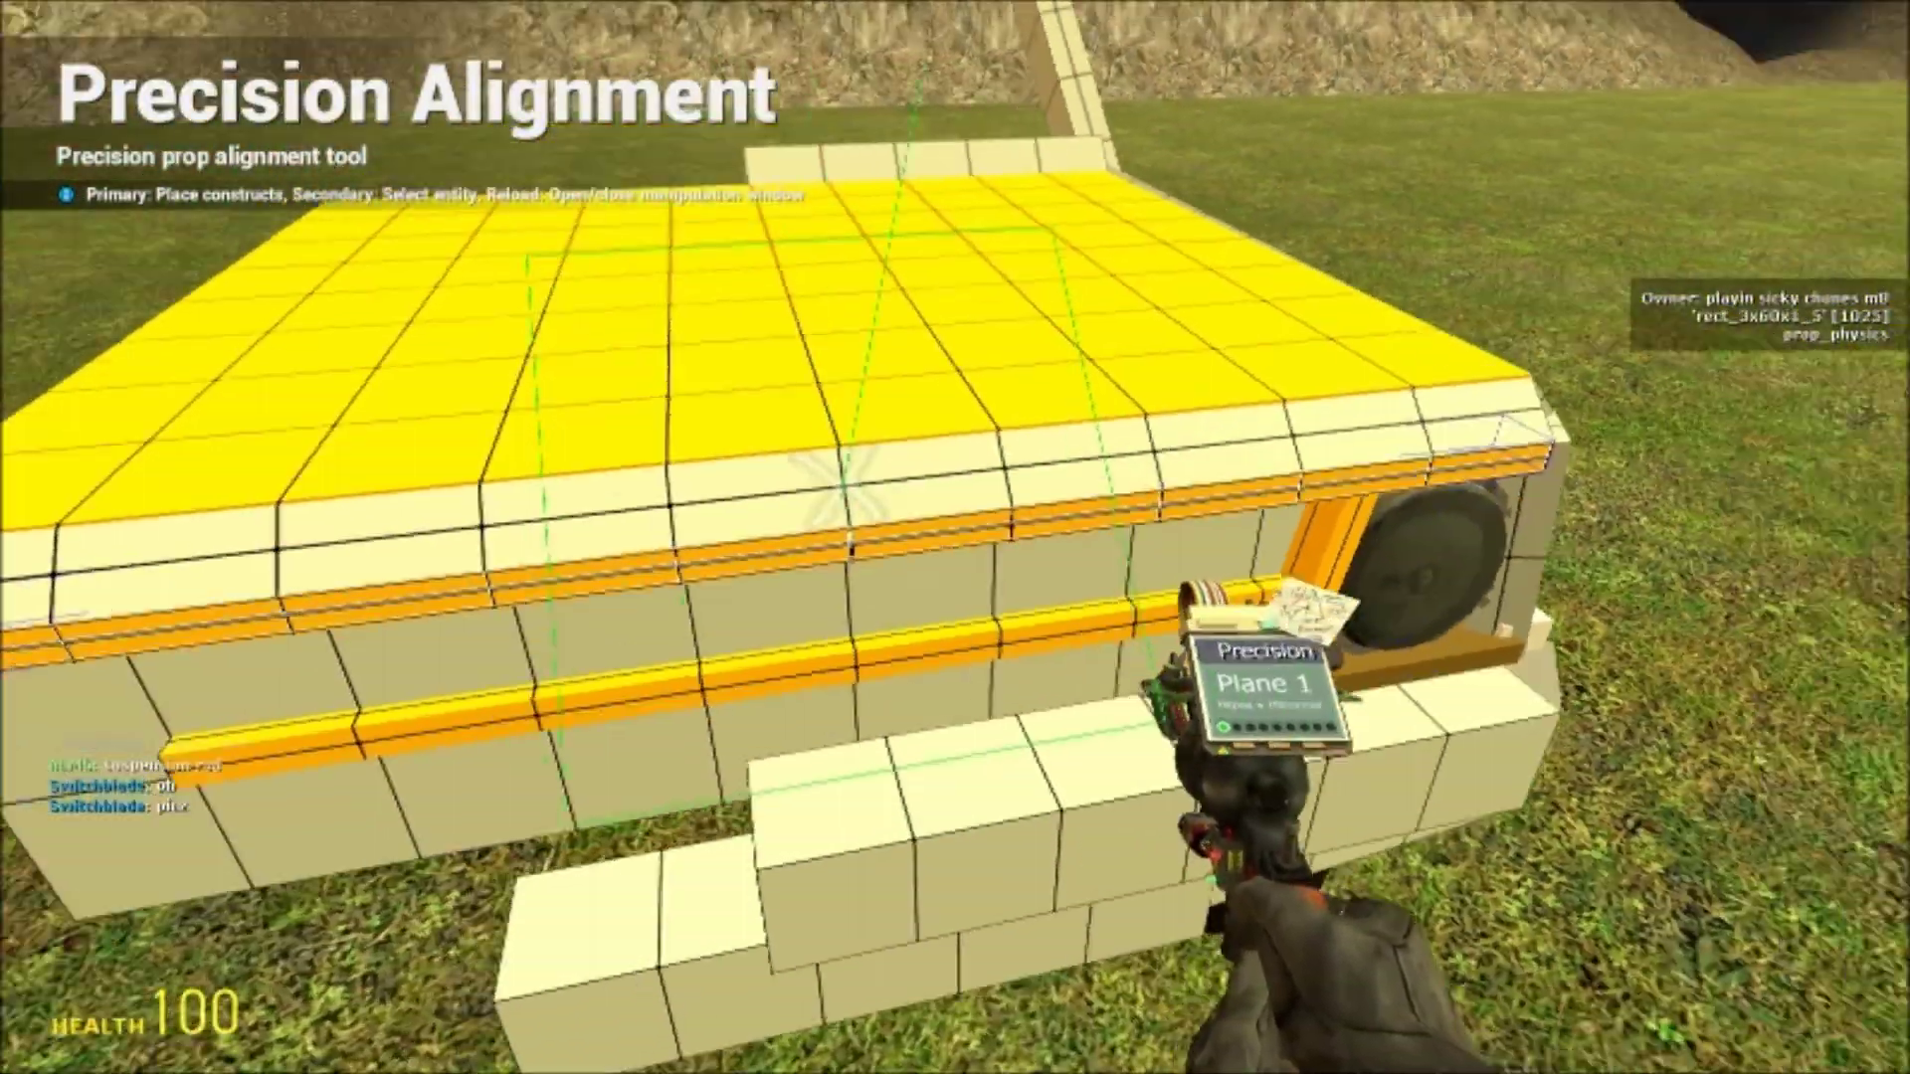
key(w)
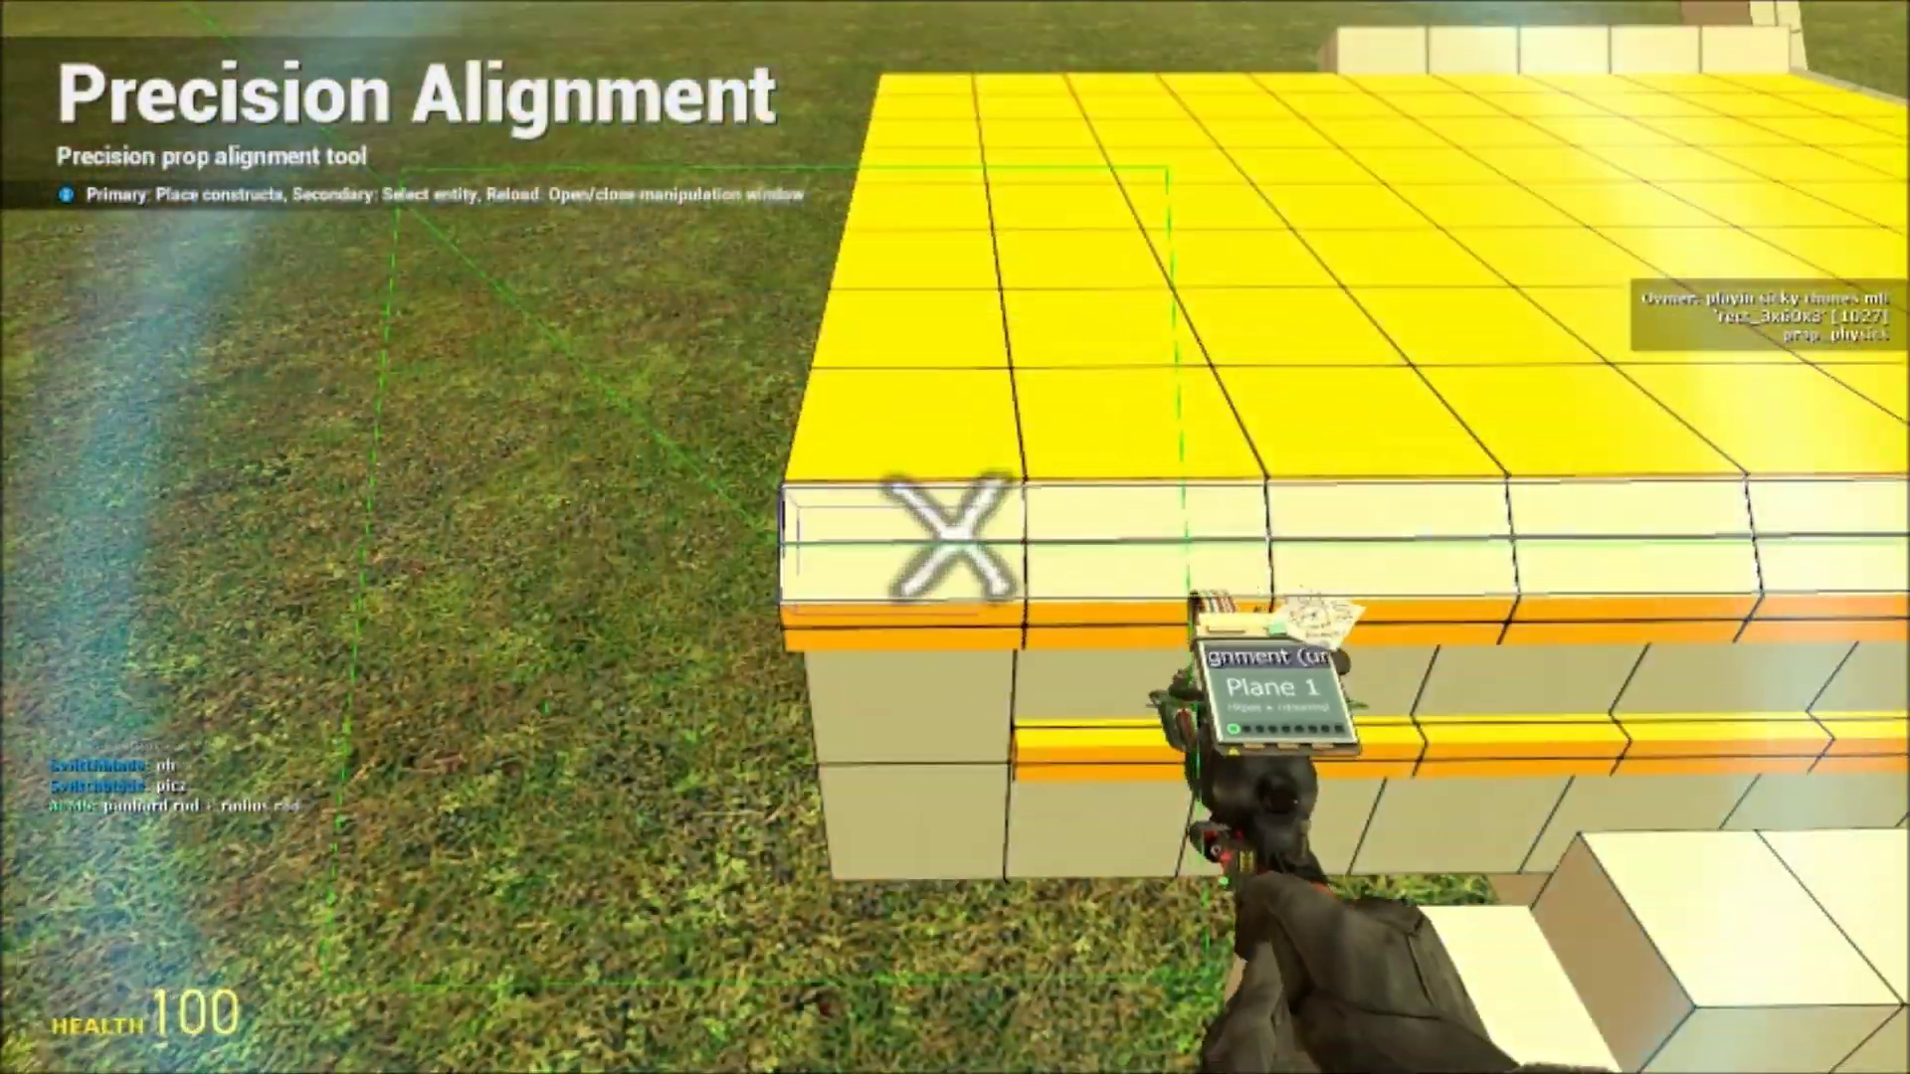
key(s)
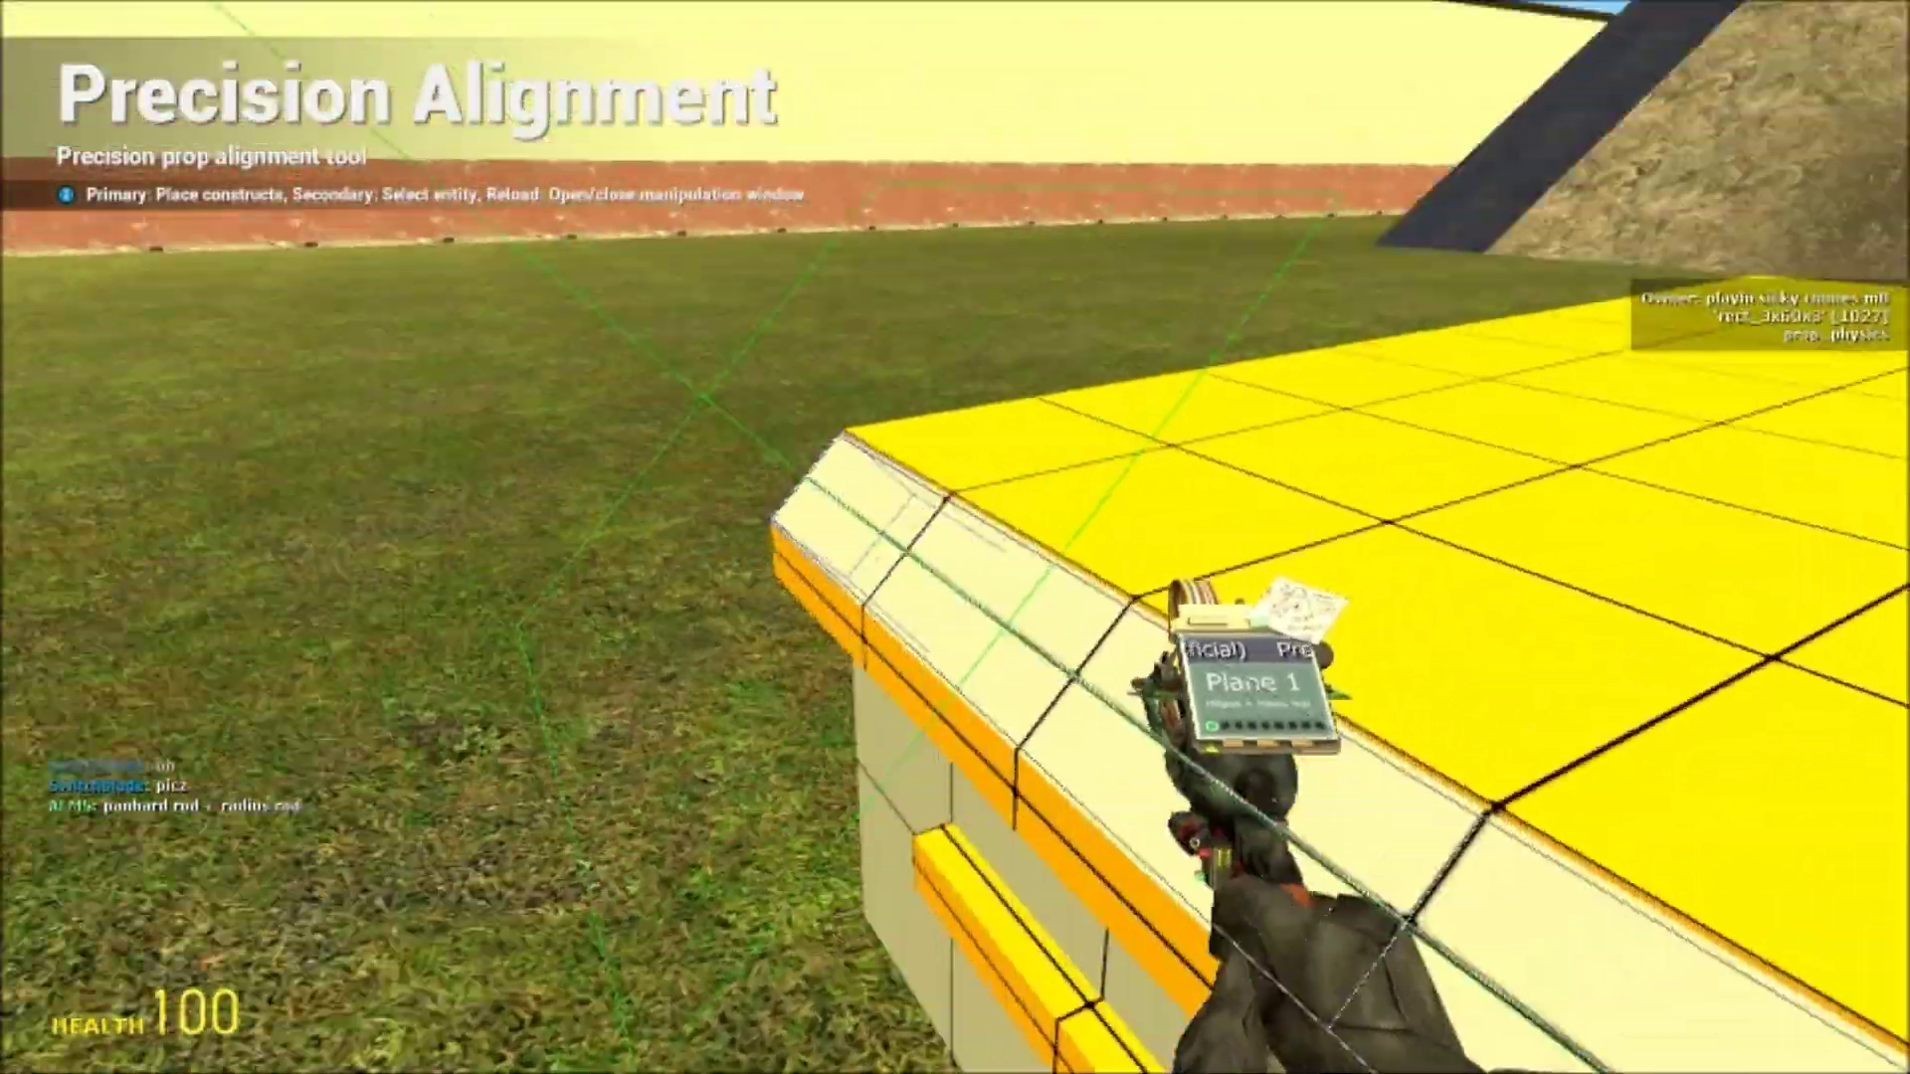
key(w)
key(s)
key(w)
key(s)
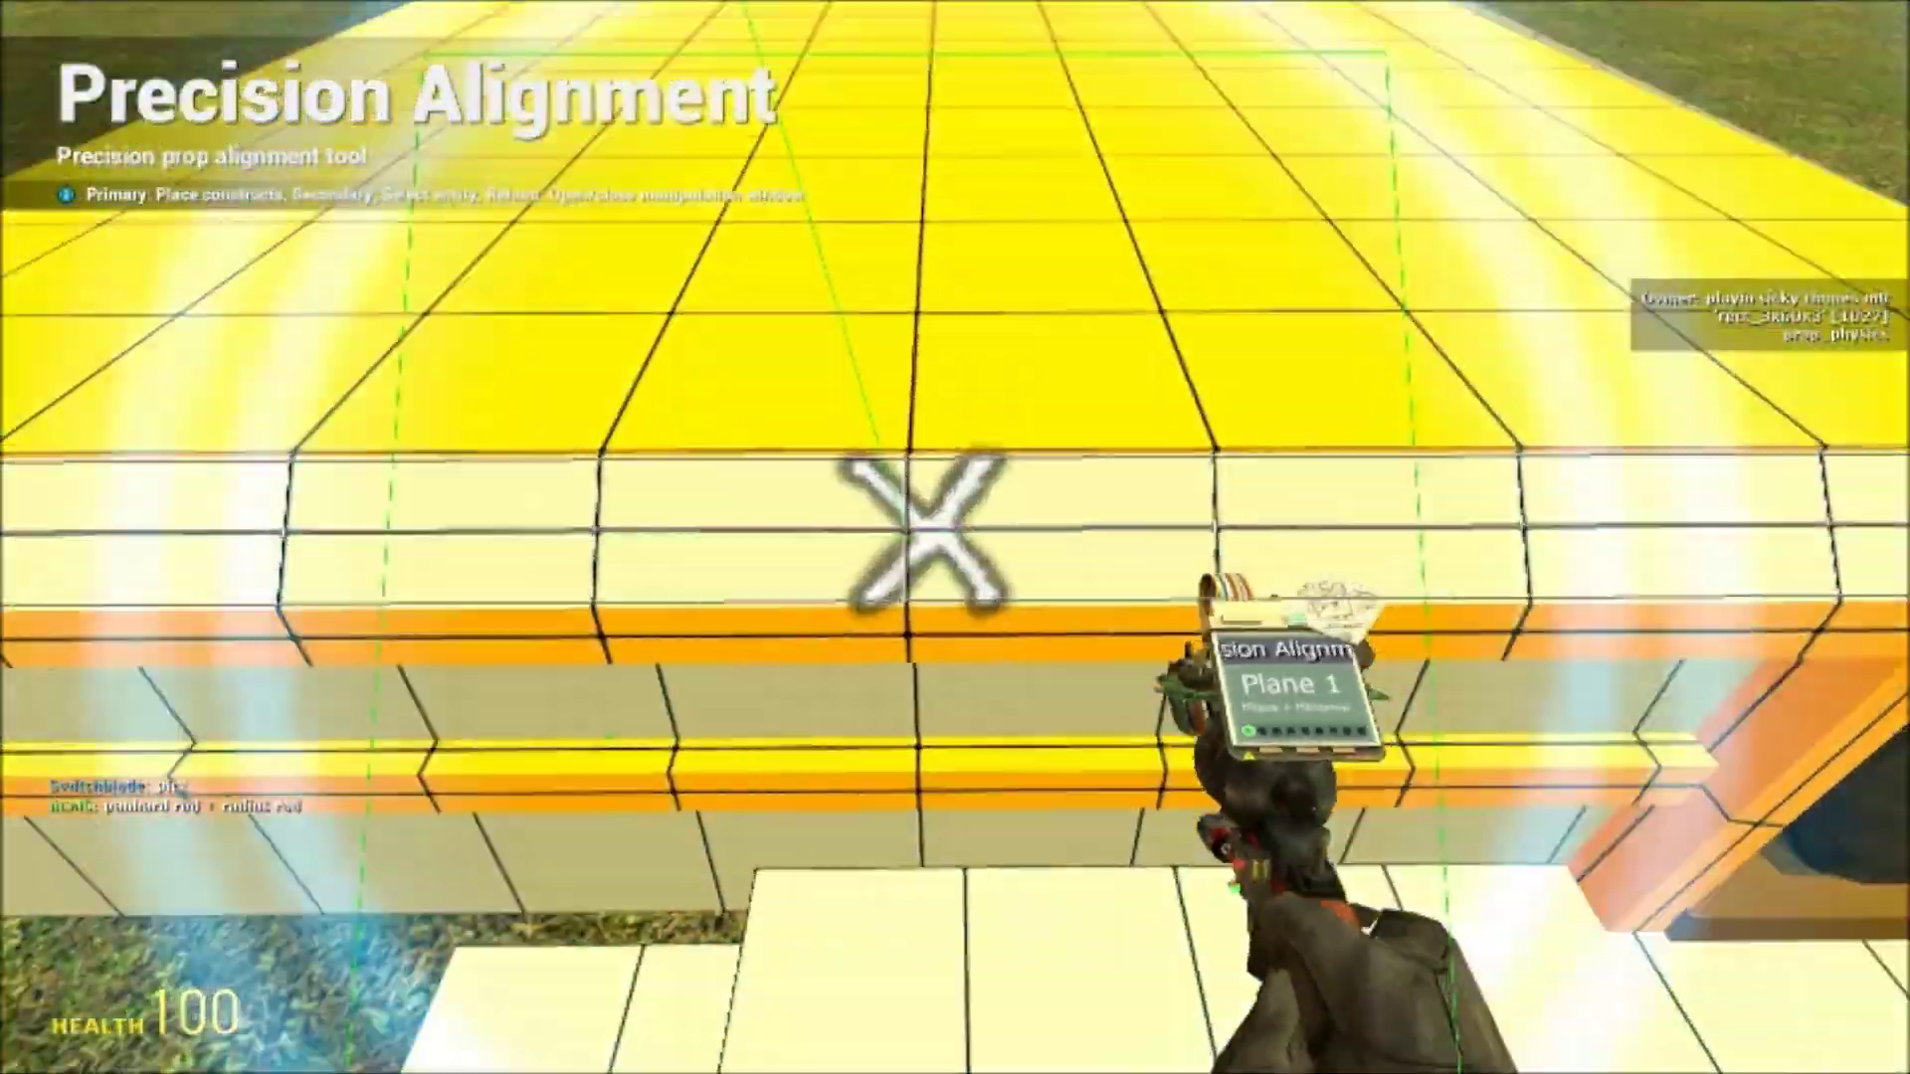
key(w)
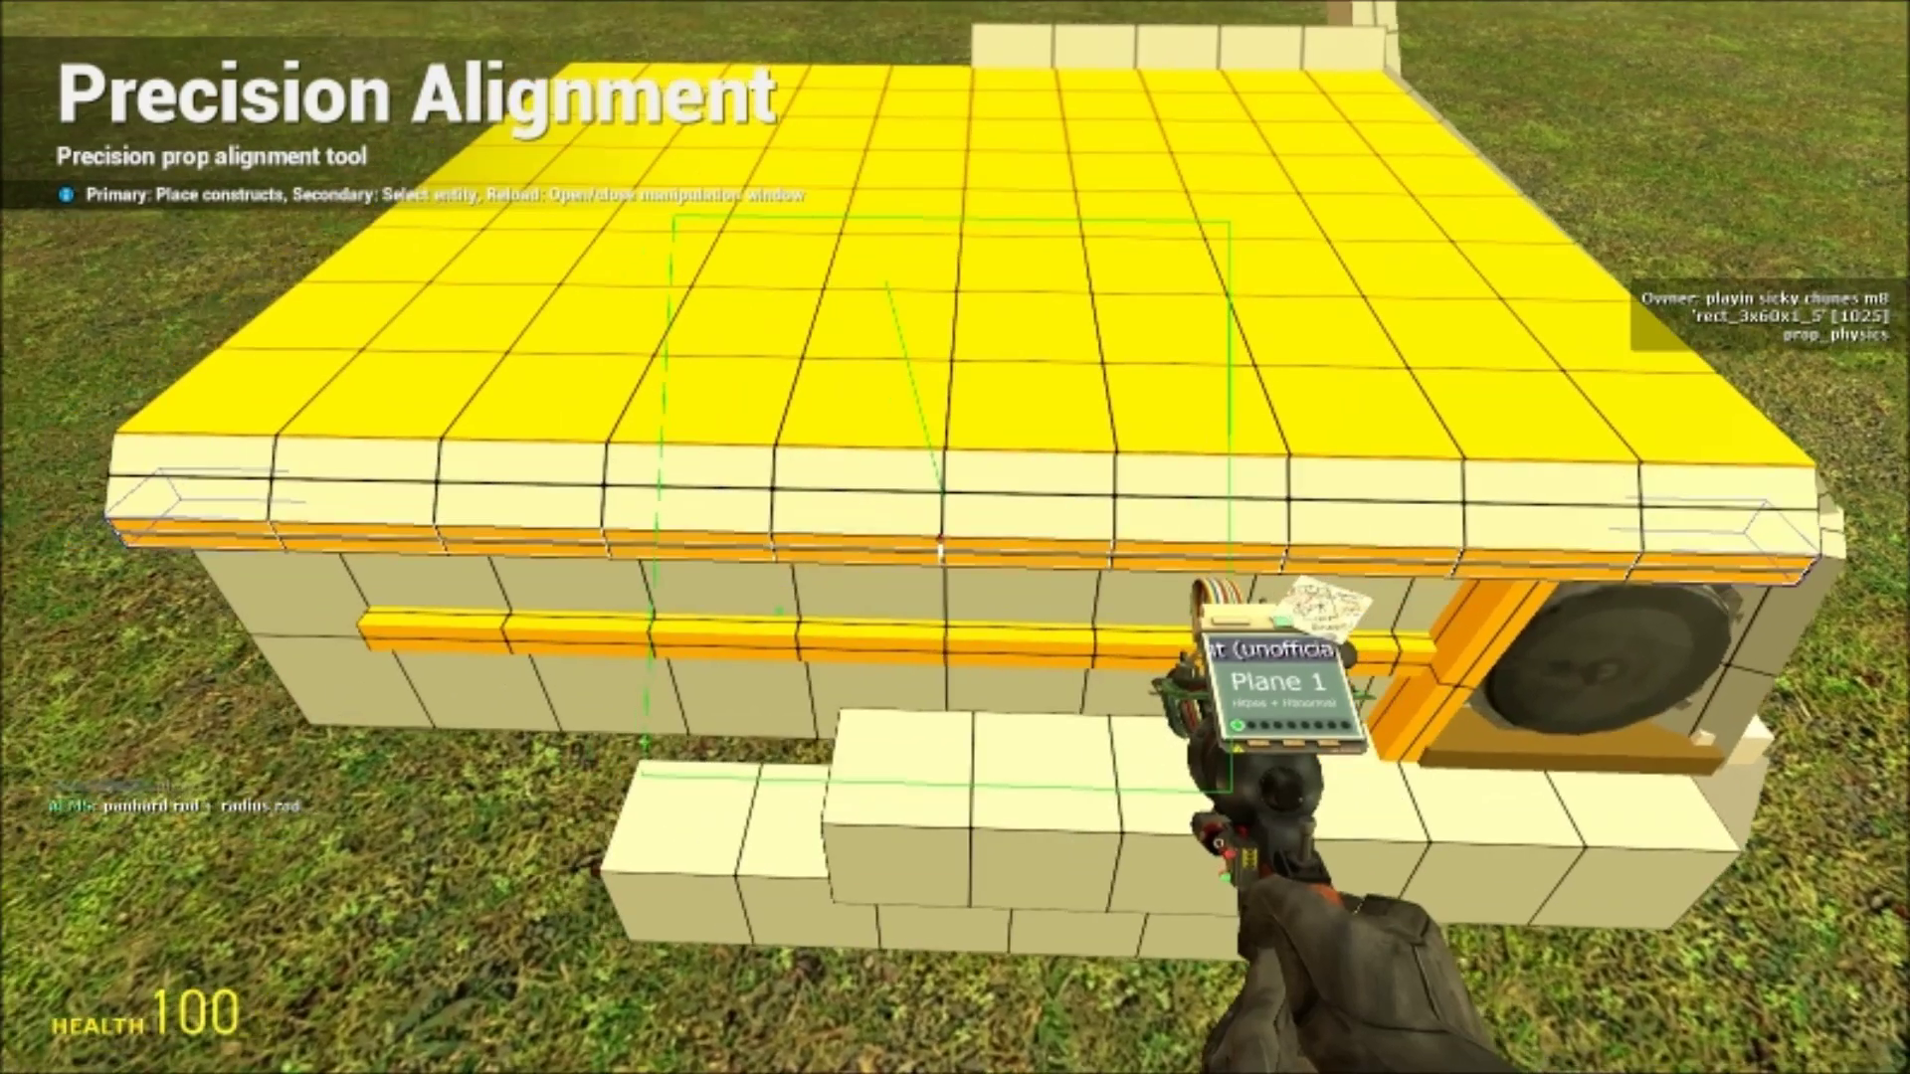
Set the construct type to Plane - Hitnormal and inspect Plane 1 from the front and side of the vehicle
key(q)
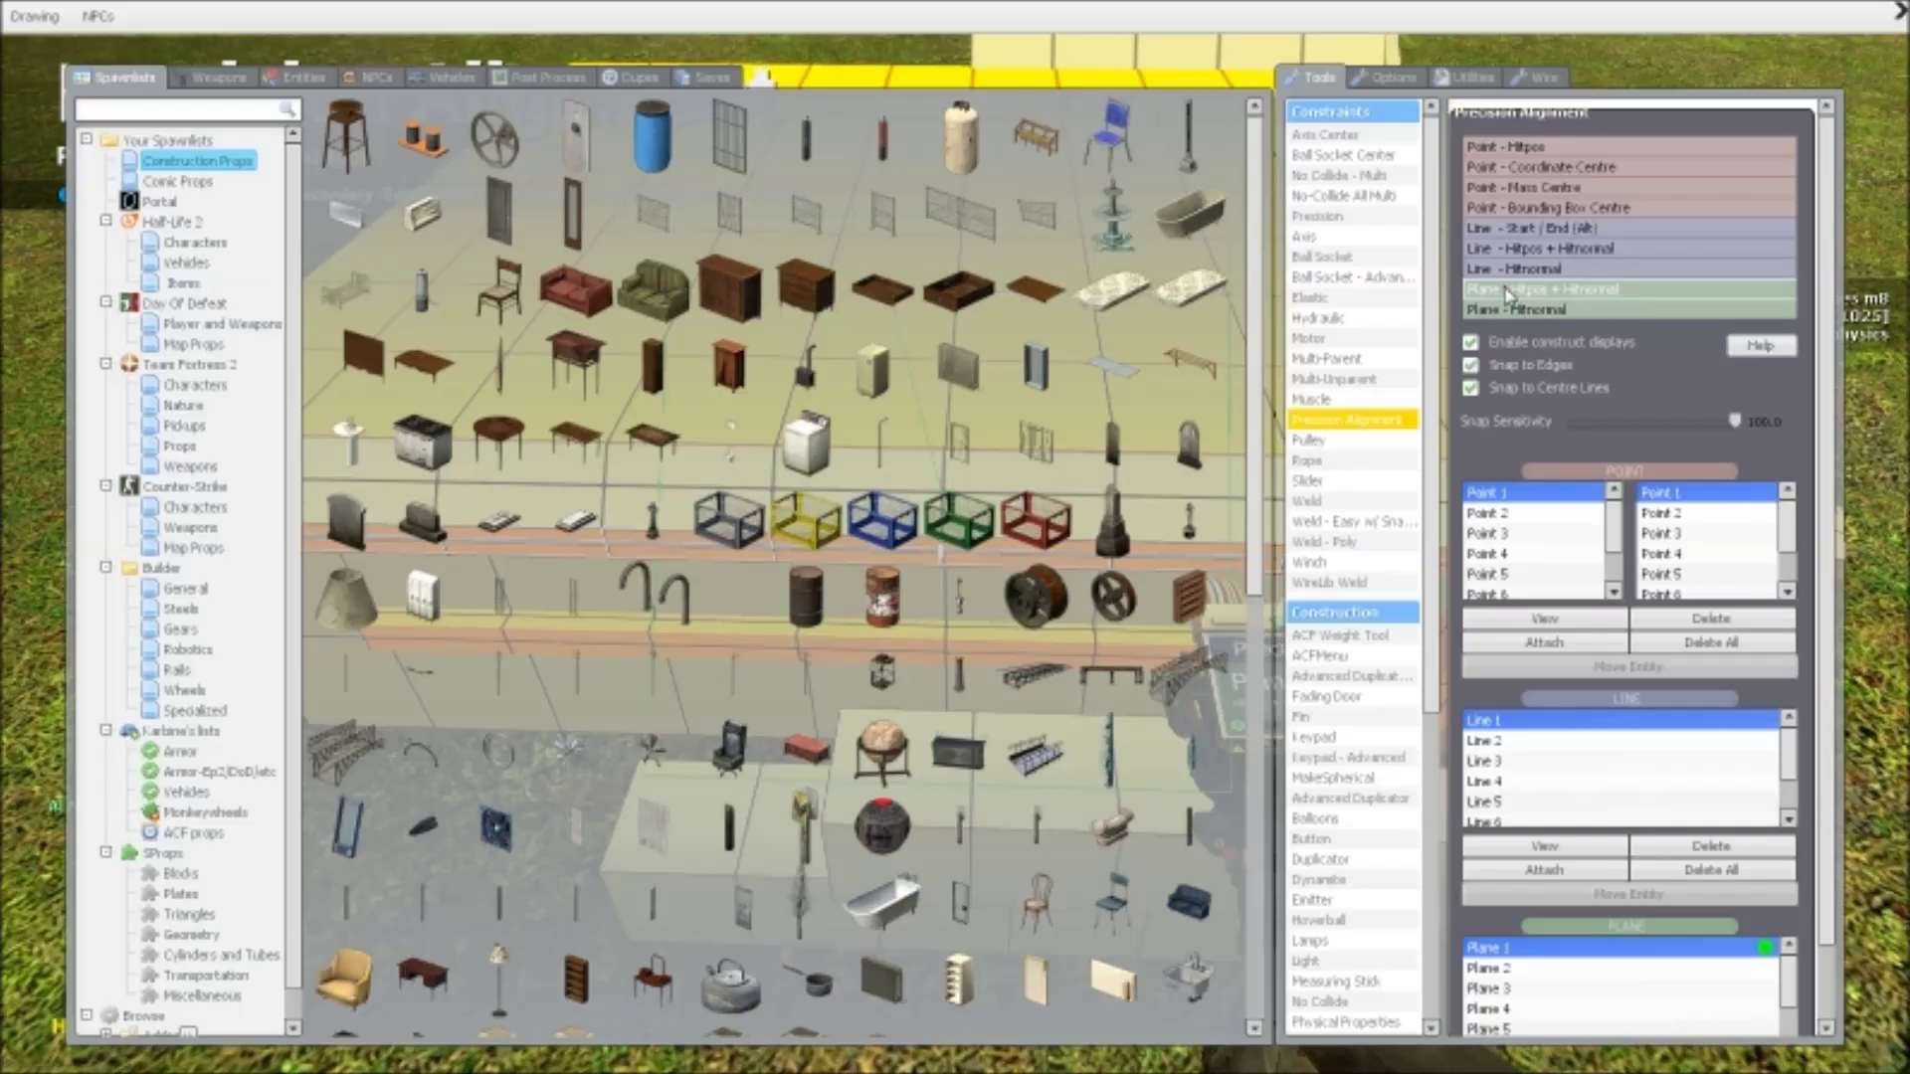
key(q)
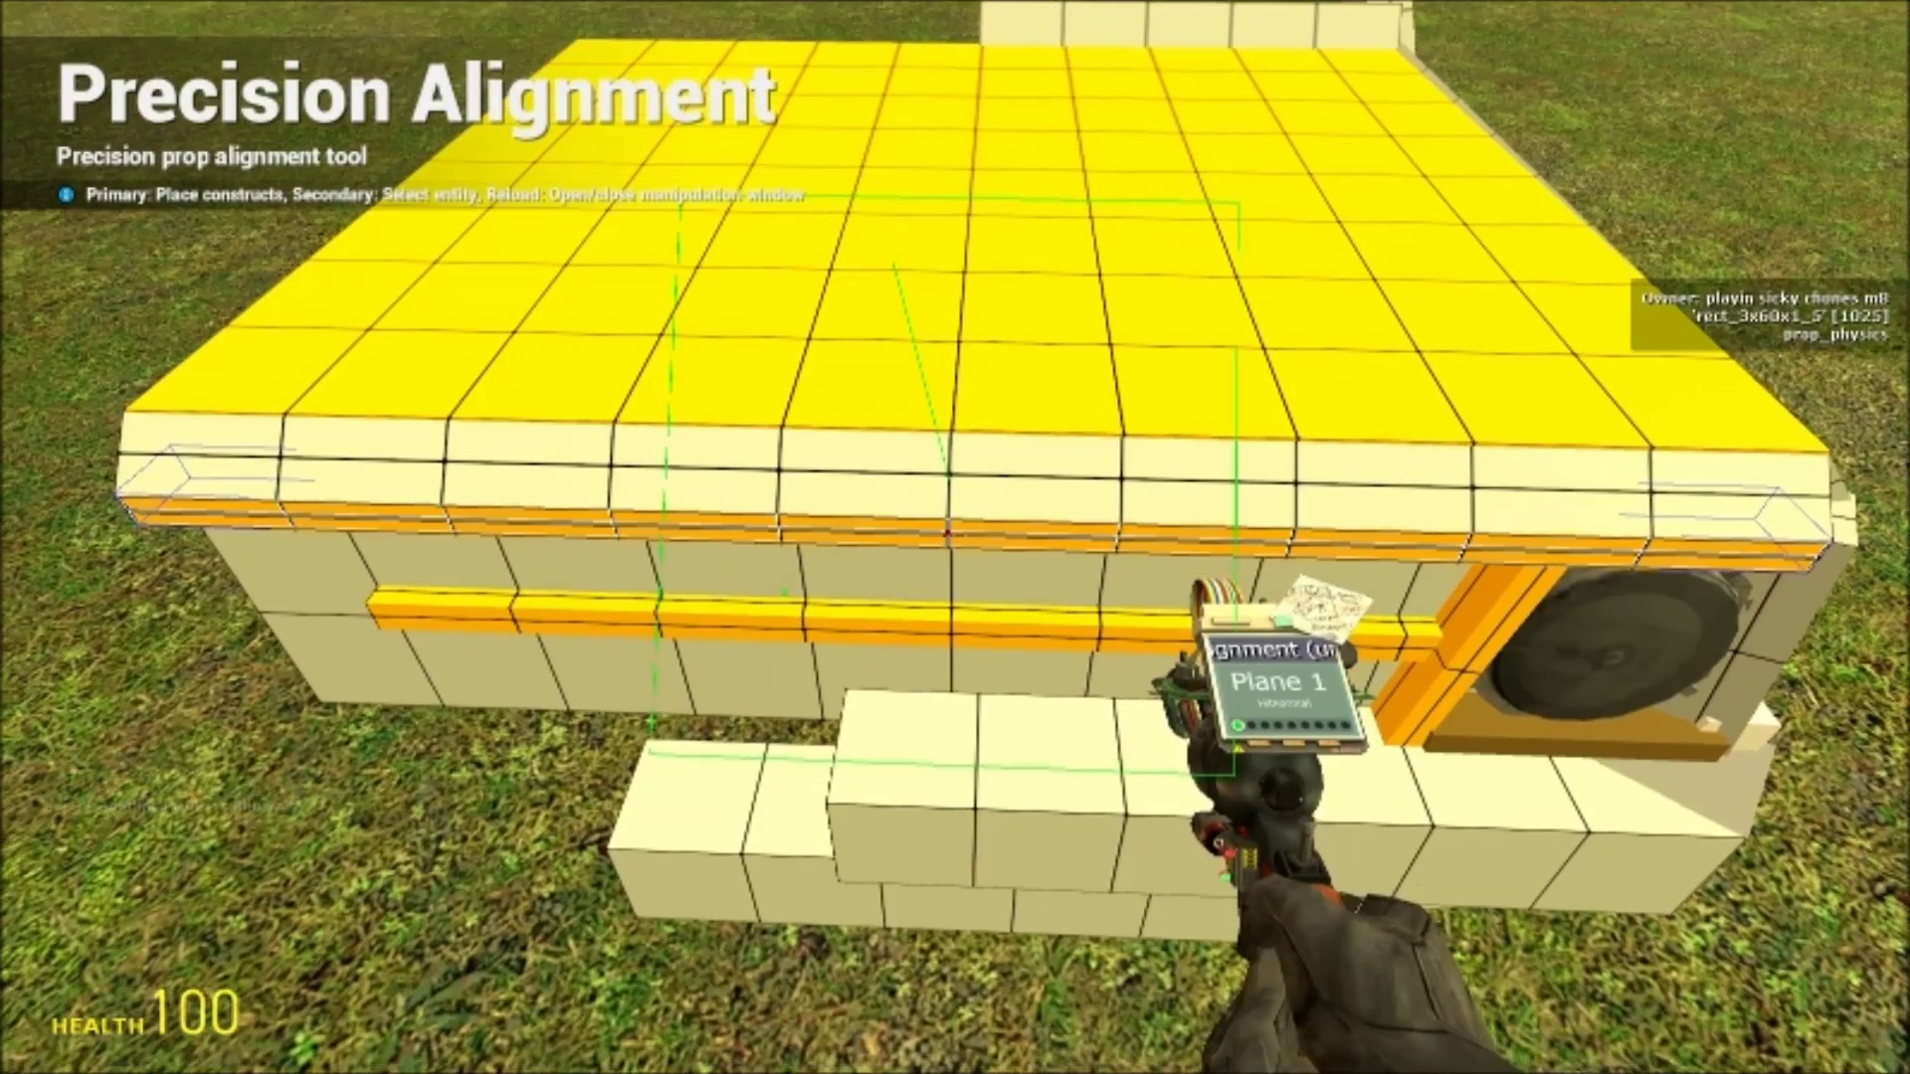
key(s)
key(s)
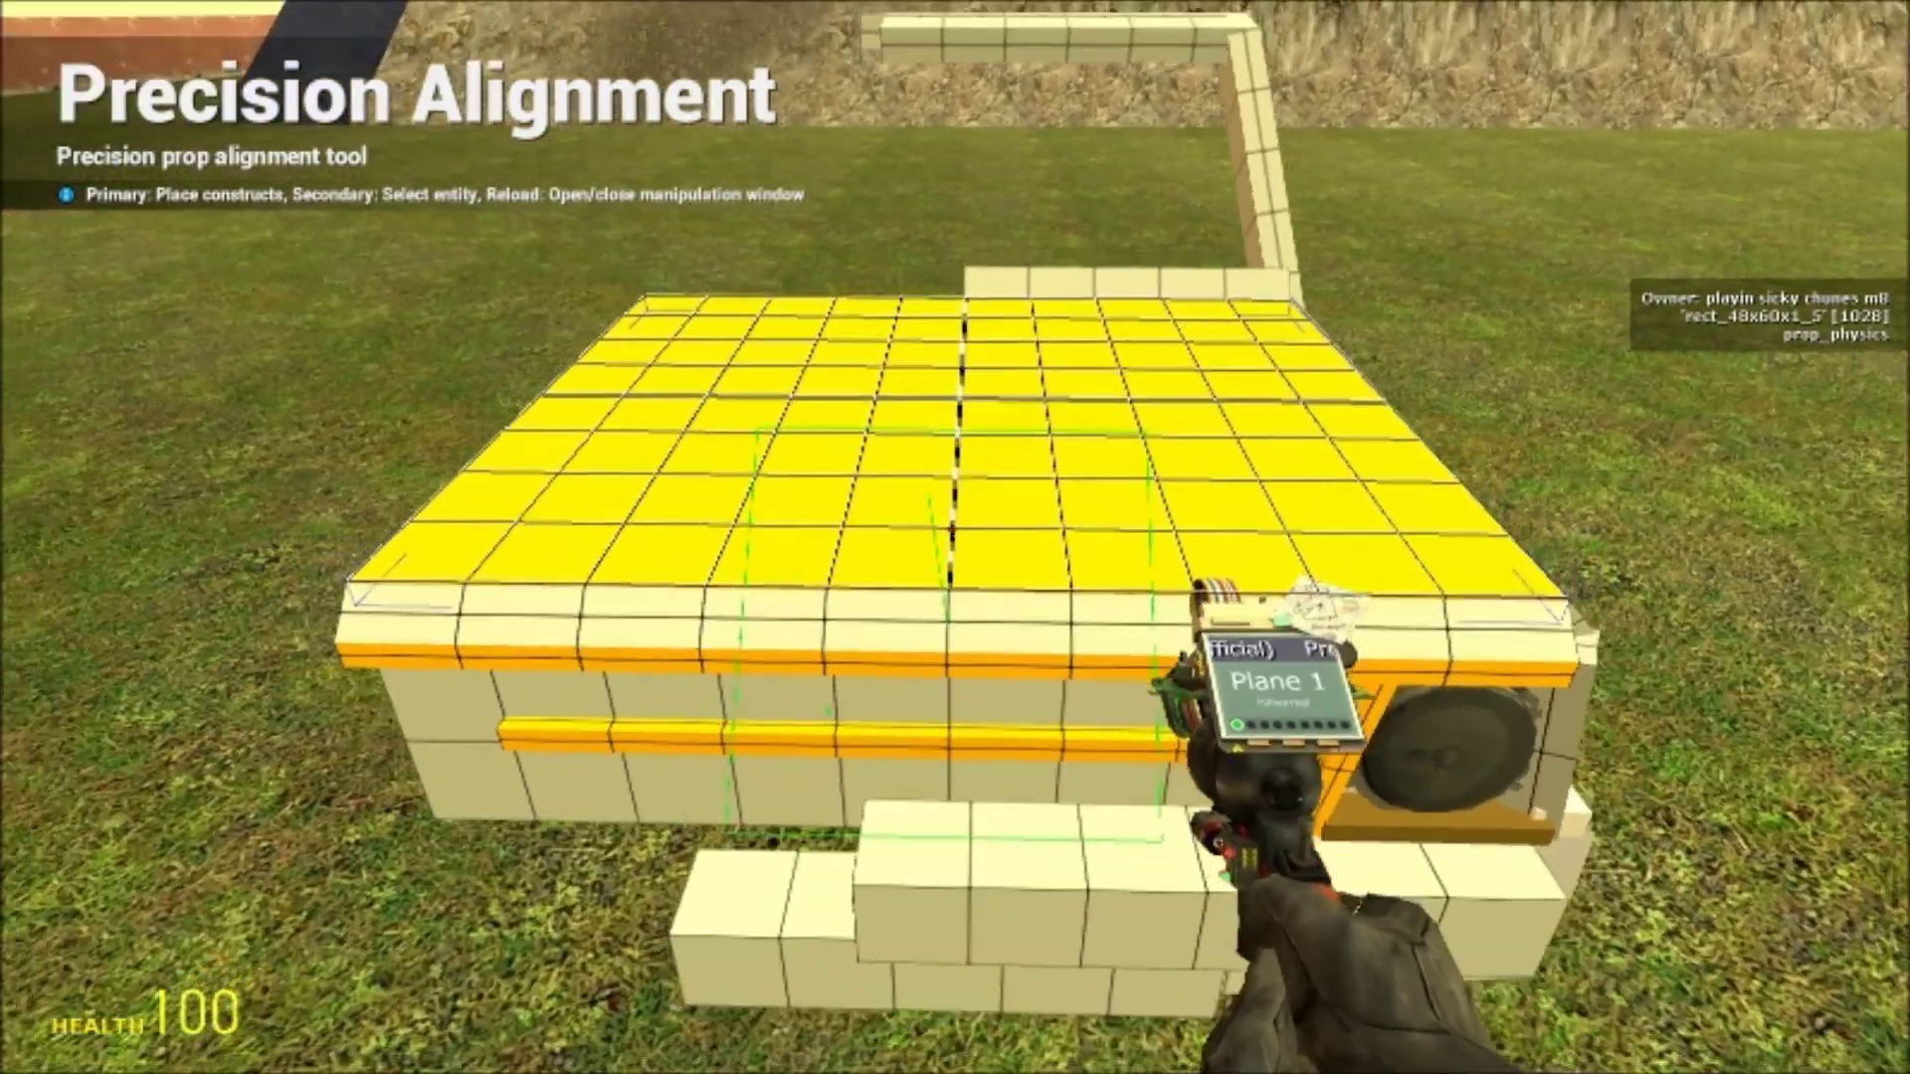
key(w)
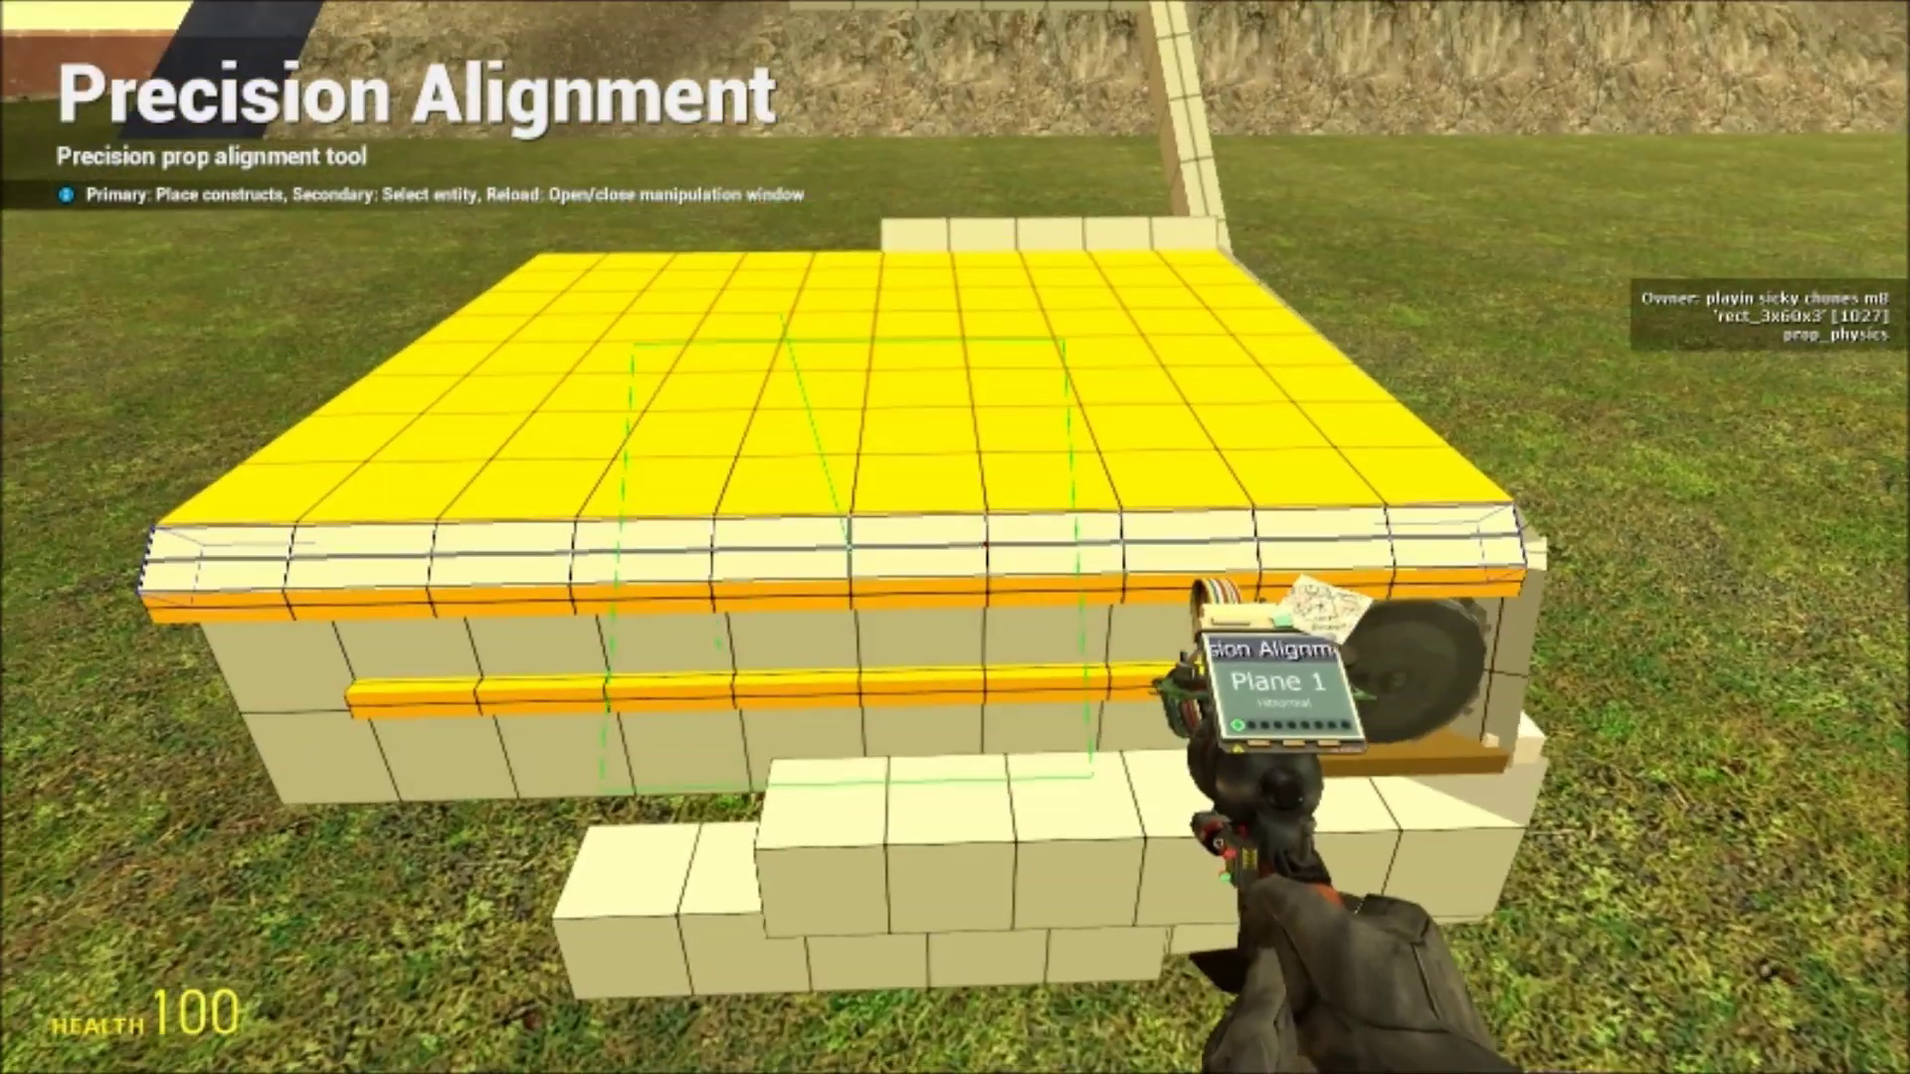
key(w)
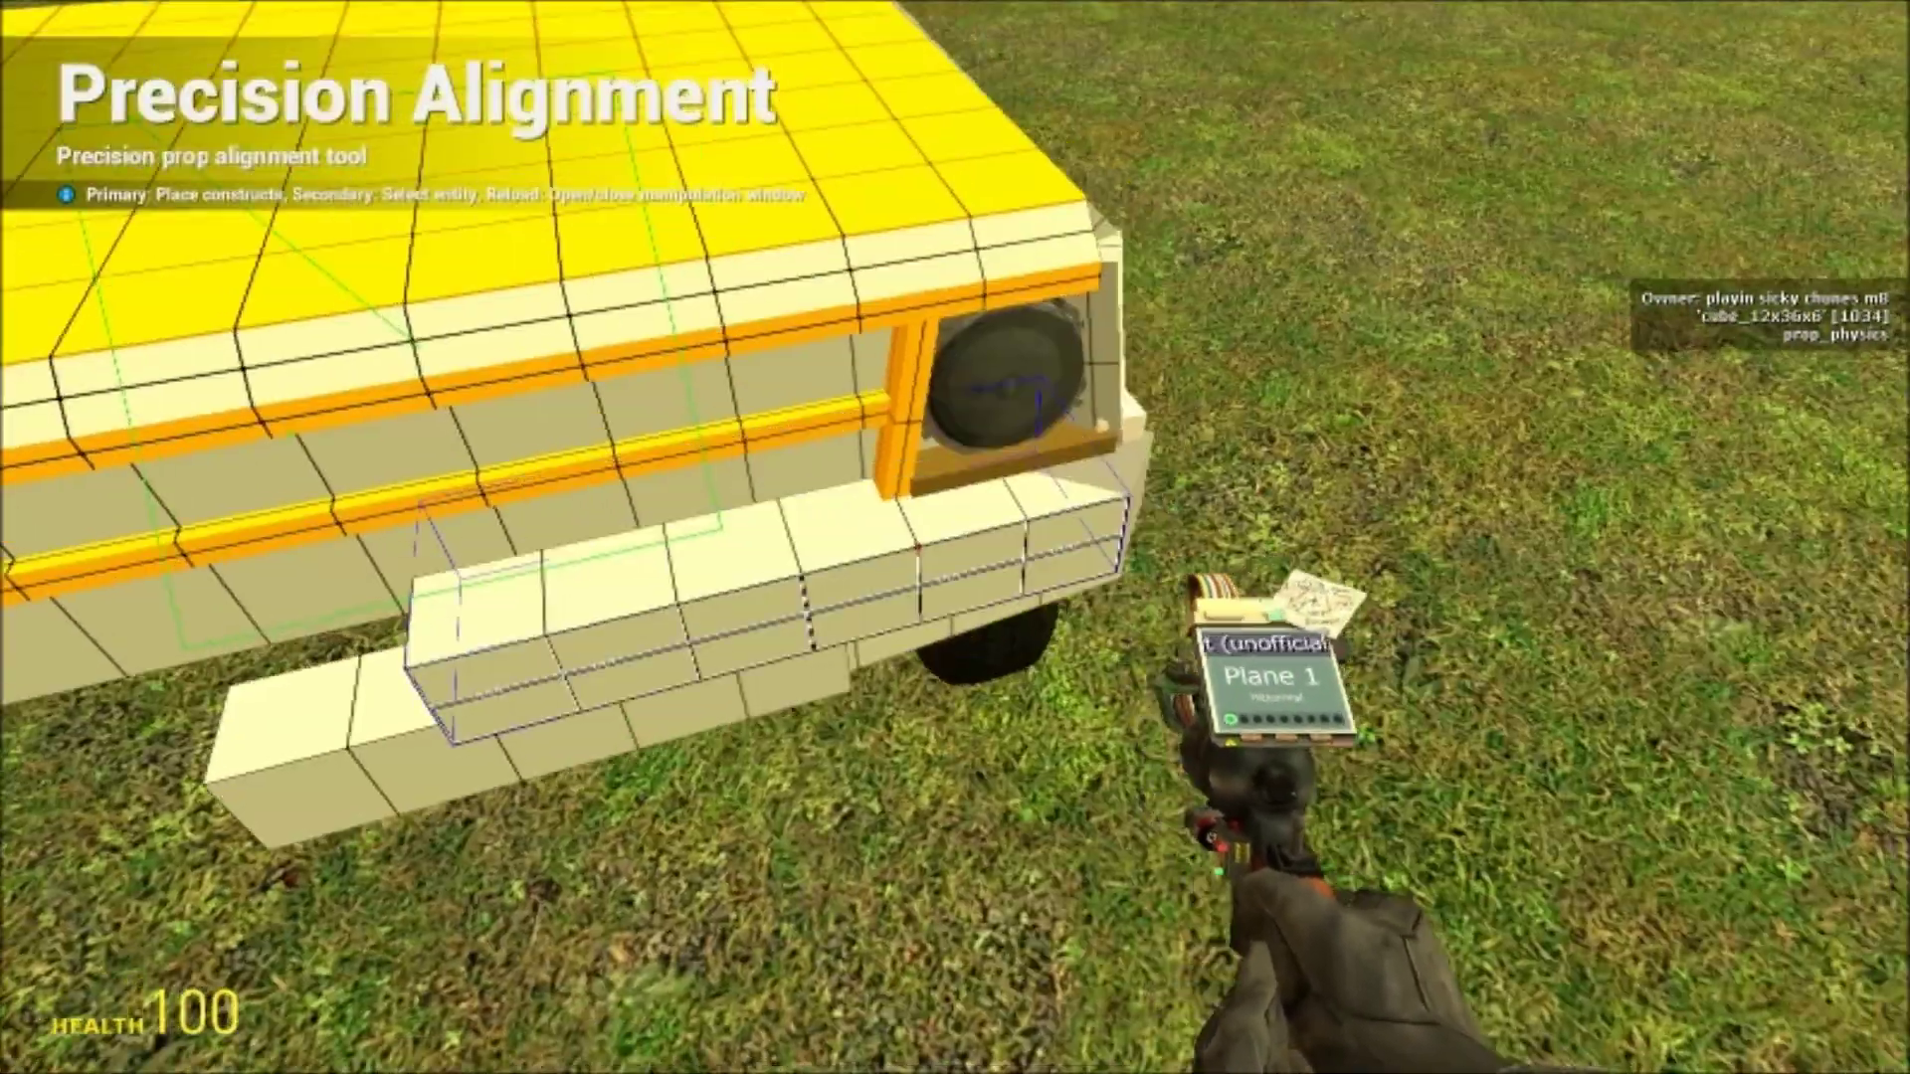
key(s)
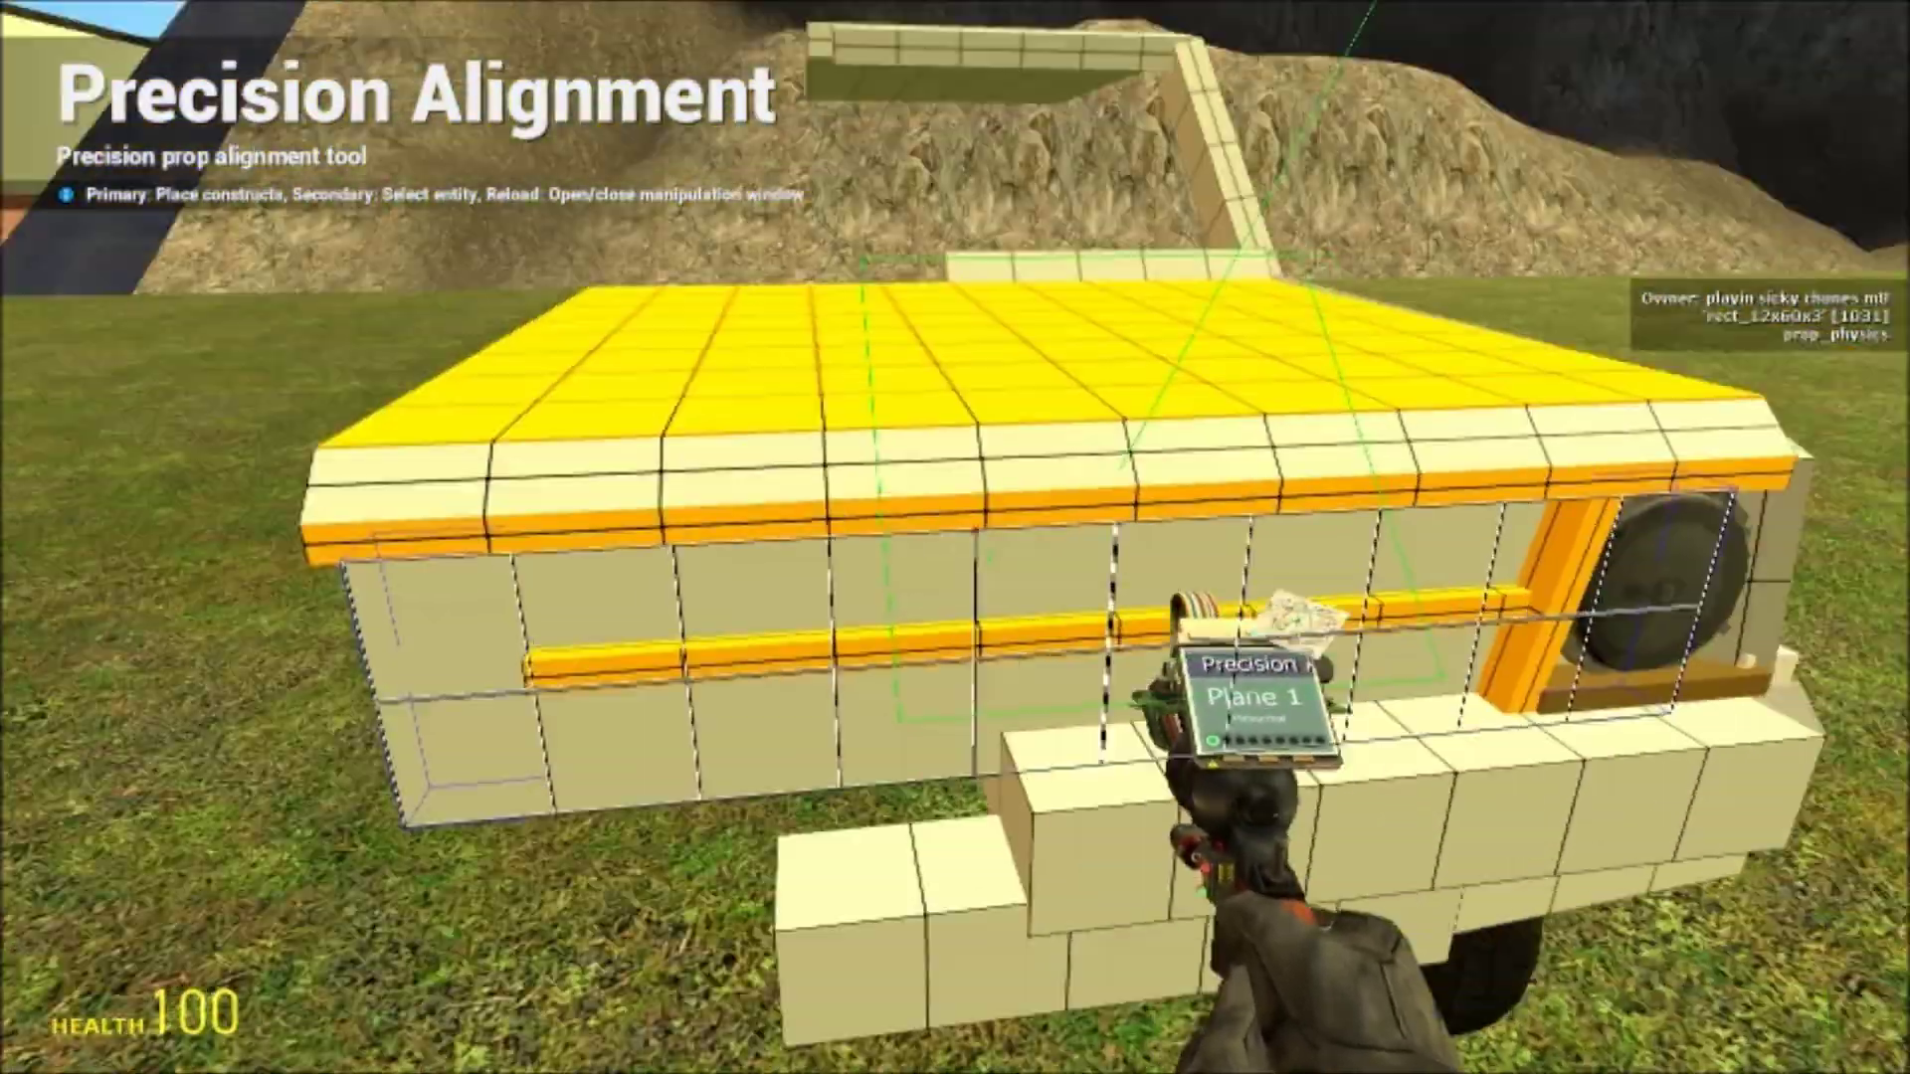
key(w)
key(s)
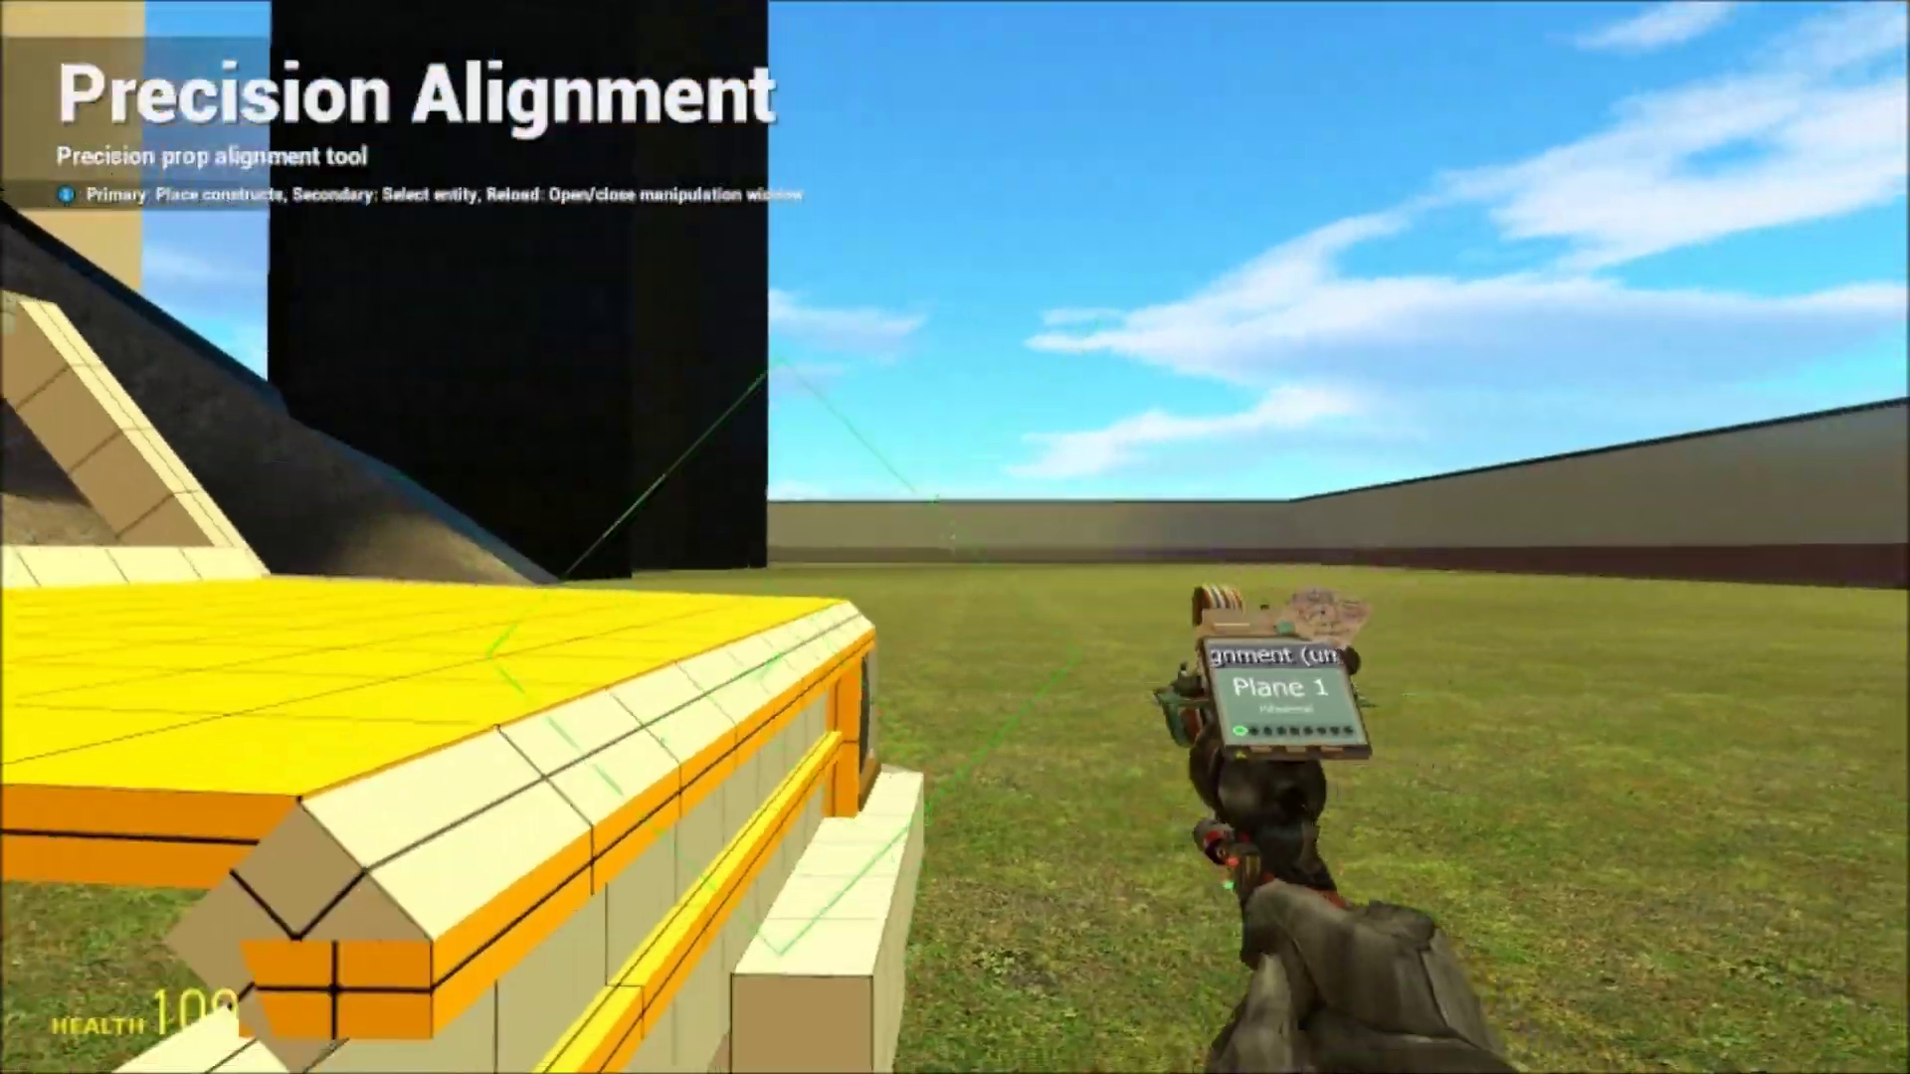
key(w)
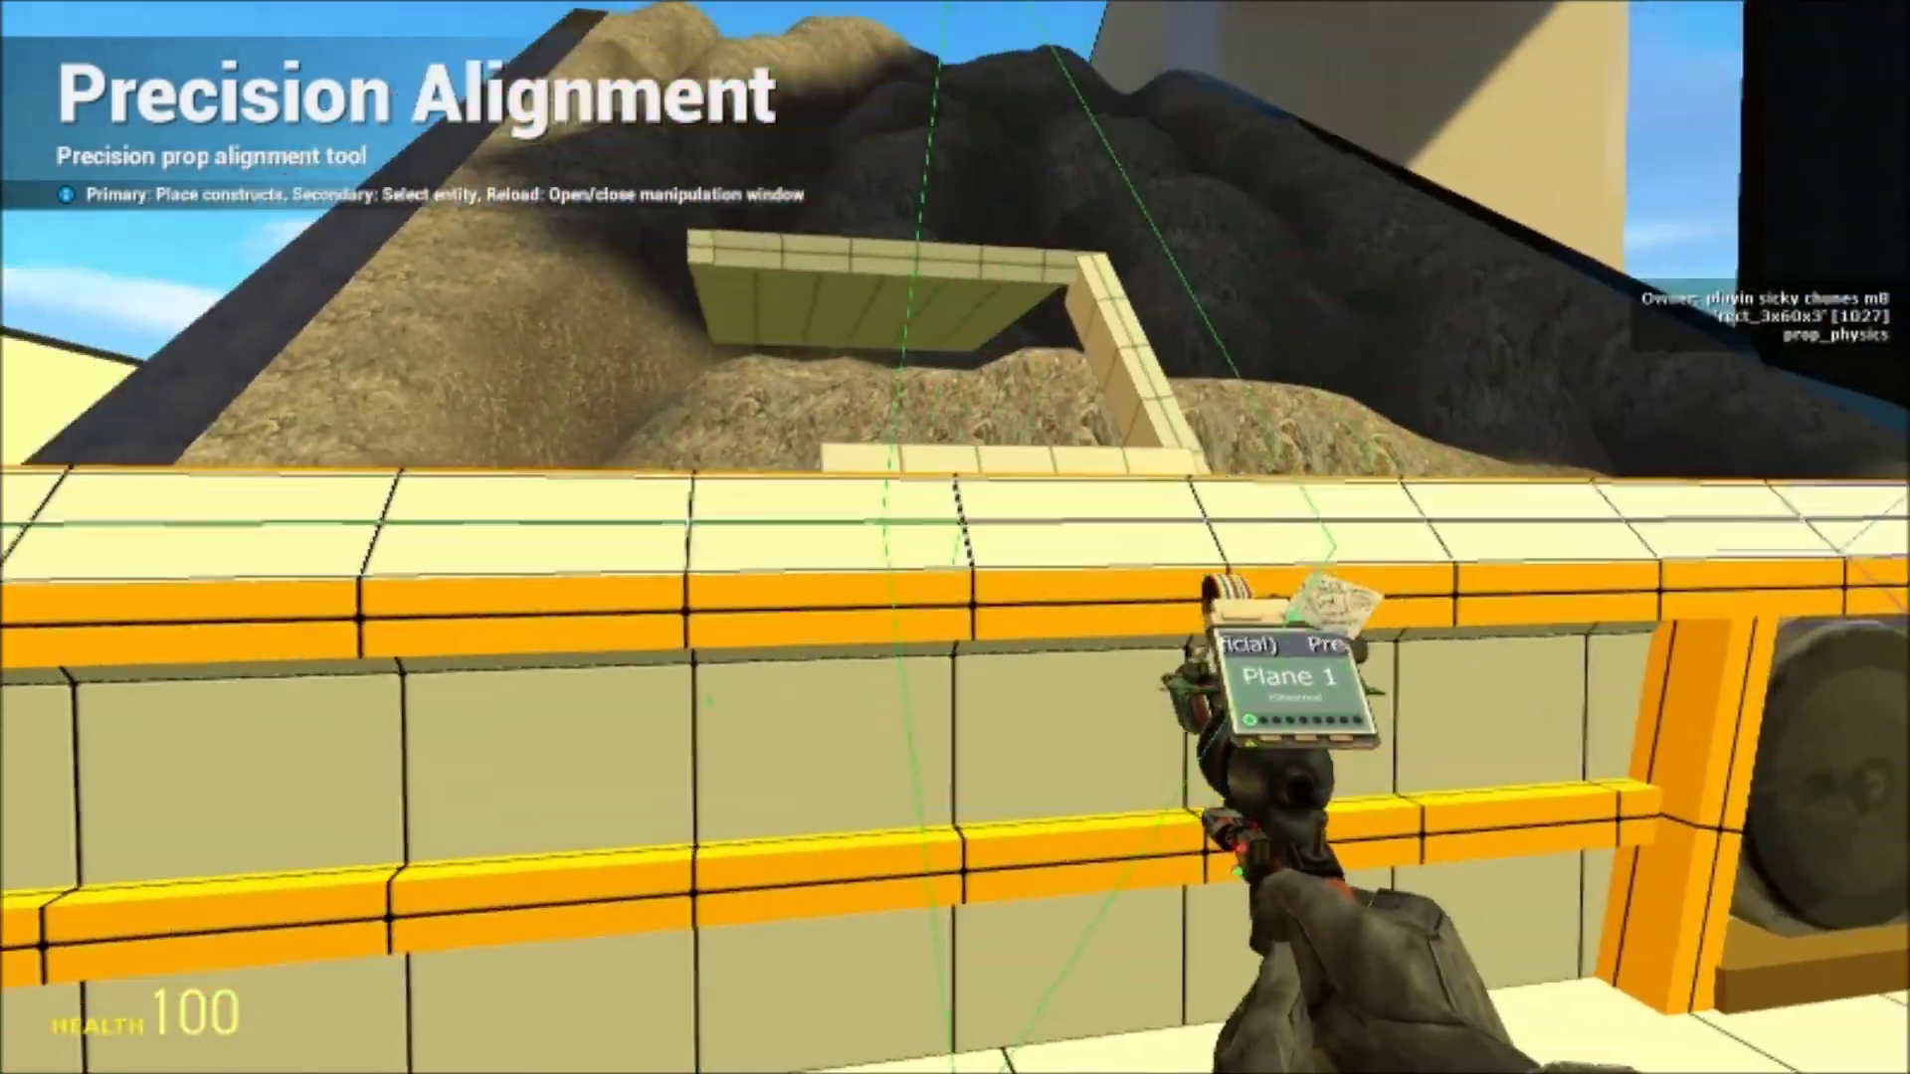
Inspect how Plane 1 sits across the front hood trim from the side and front of the vehicle
key(s)
key(w)
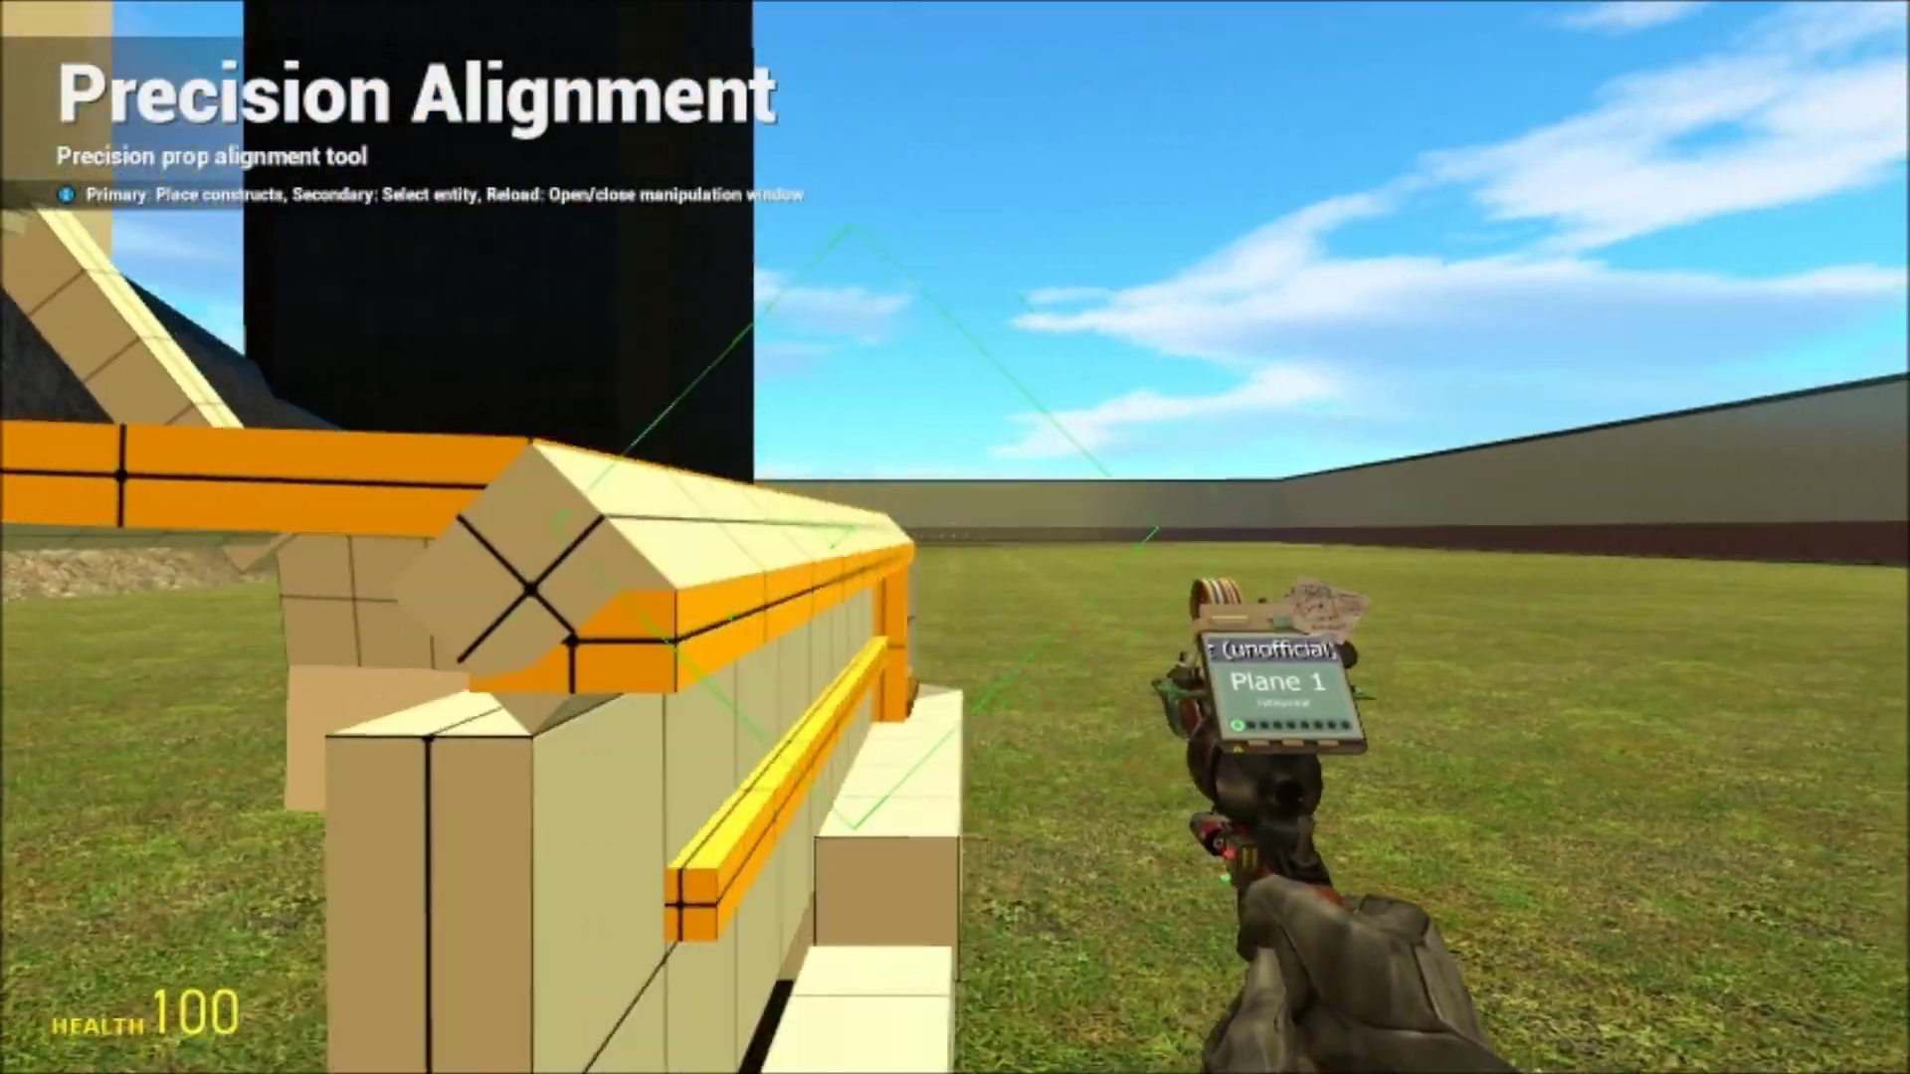
key(w)
key(s)
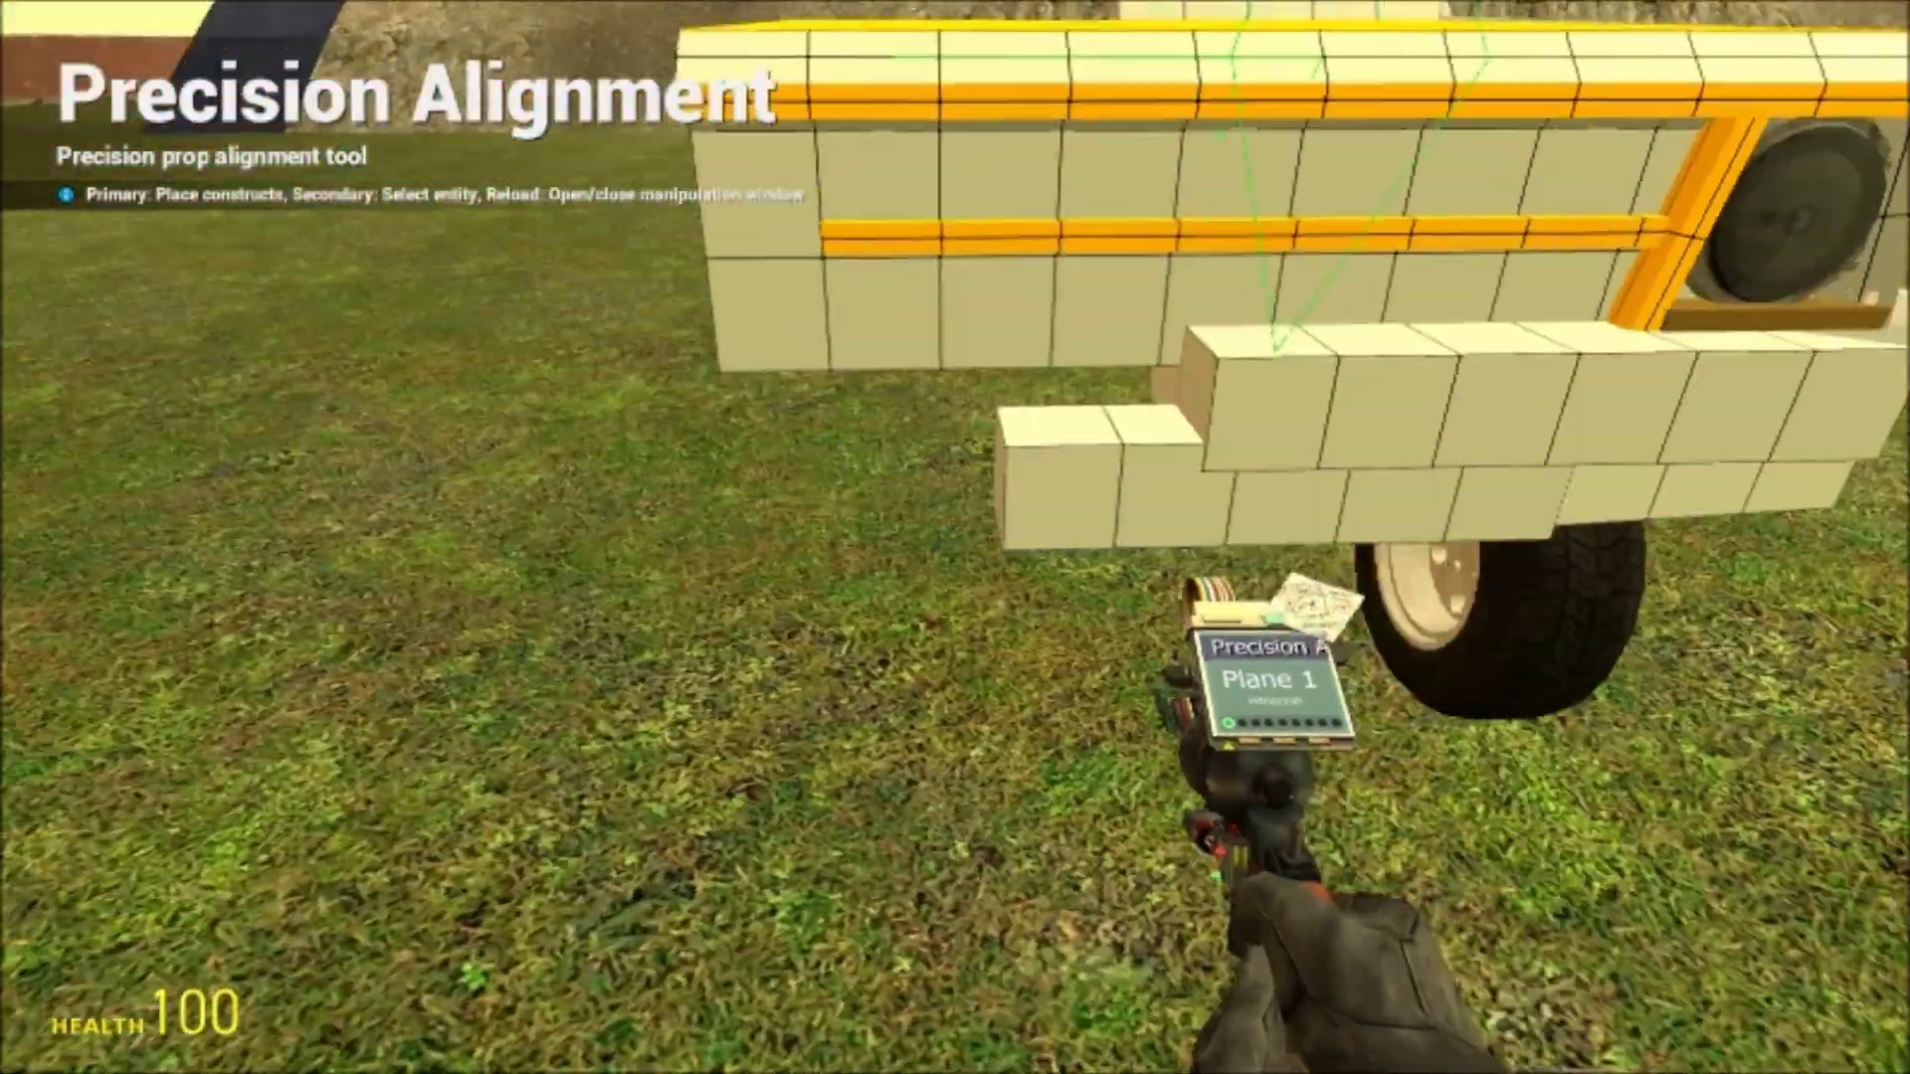
key(w)
right_click(955, 538)
key(s)
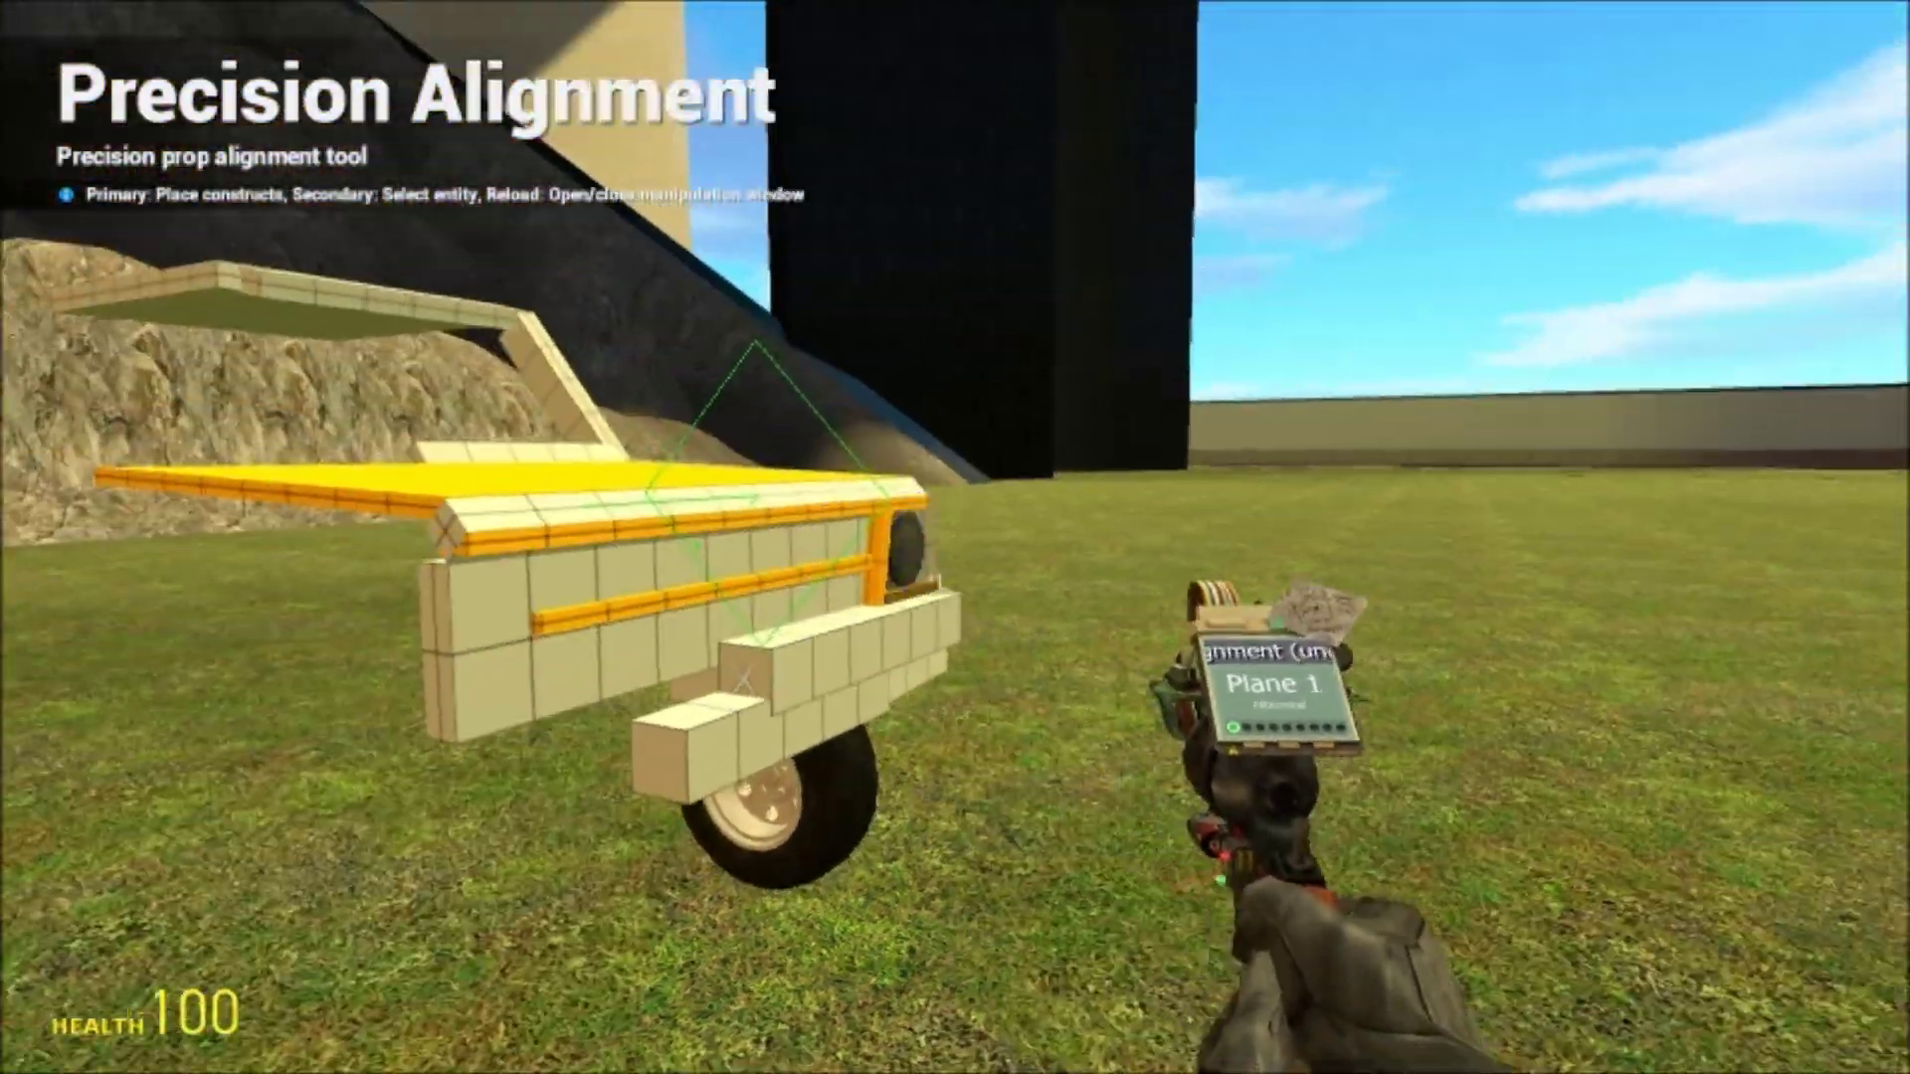
Mirror a copy of the upper front bumper block (cube_12x36x6) across Plane 1 with the Mirror Across Plane rotation function
key(w)
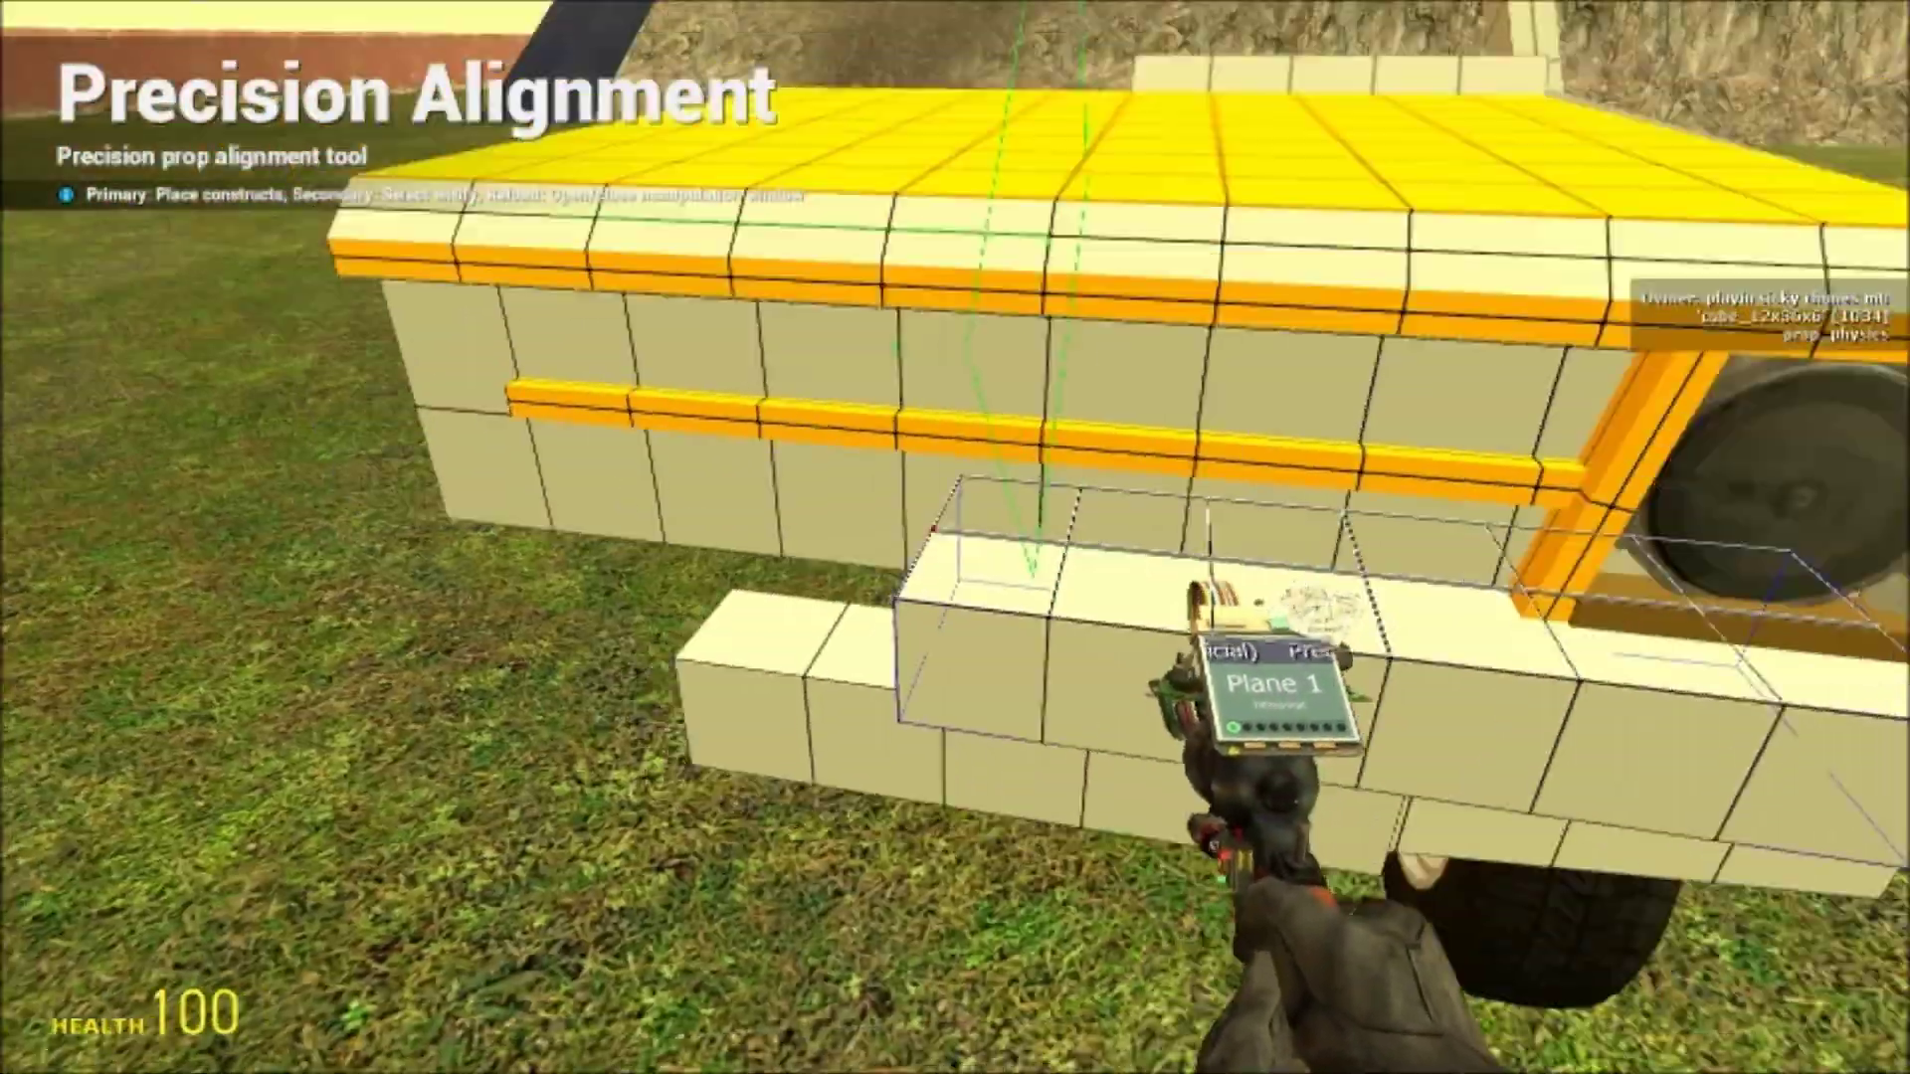
key(s)
key(w)
key(w)
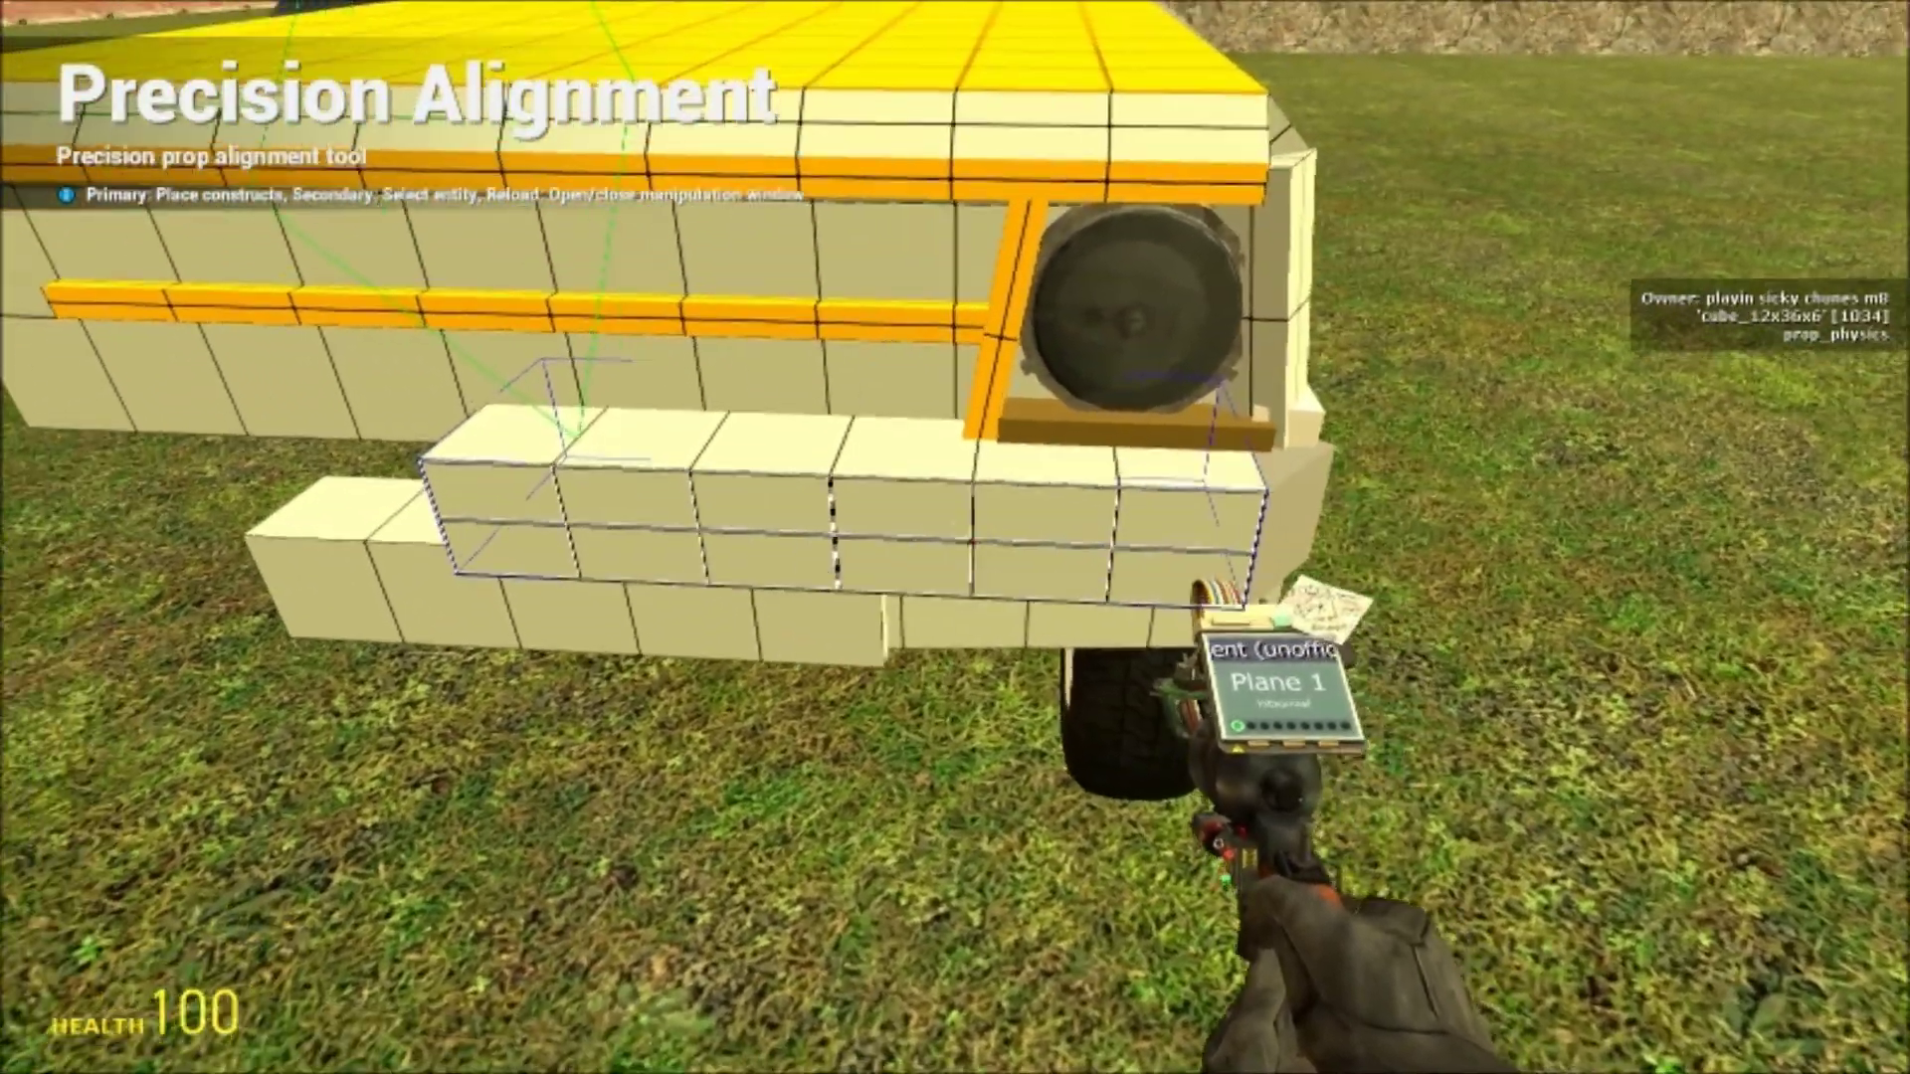
right_click(956, 537)
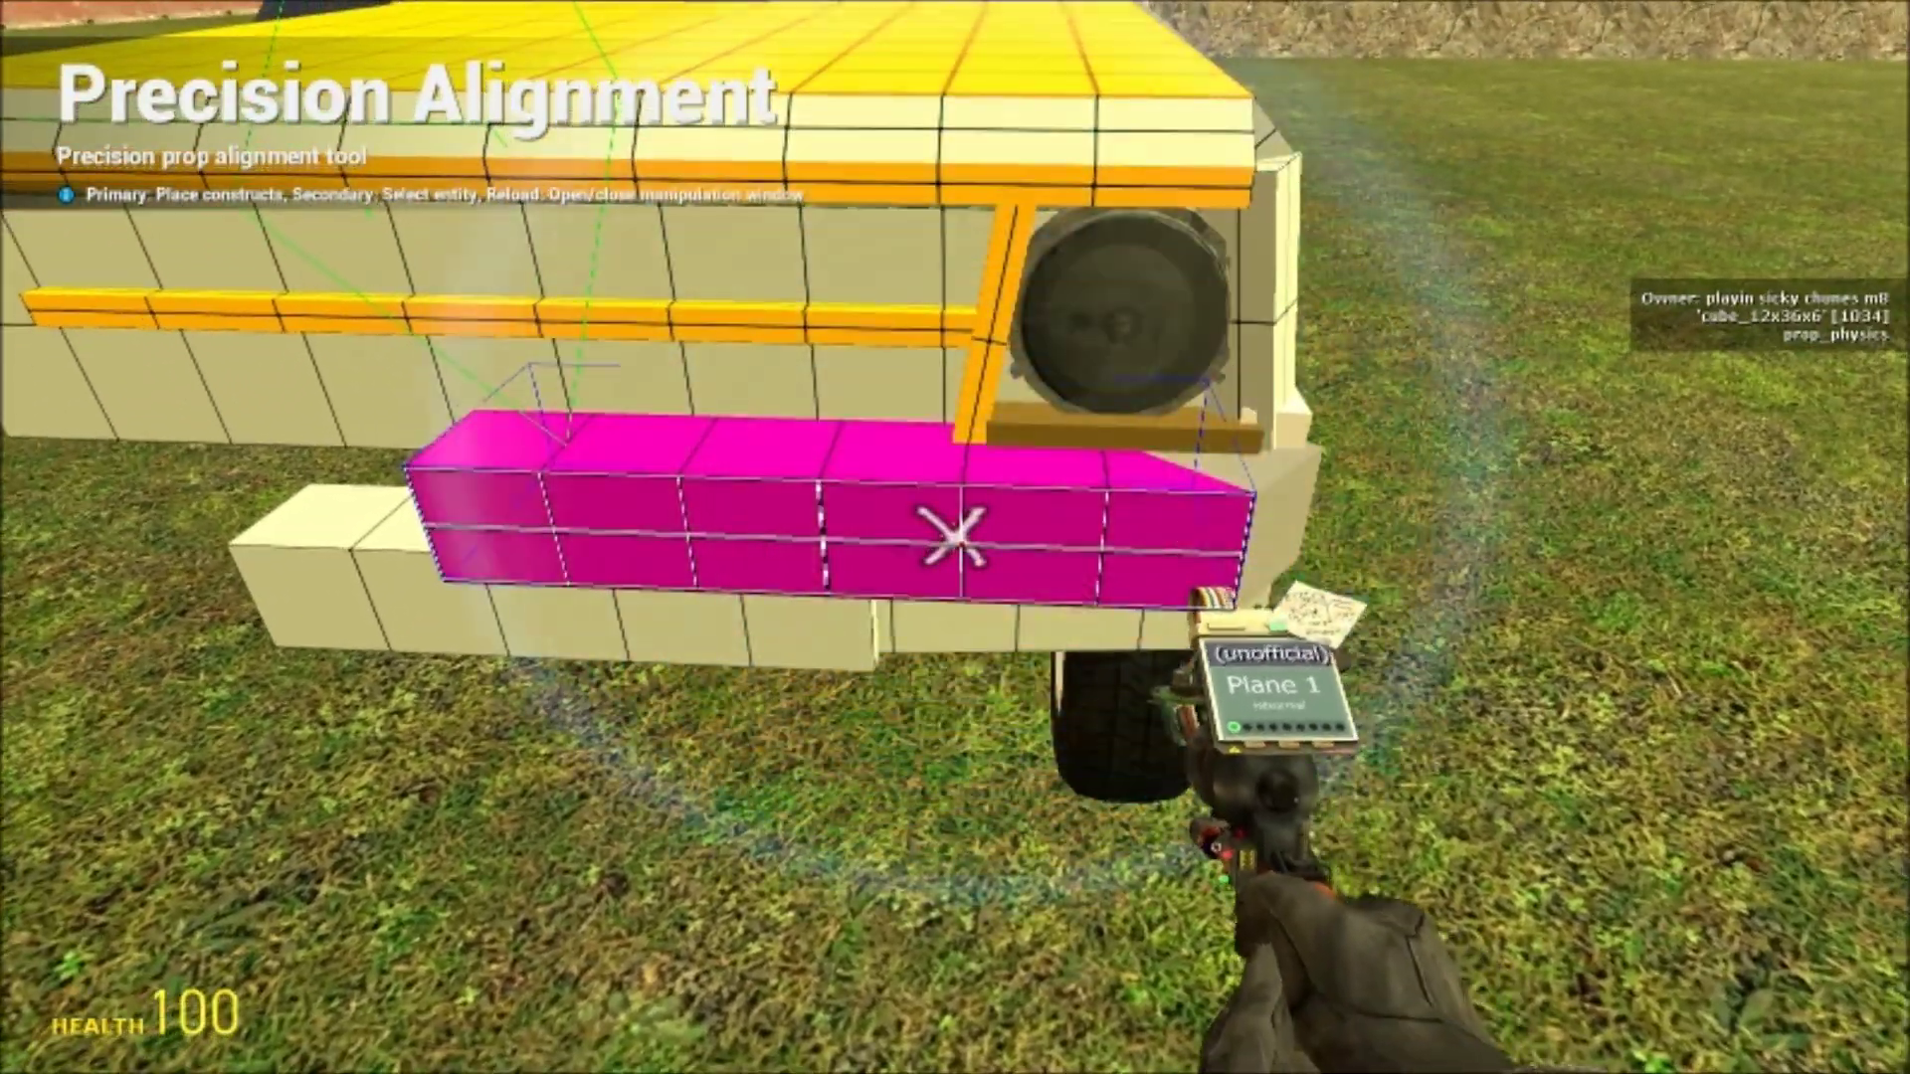
key(s)
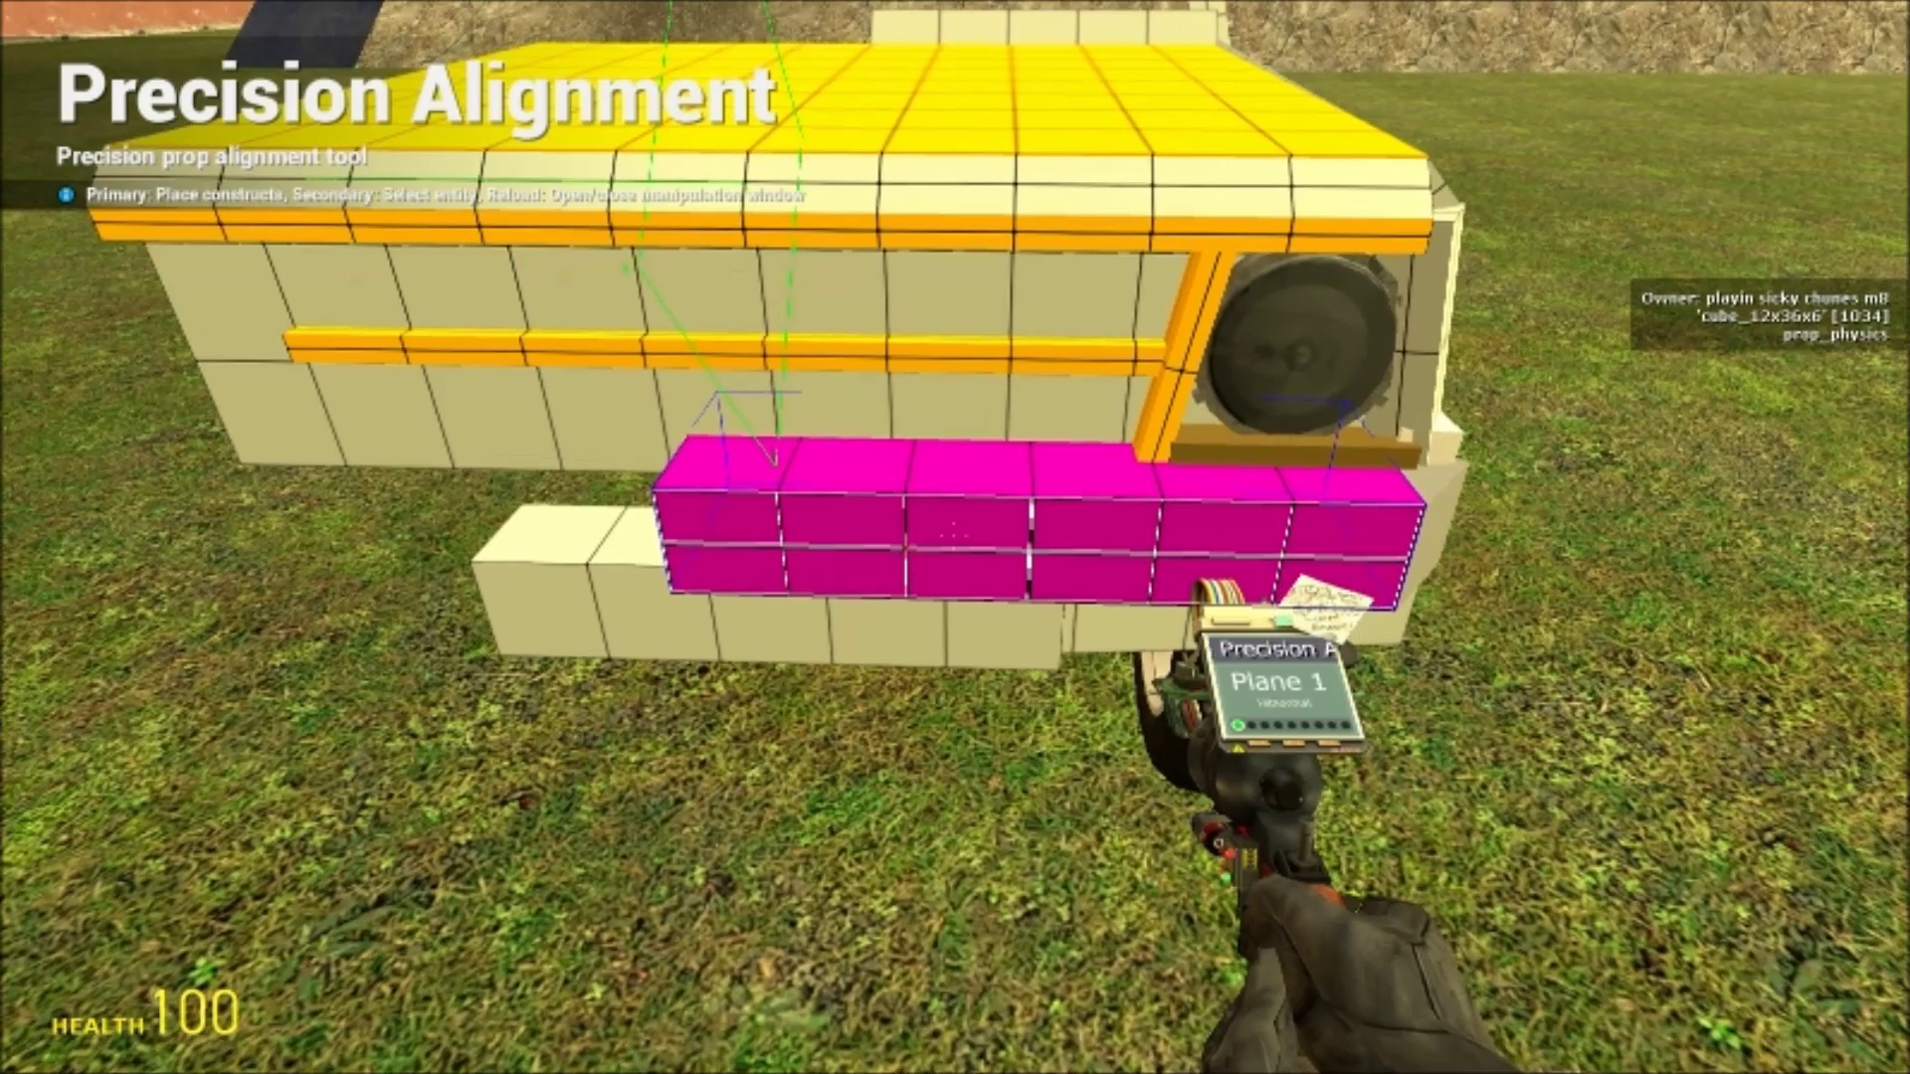
key(r)
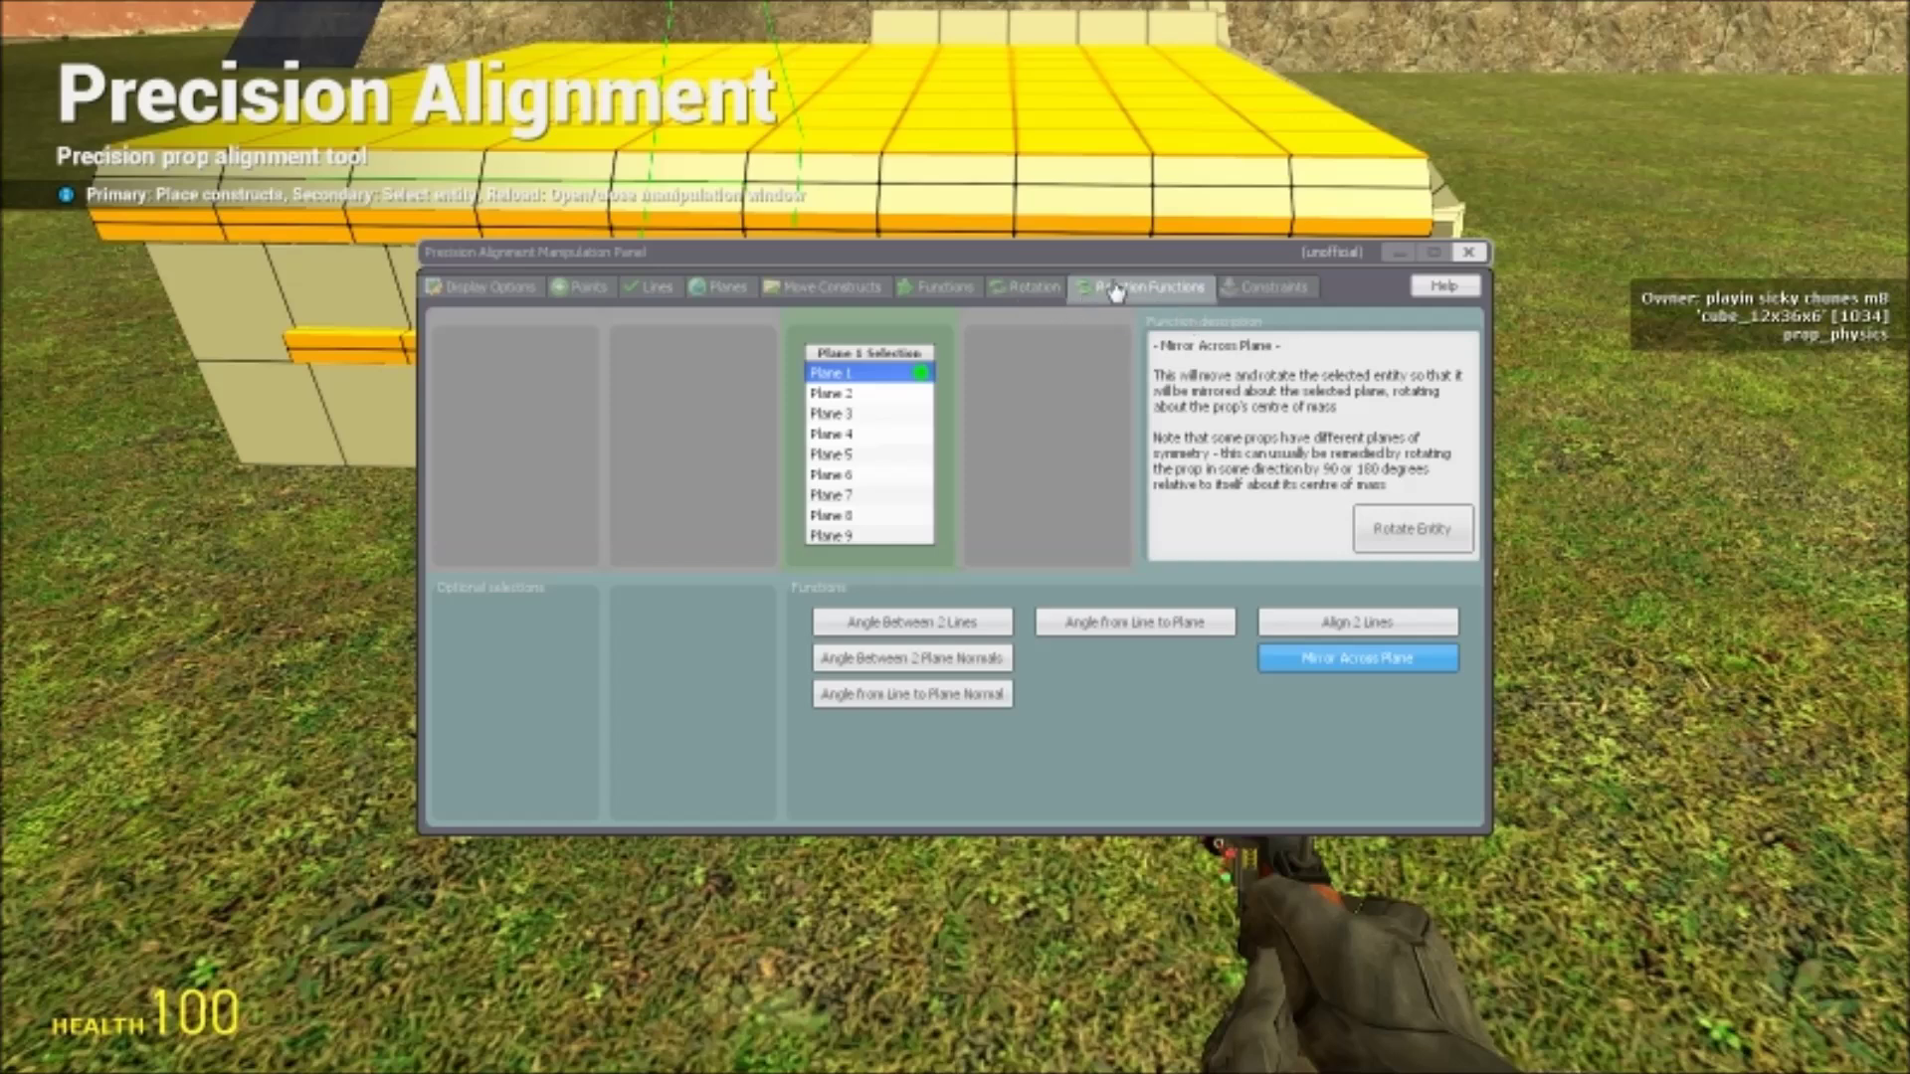
click(1017, 293)
click(1160, 288)
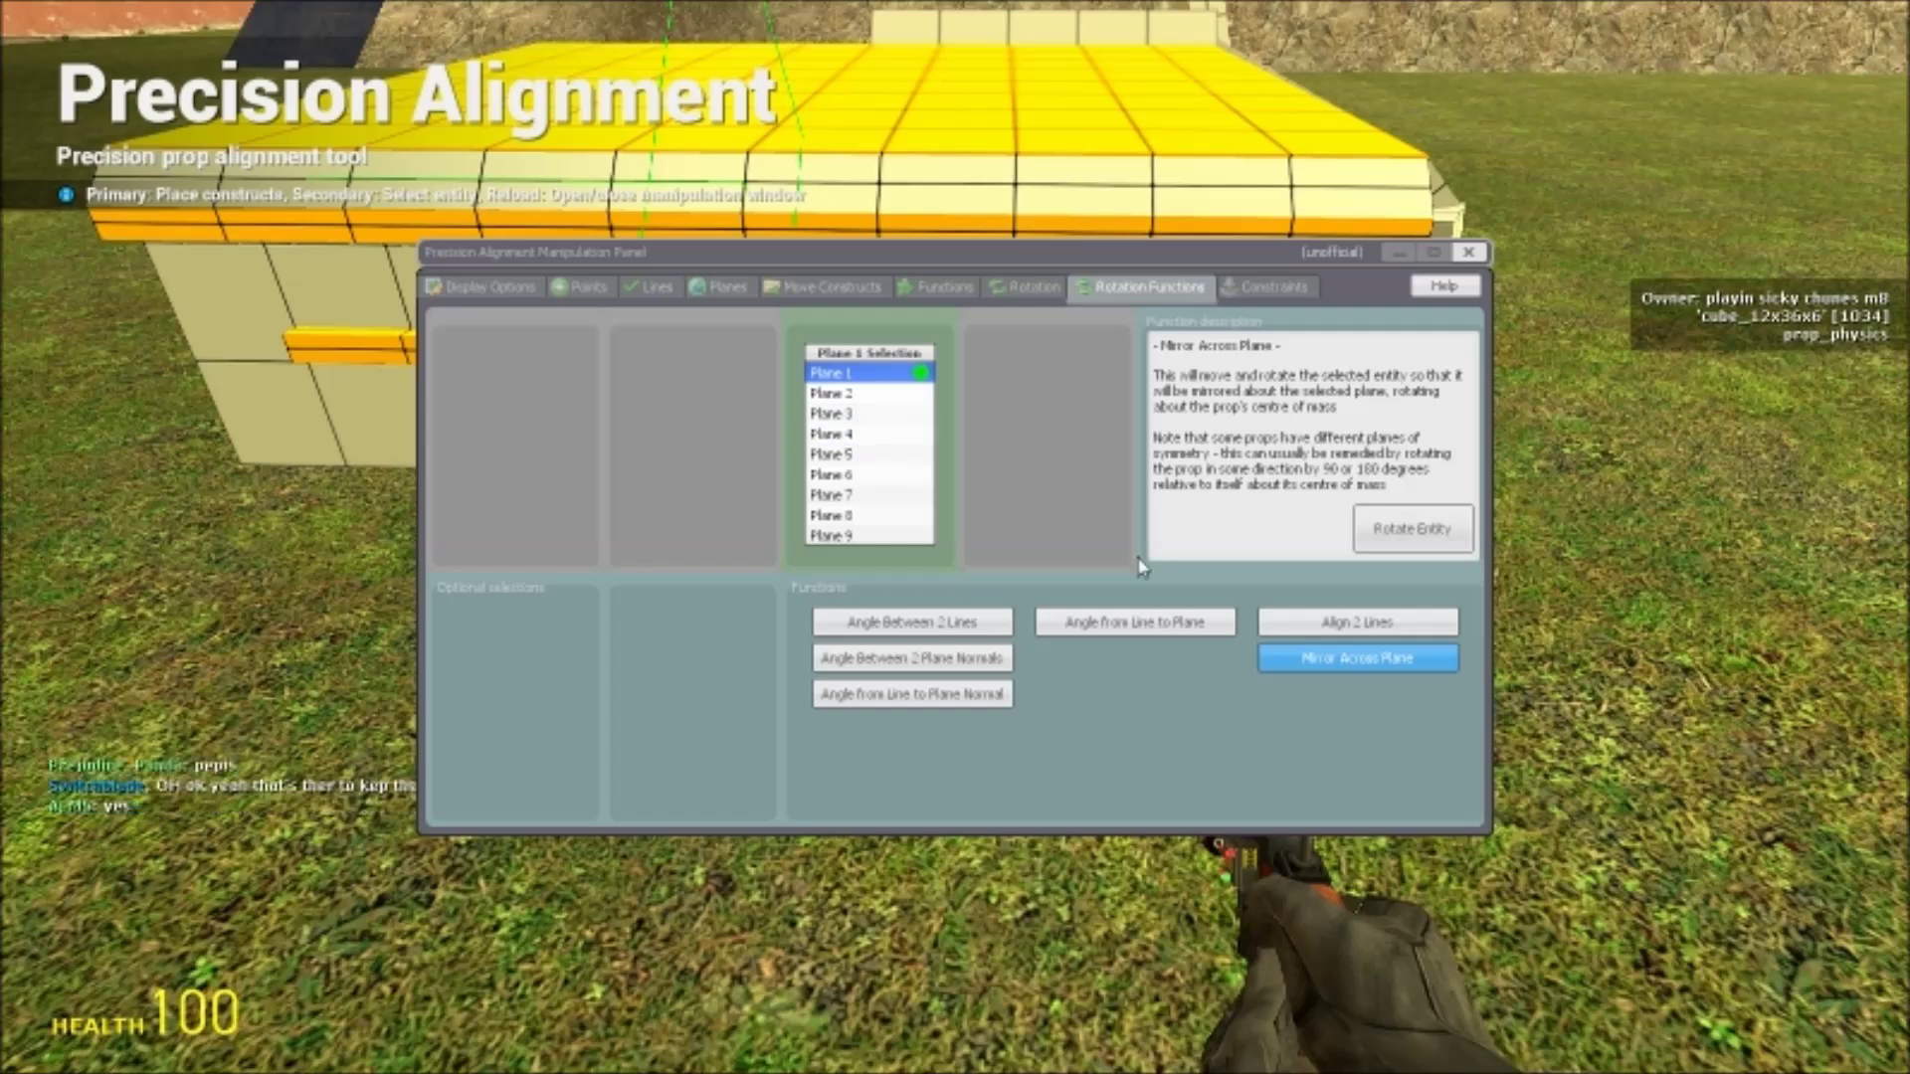
click(1403, 537)
click(1469, 255)
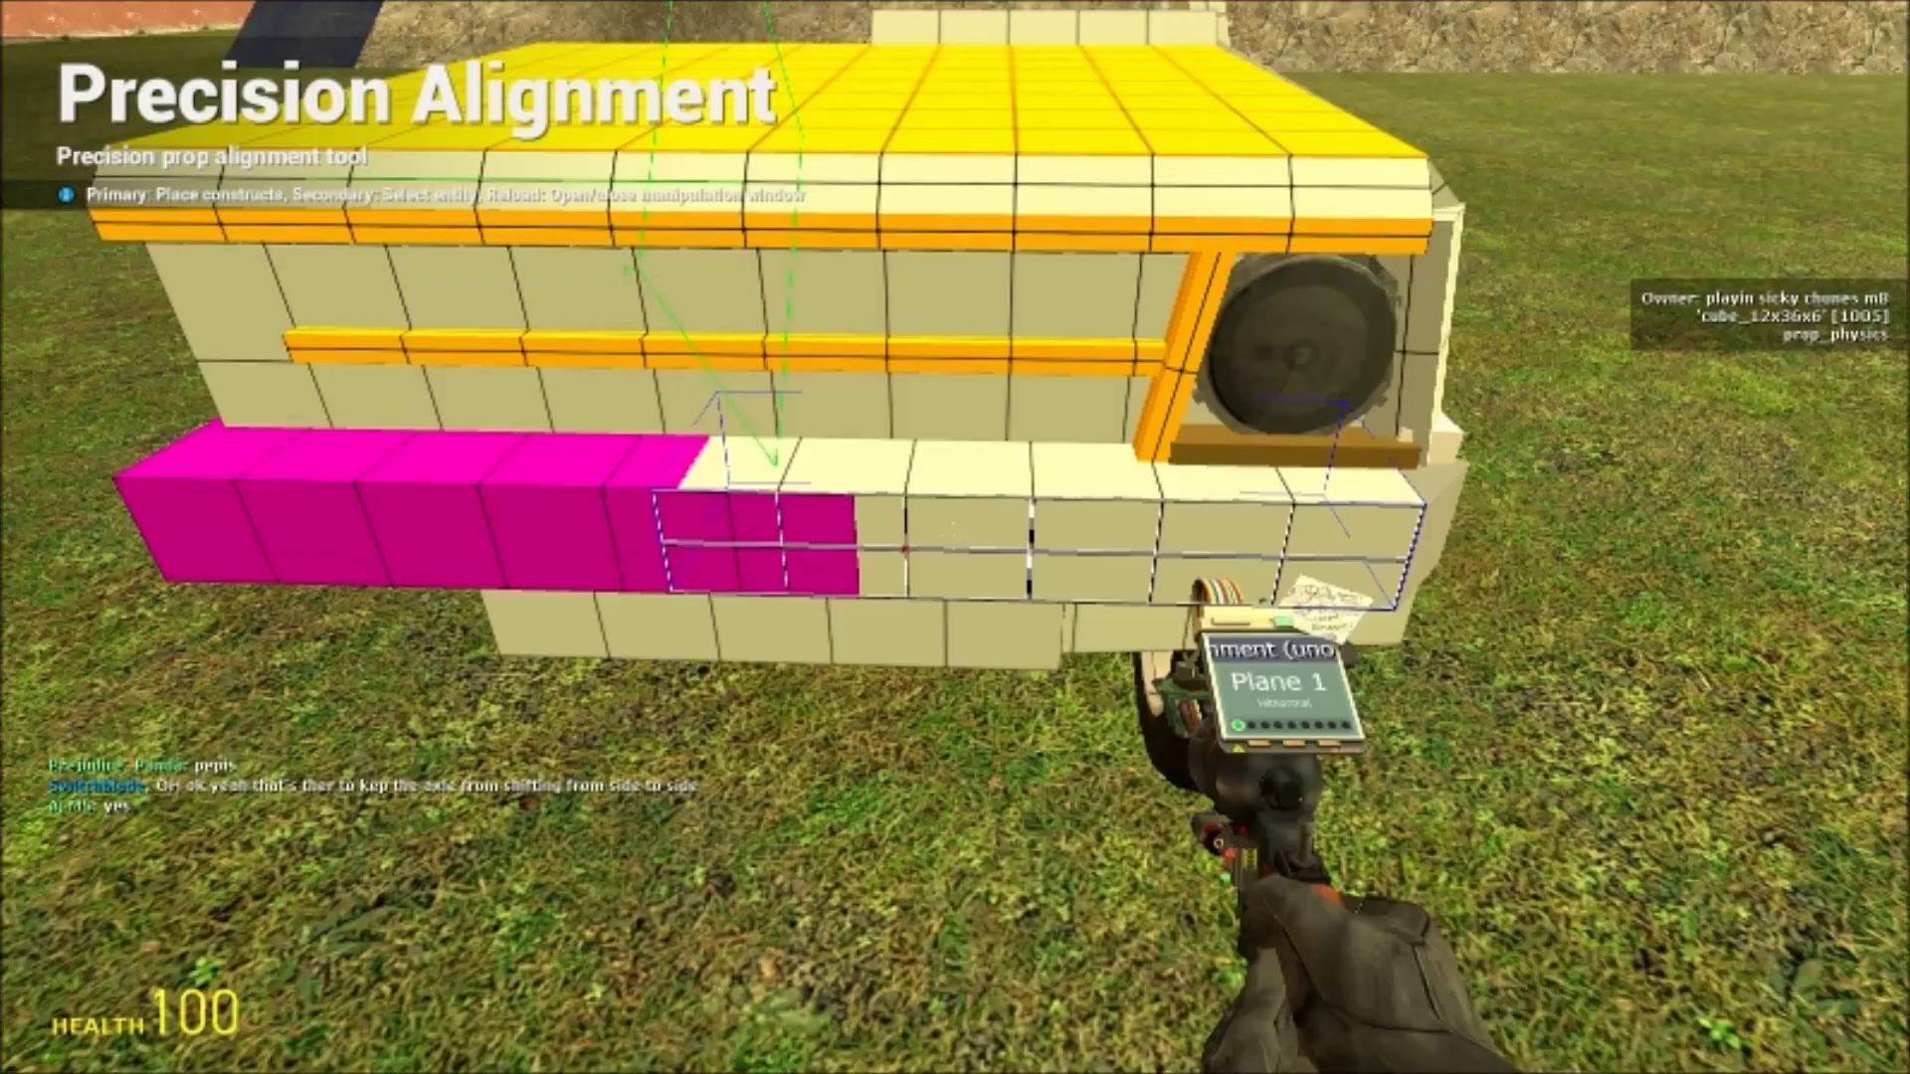
Inspect the mirrored bumper block against the original from close up and from farther in front of the vehicle
key(s)
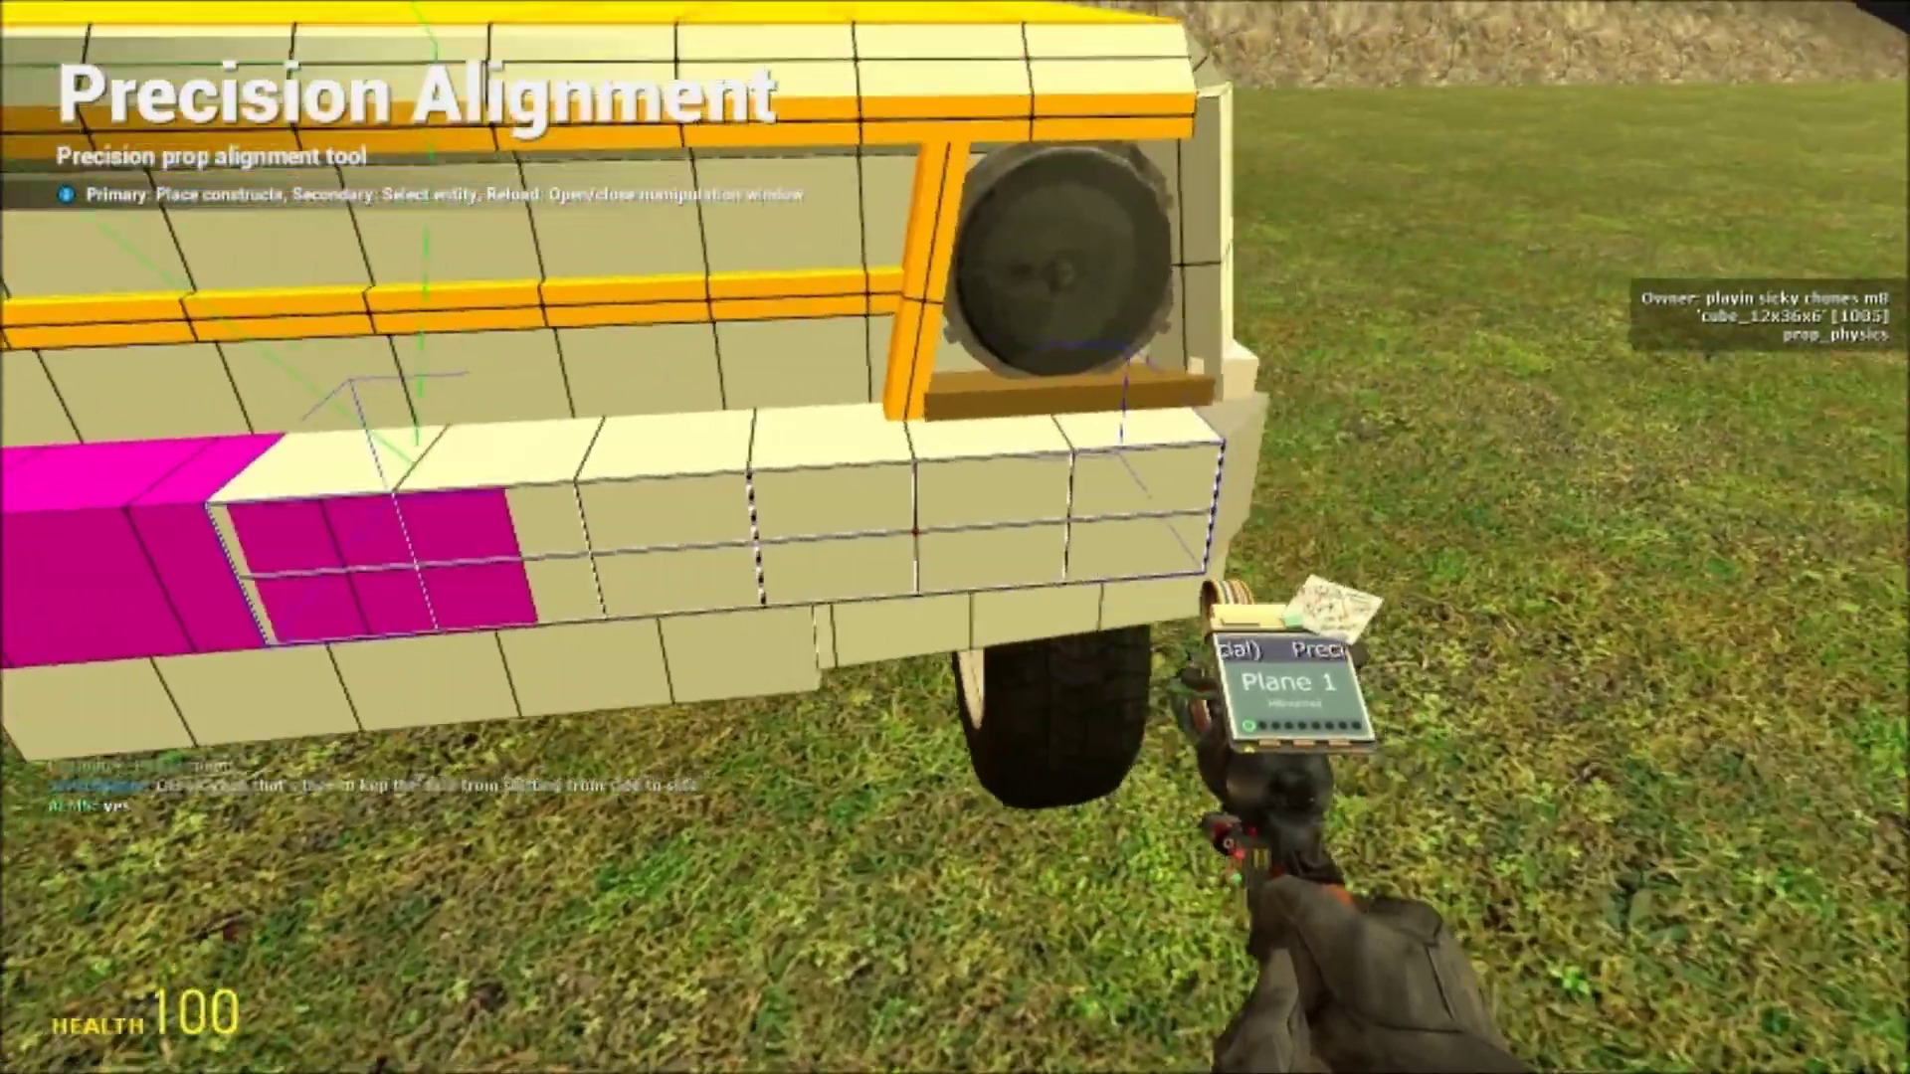
key(w)
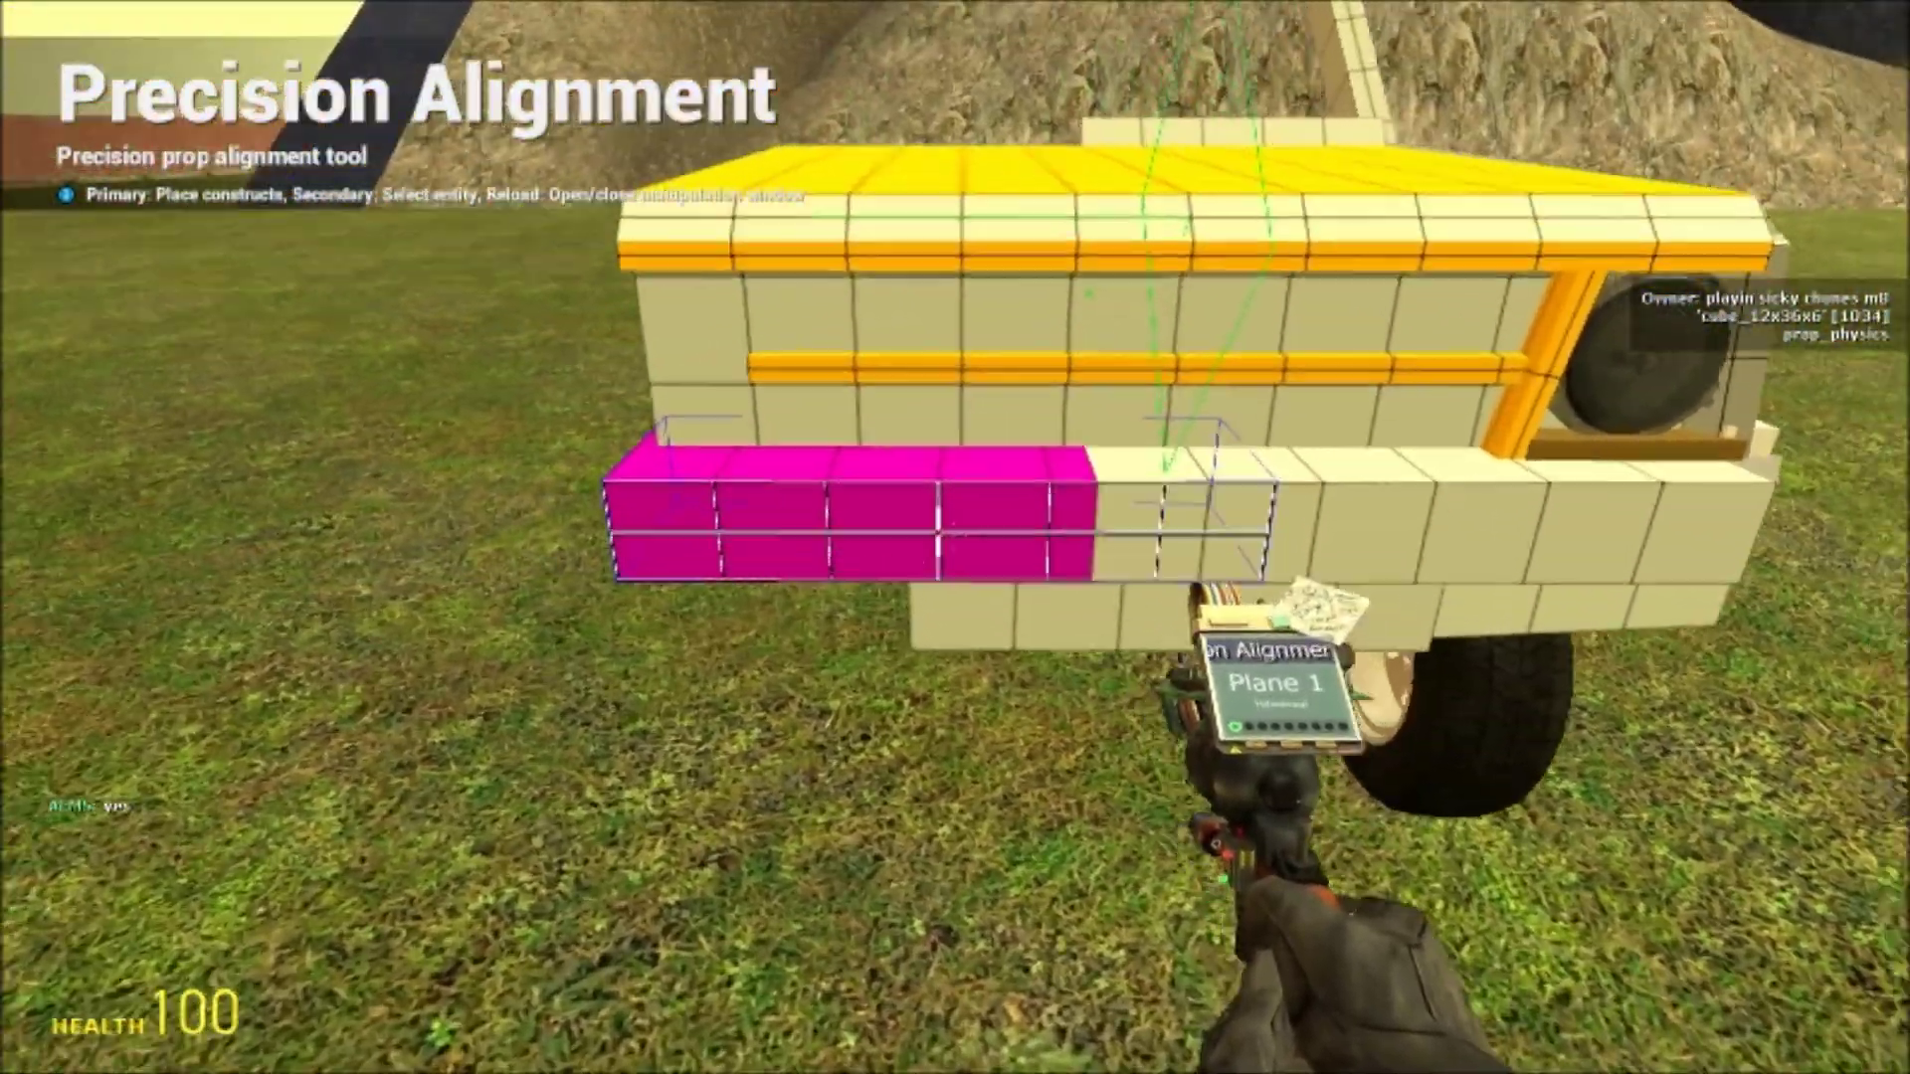
key(s)
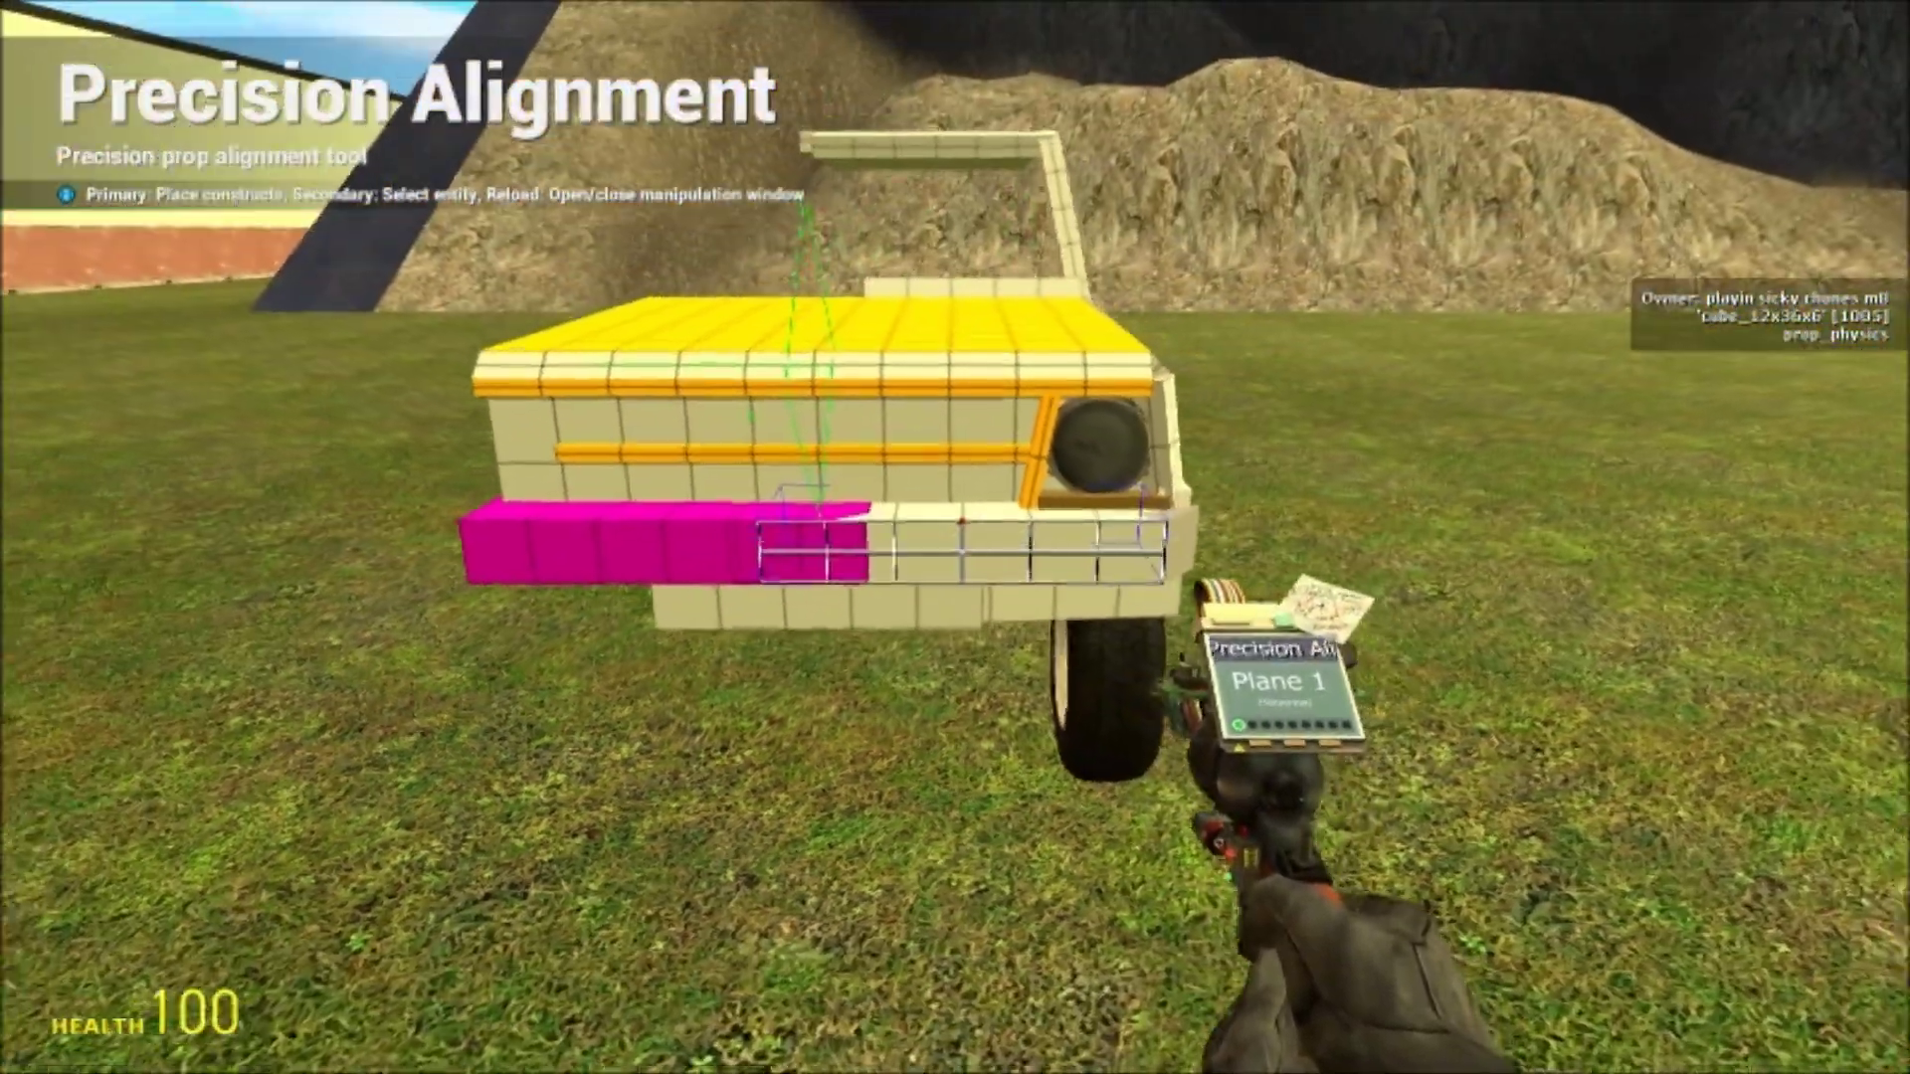
key(w)
key(s)
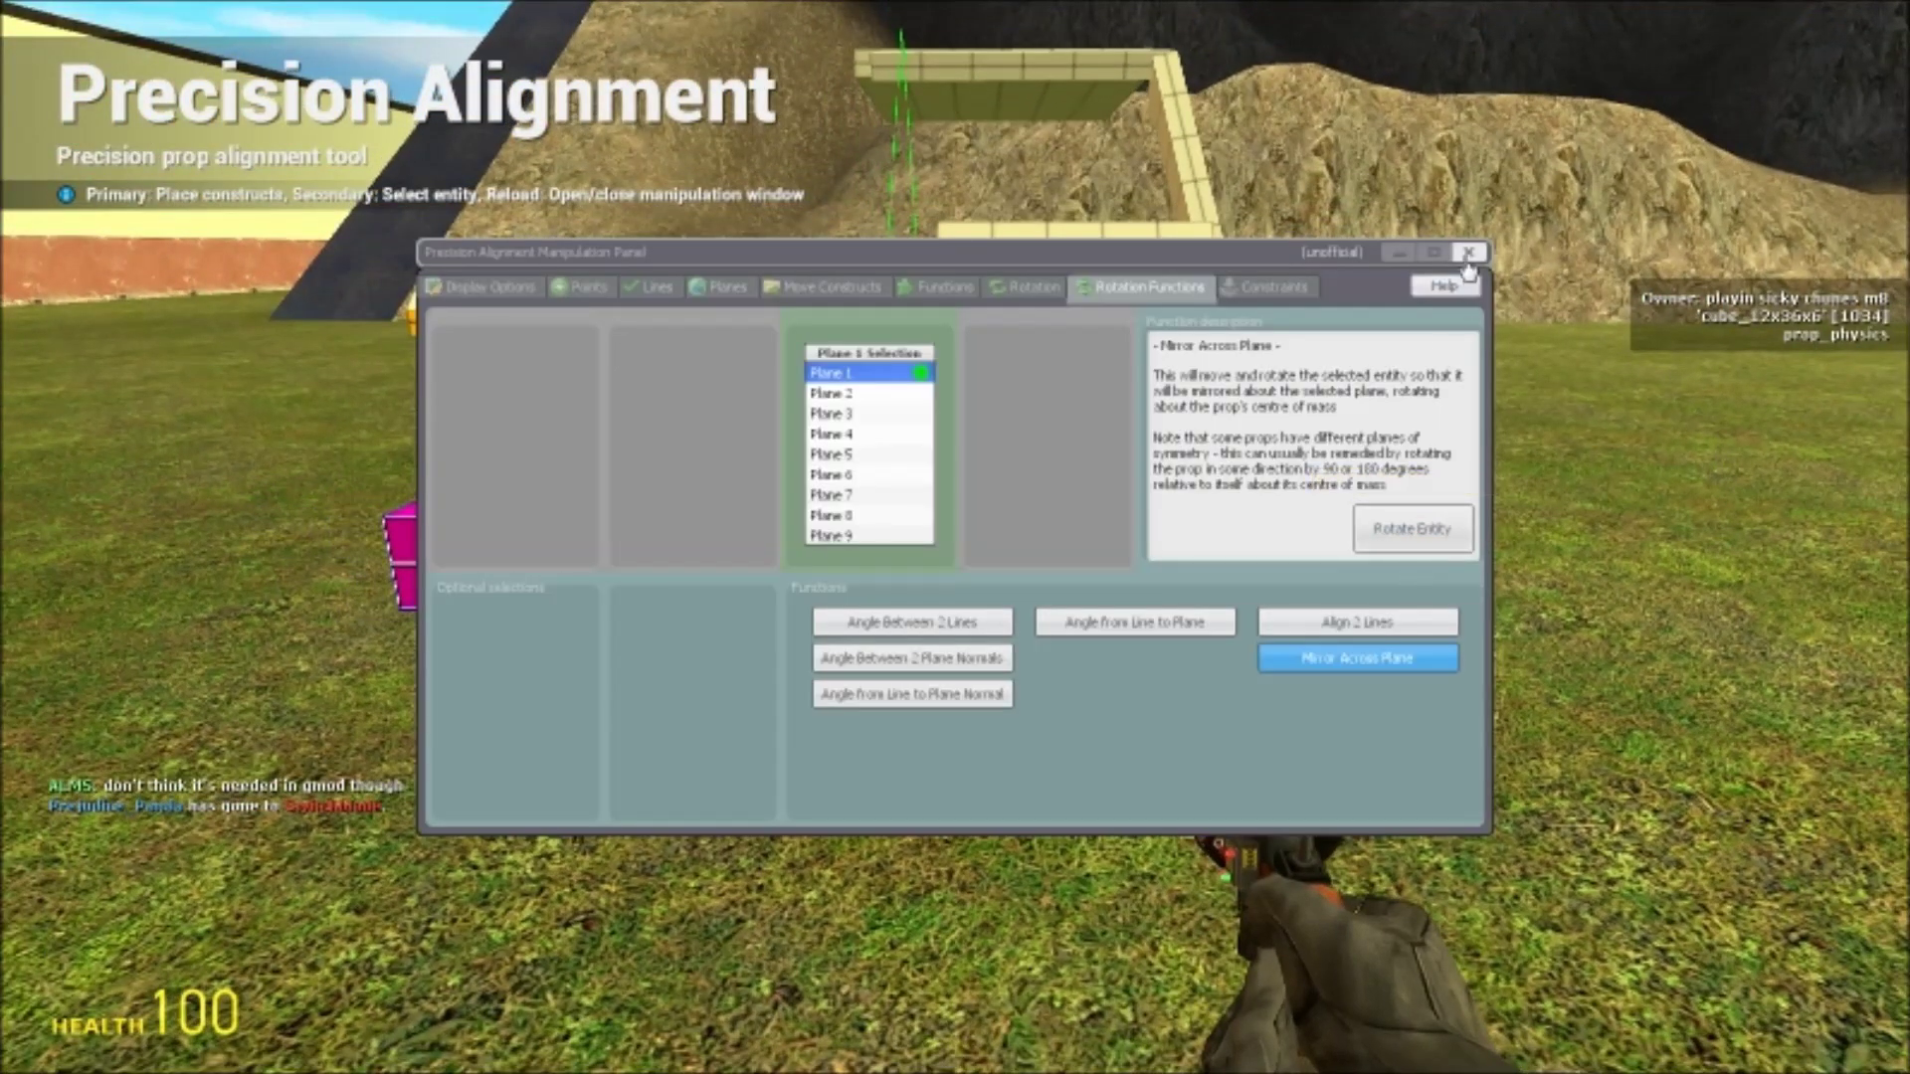
Mirror copies of the upright corner piece (rect_3x12x3) beside the headlight and the headlight itself across Plane 1
key(w)
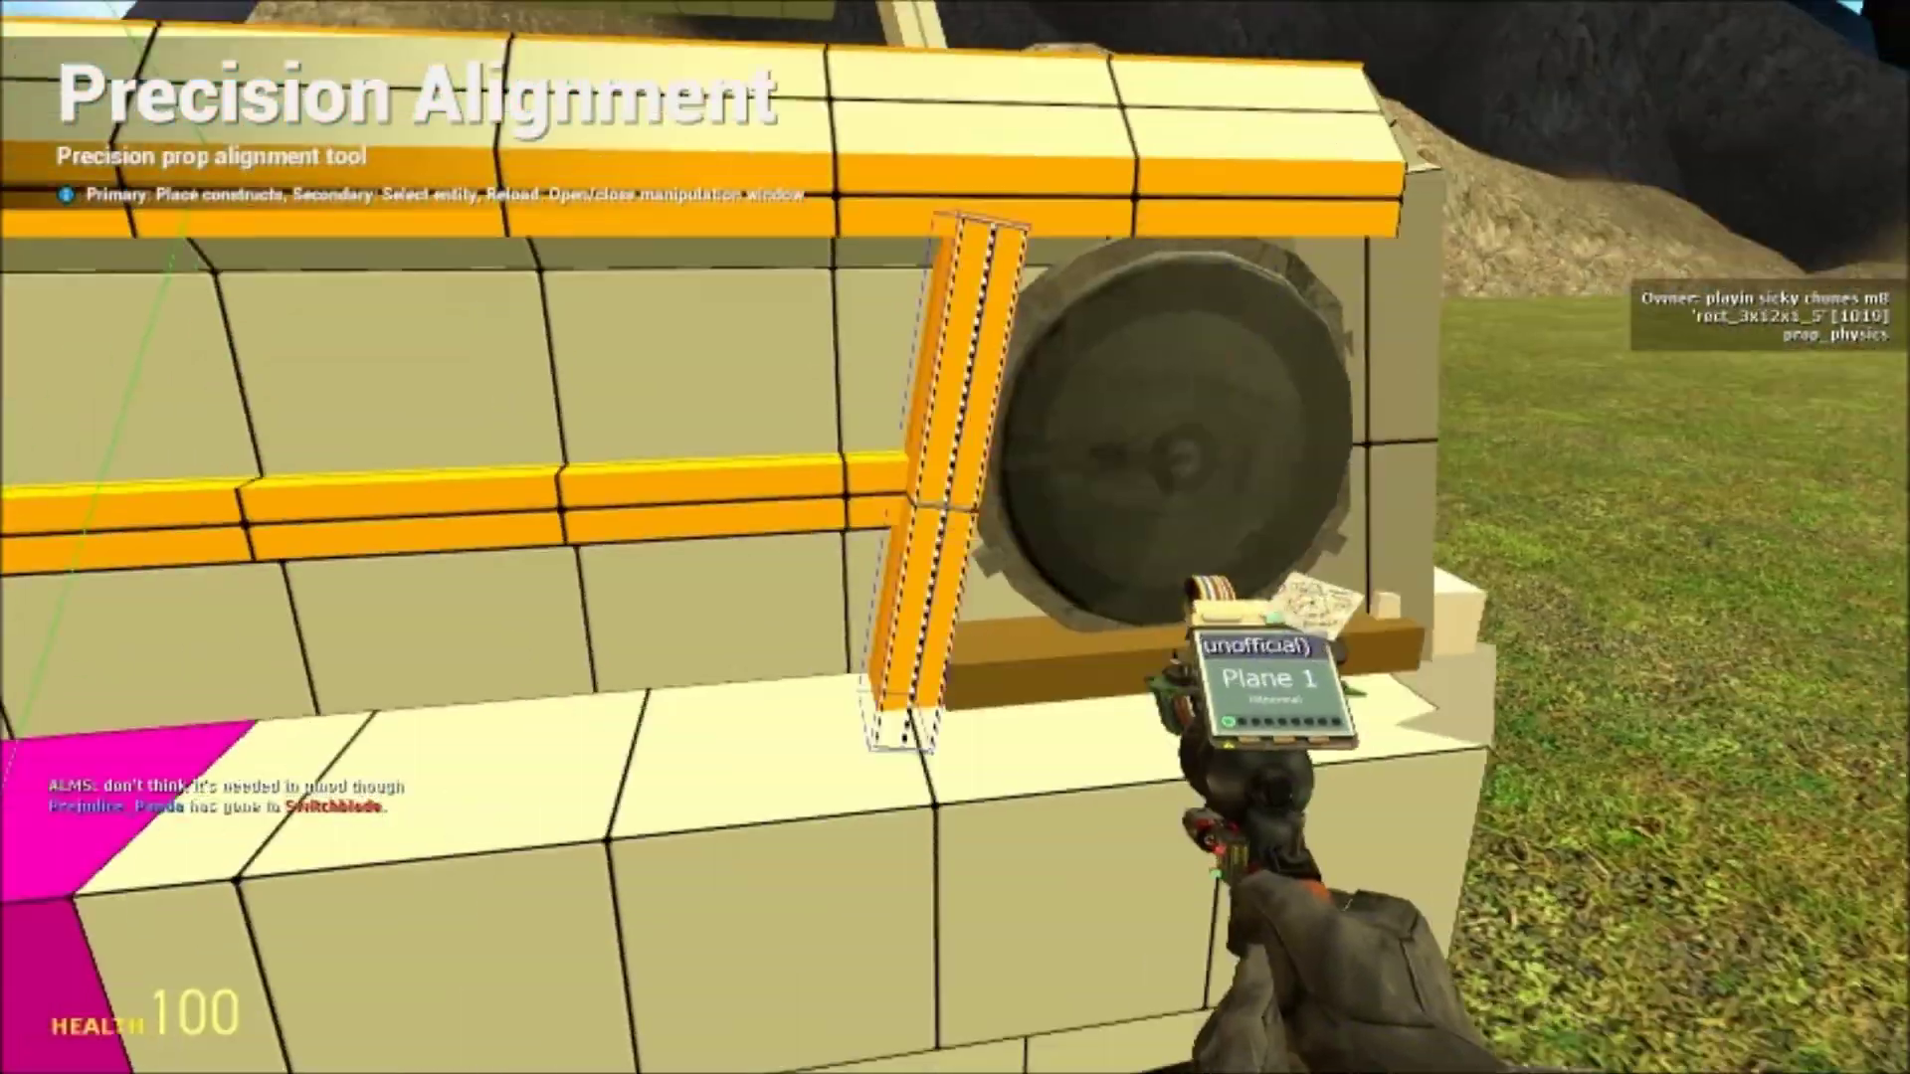
key(d)
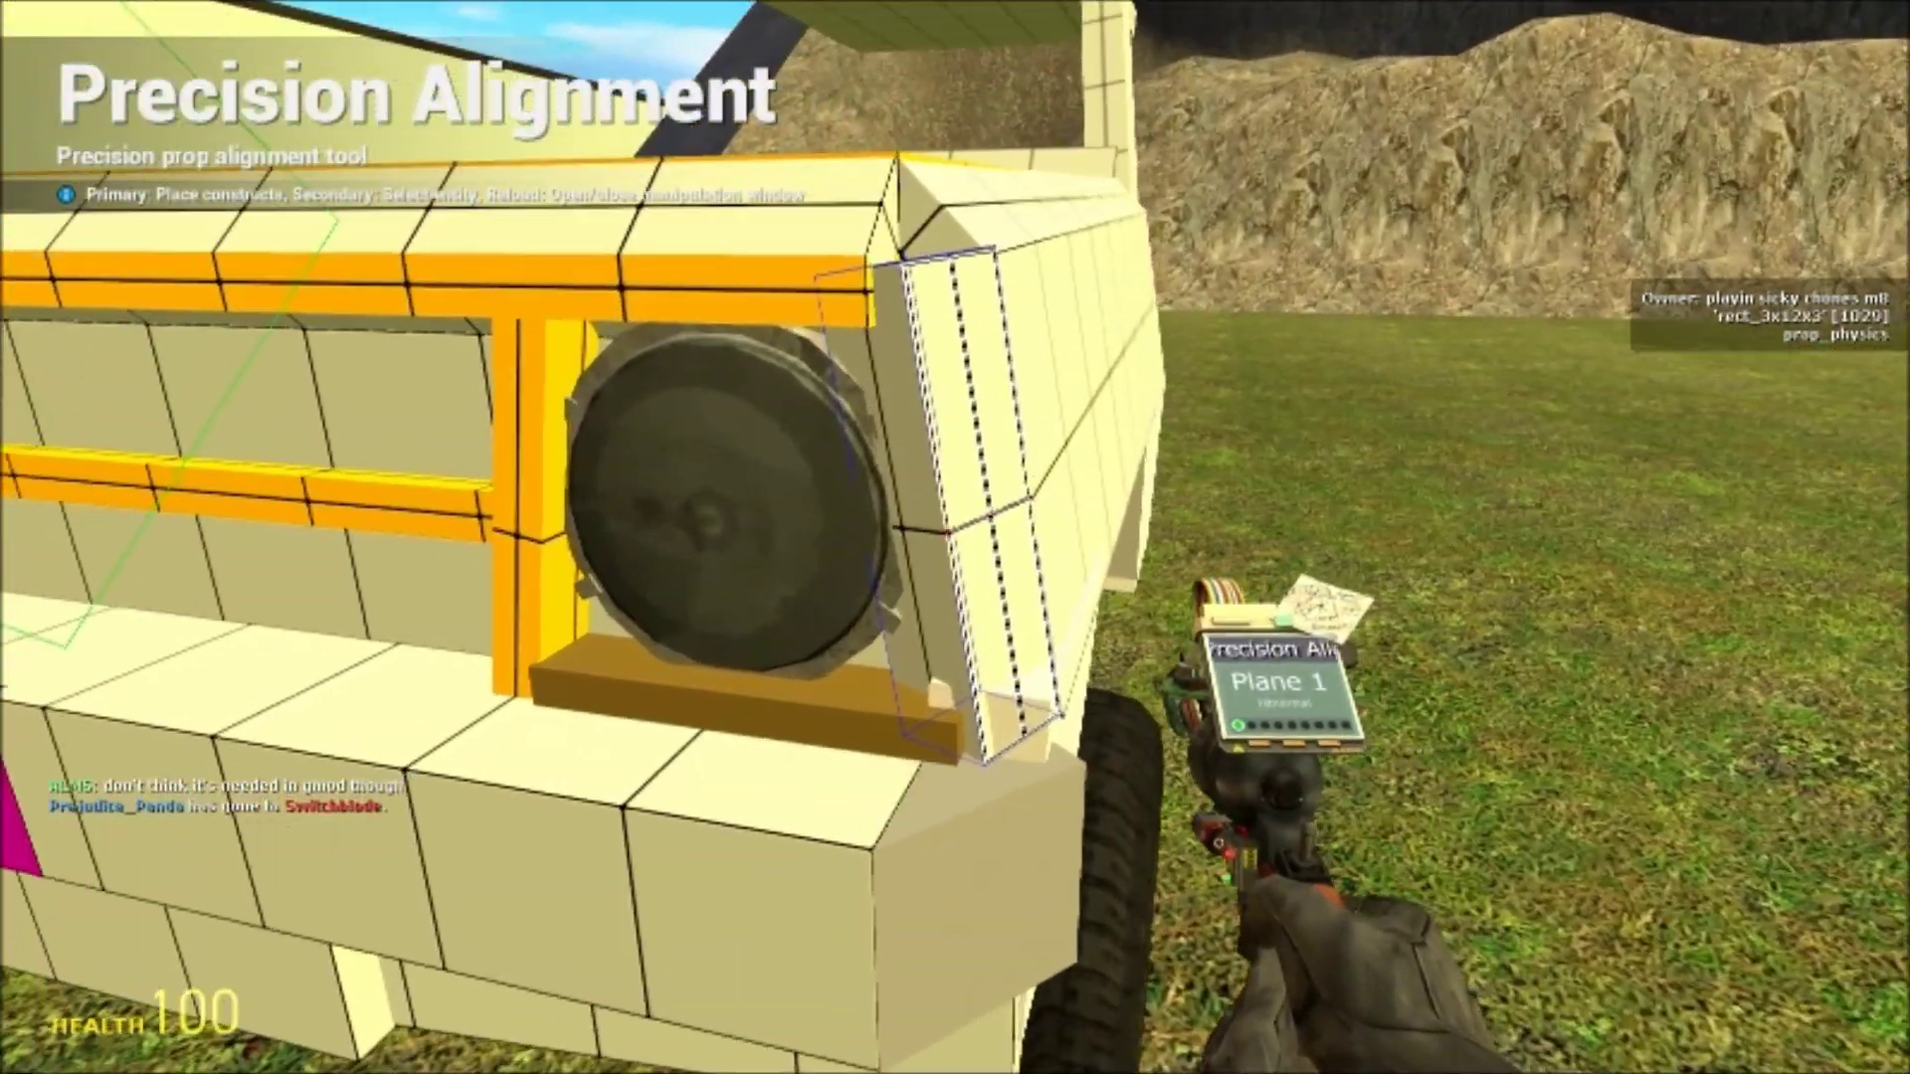
key(s)
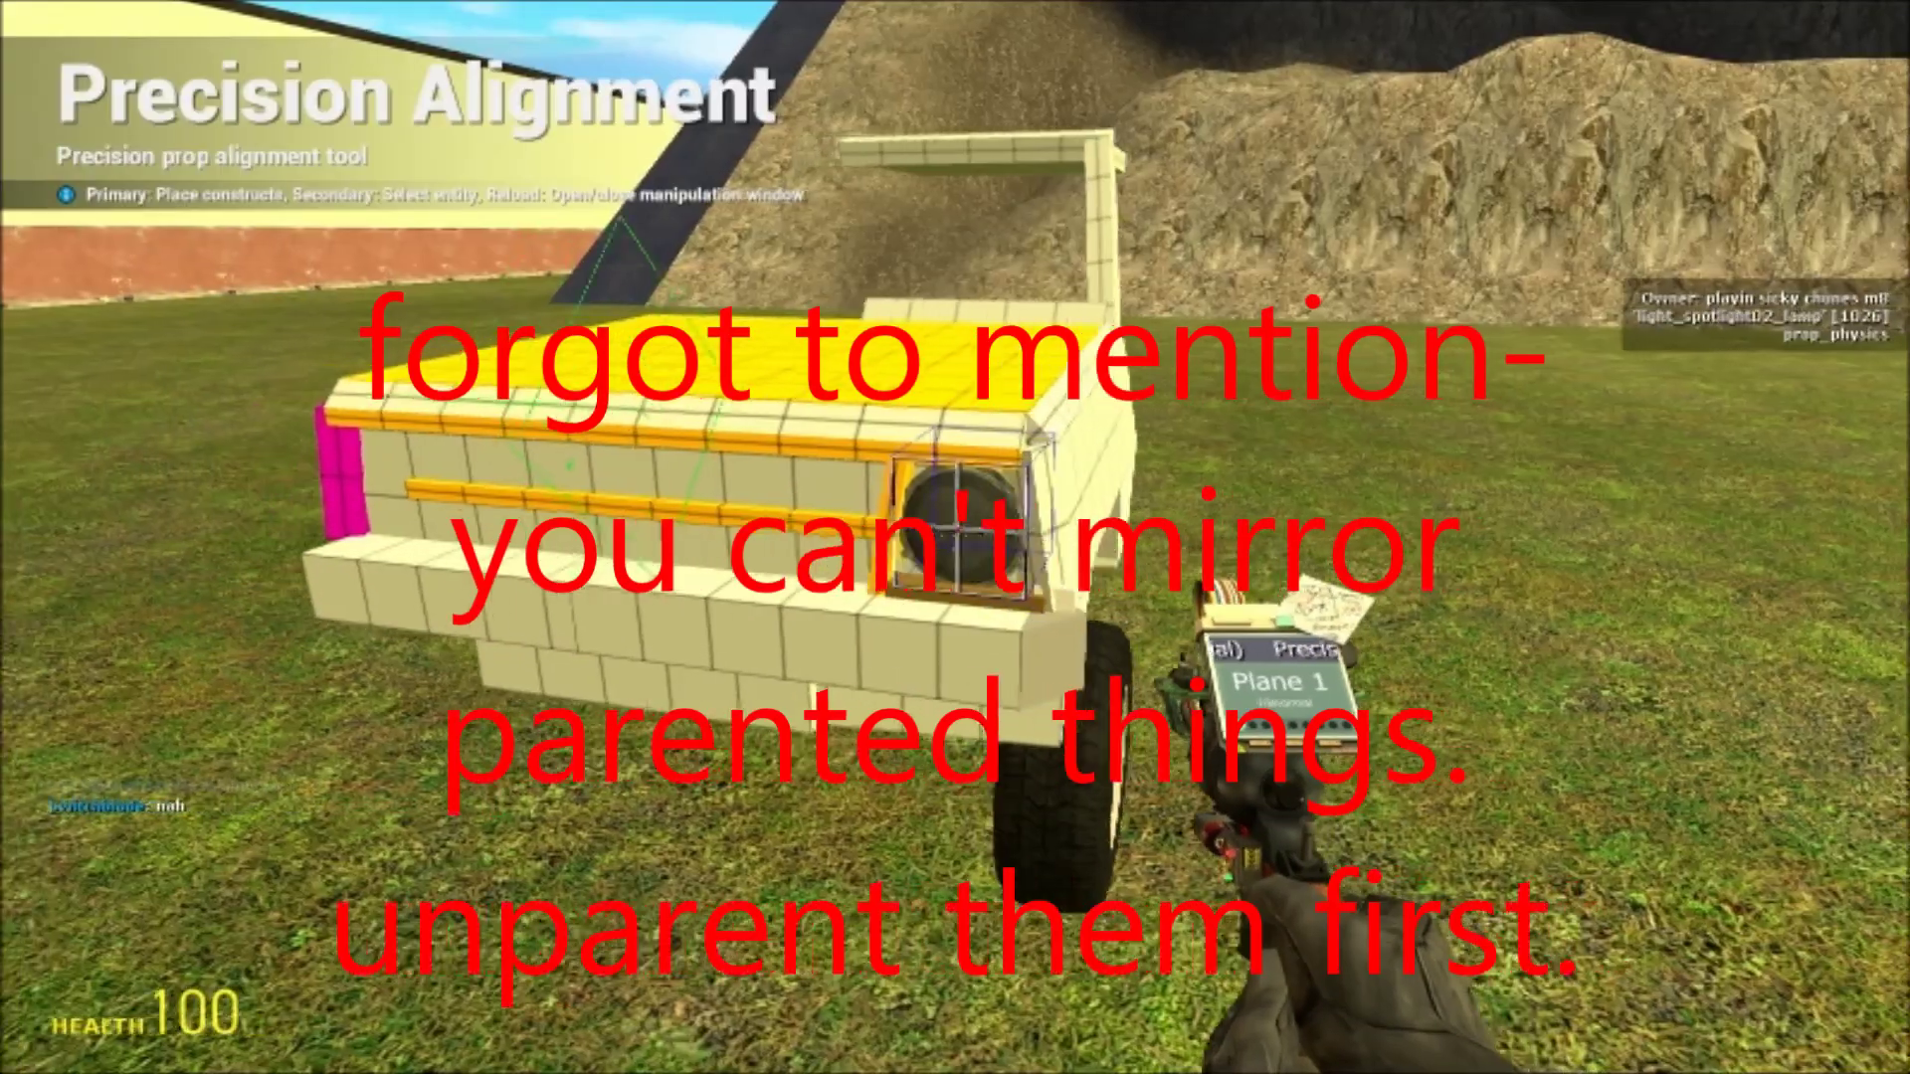
key(w)
key(s)
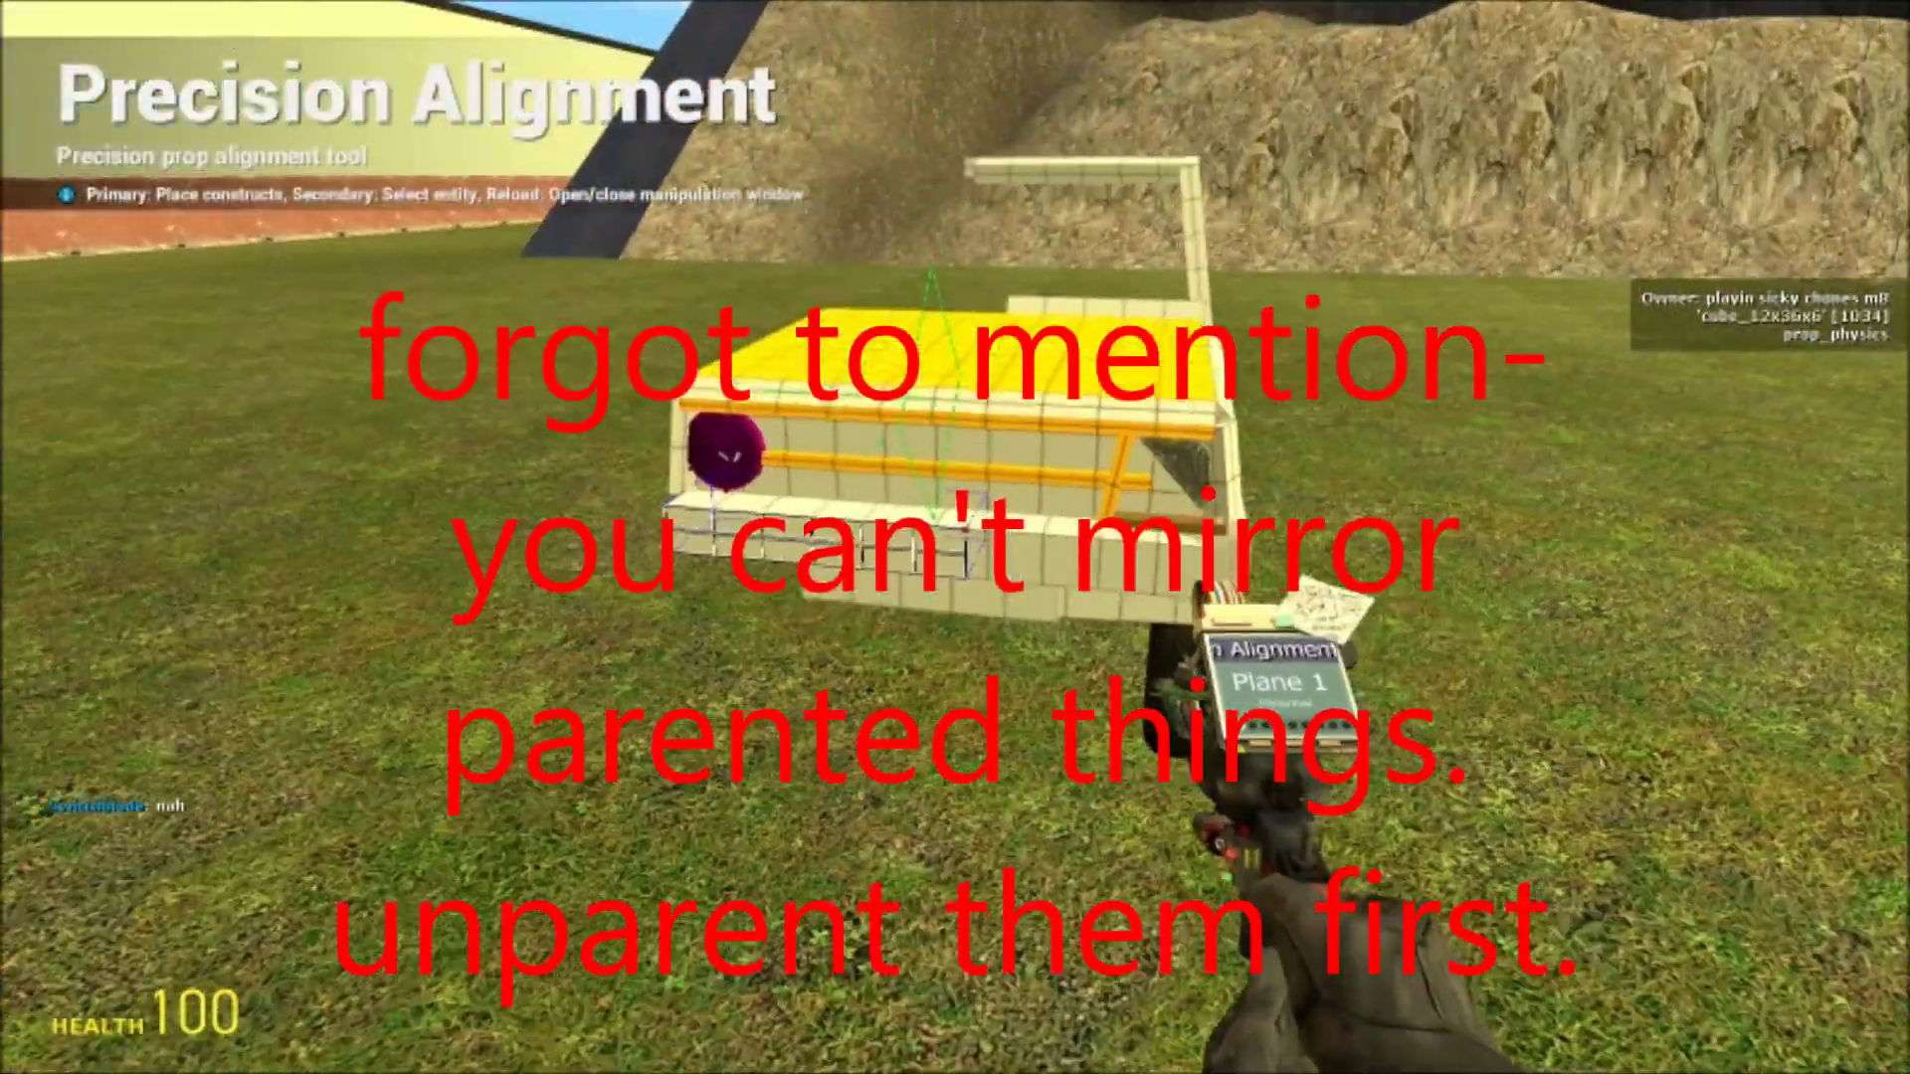
Inspect the mirrored headlight and Plane 1's alignment along the hood from the front and side
key(w)
key(w)
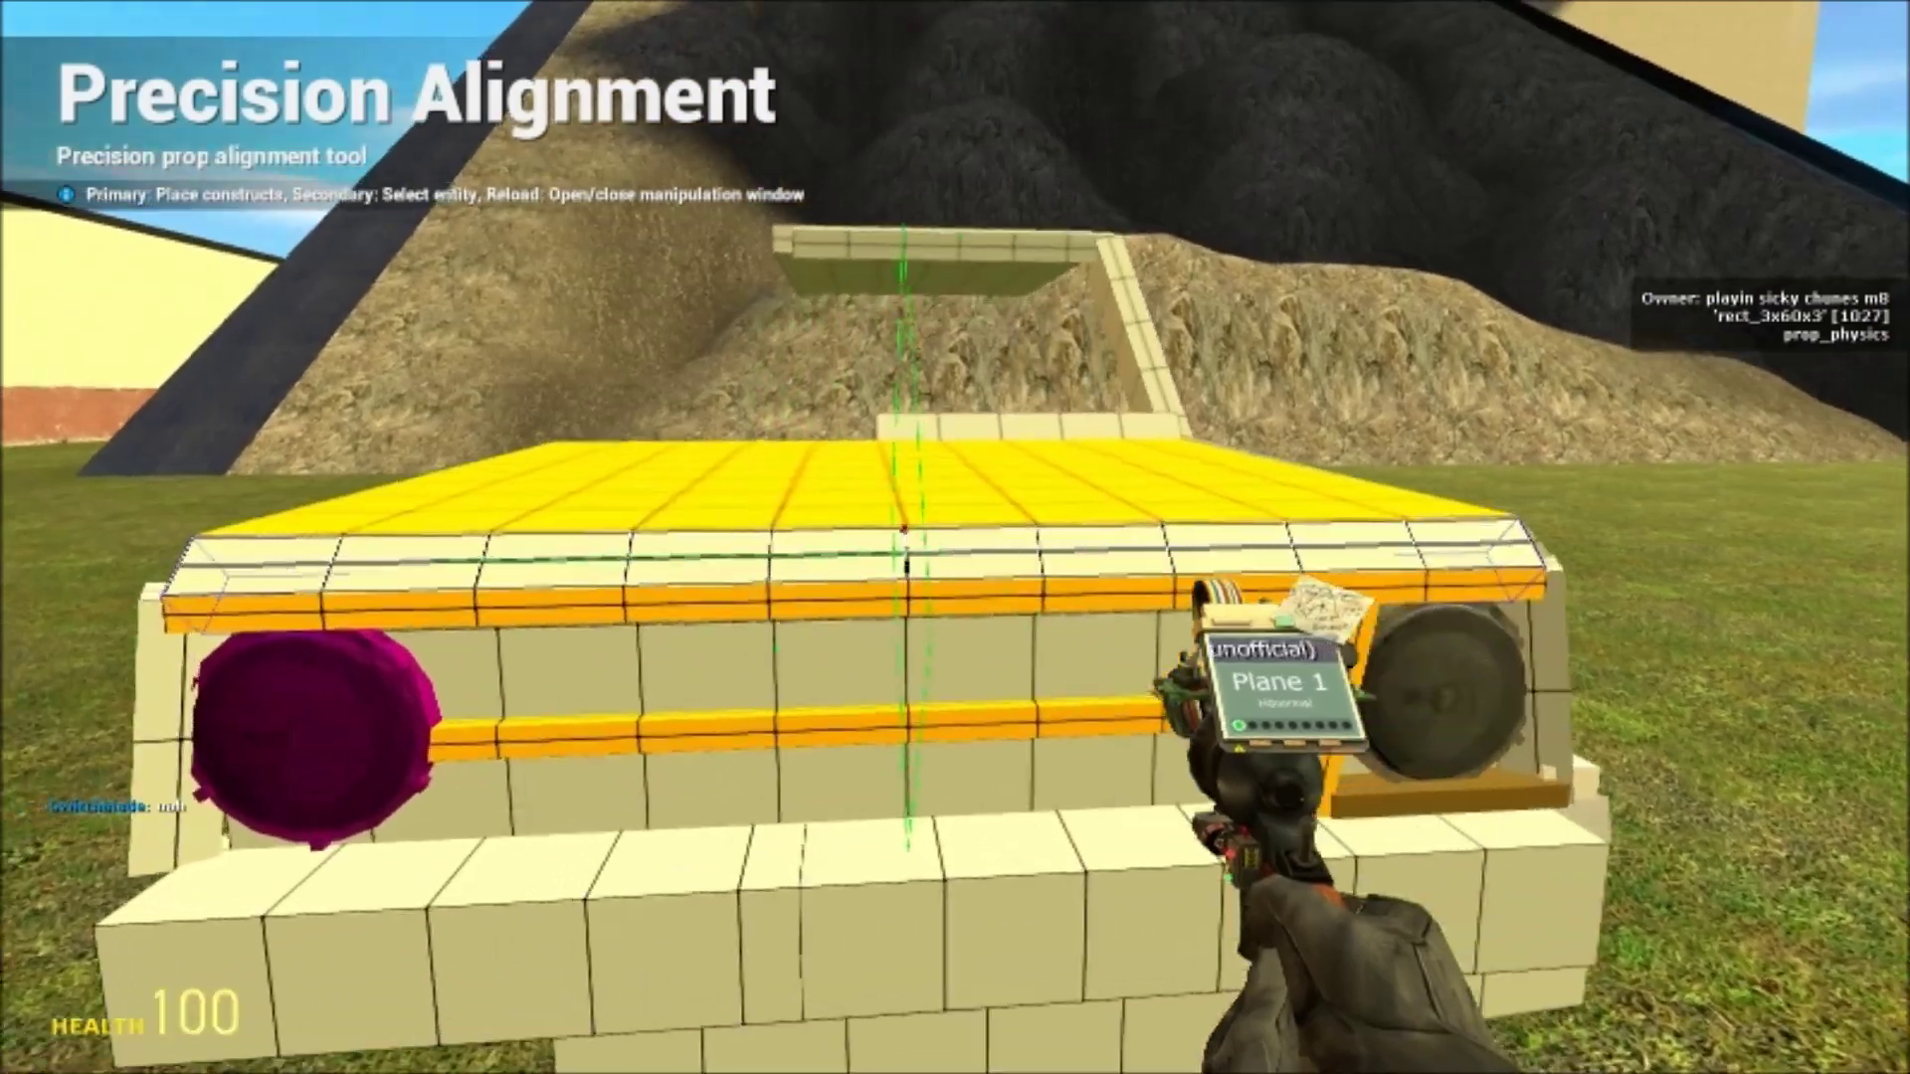
key(s)
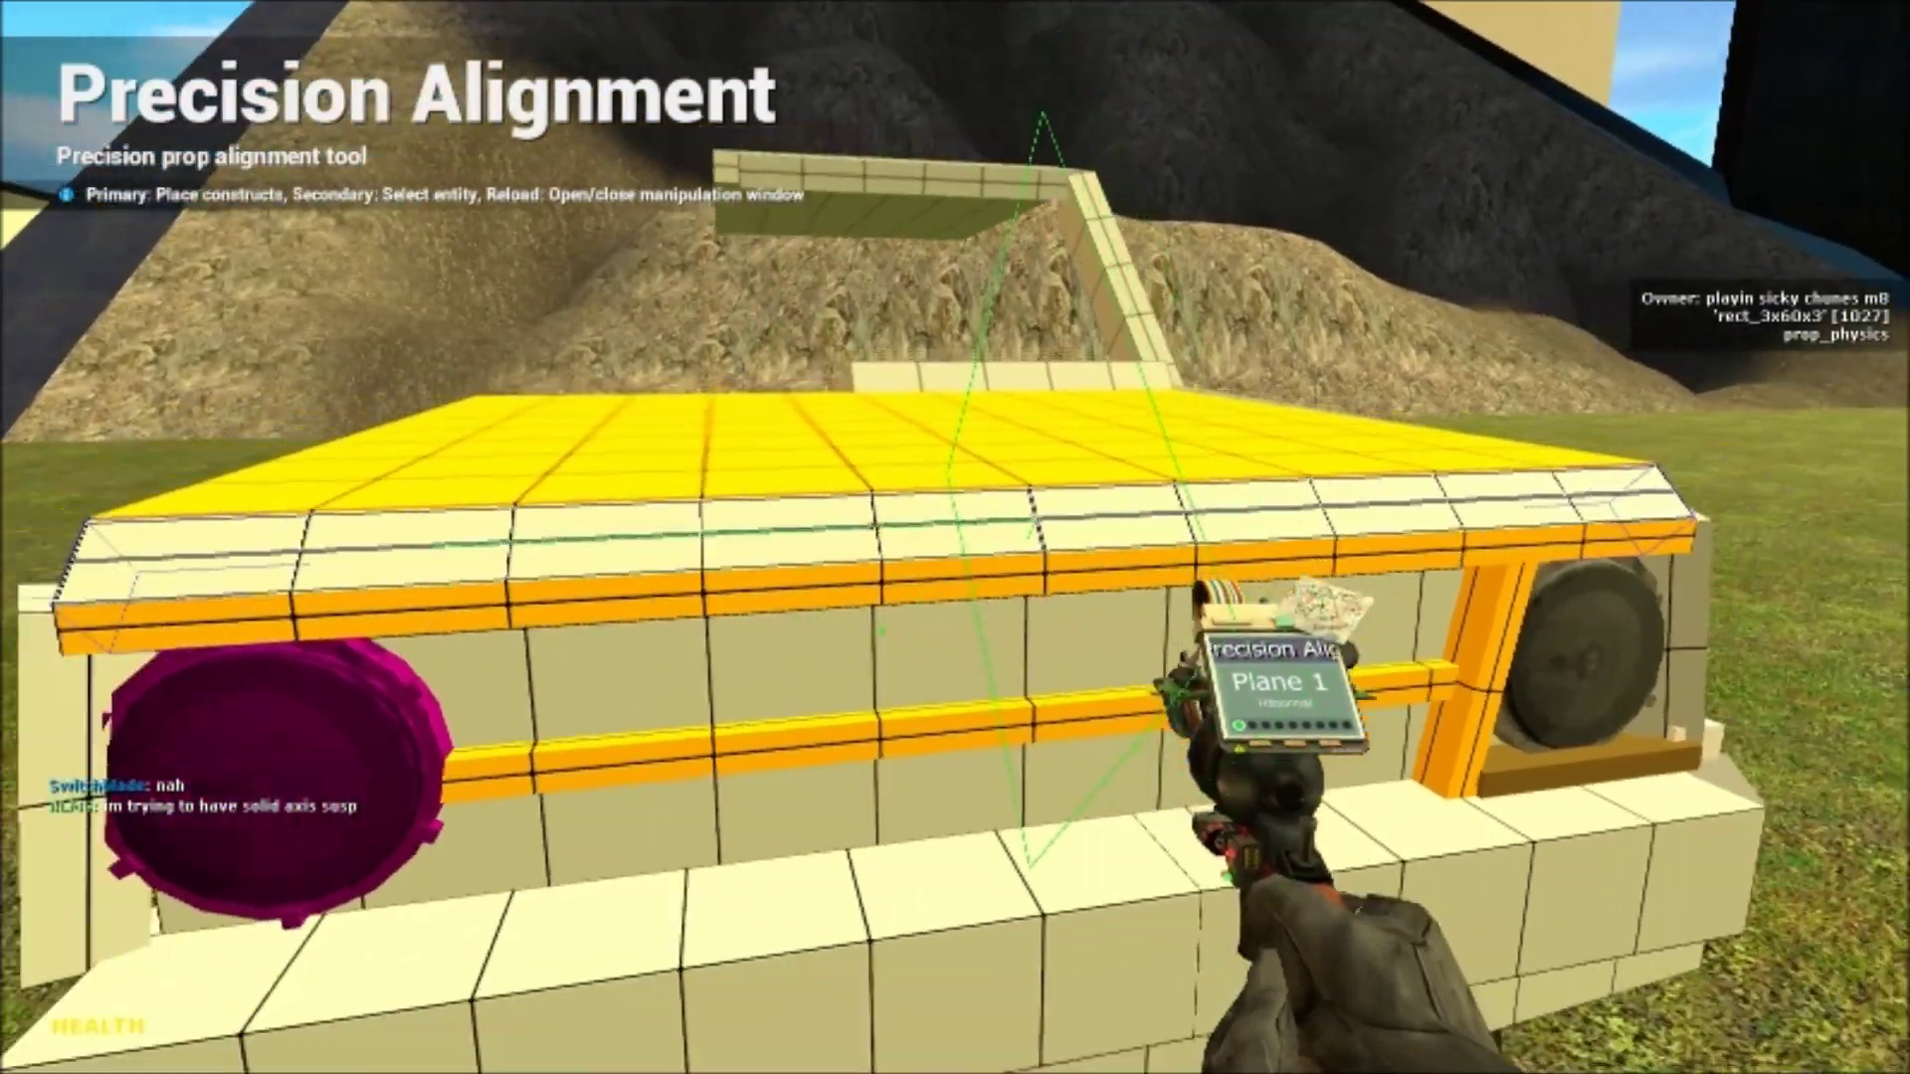
key(d)
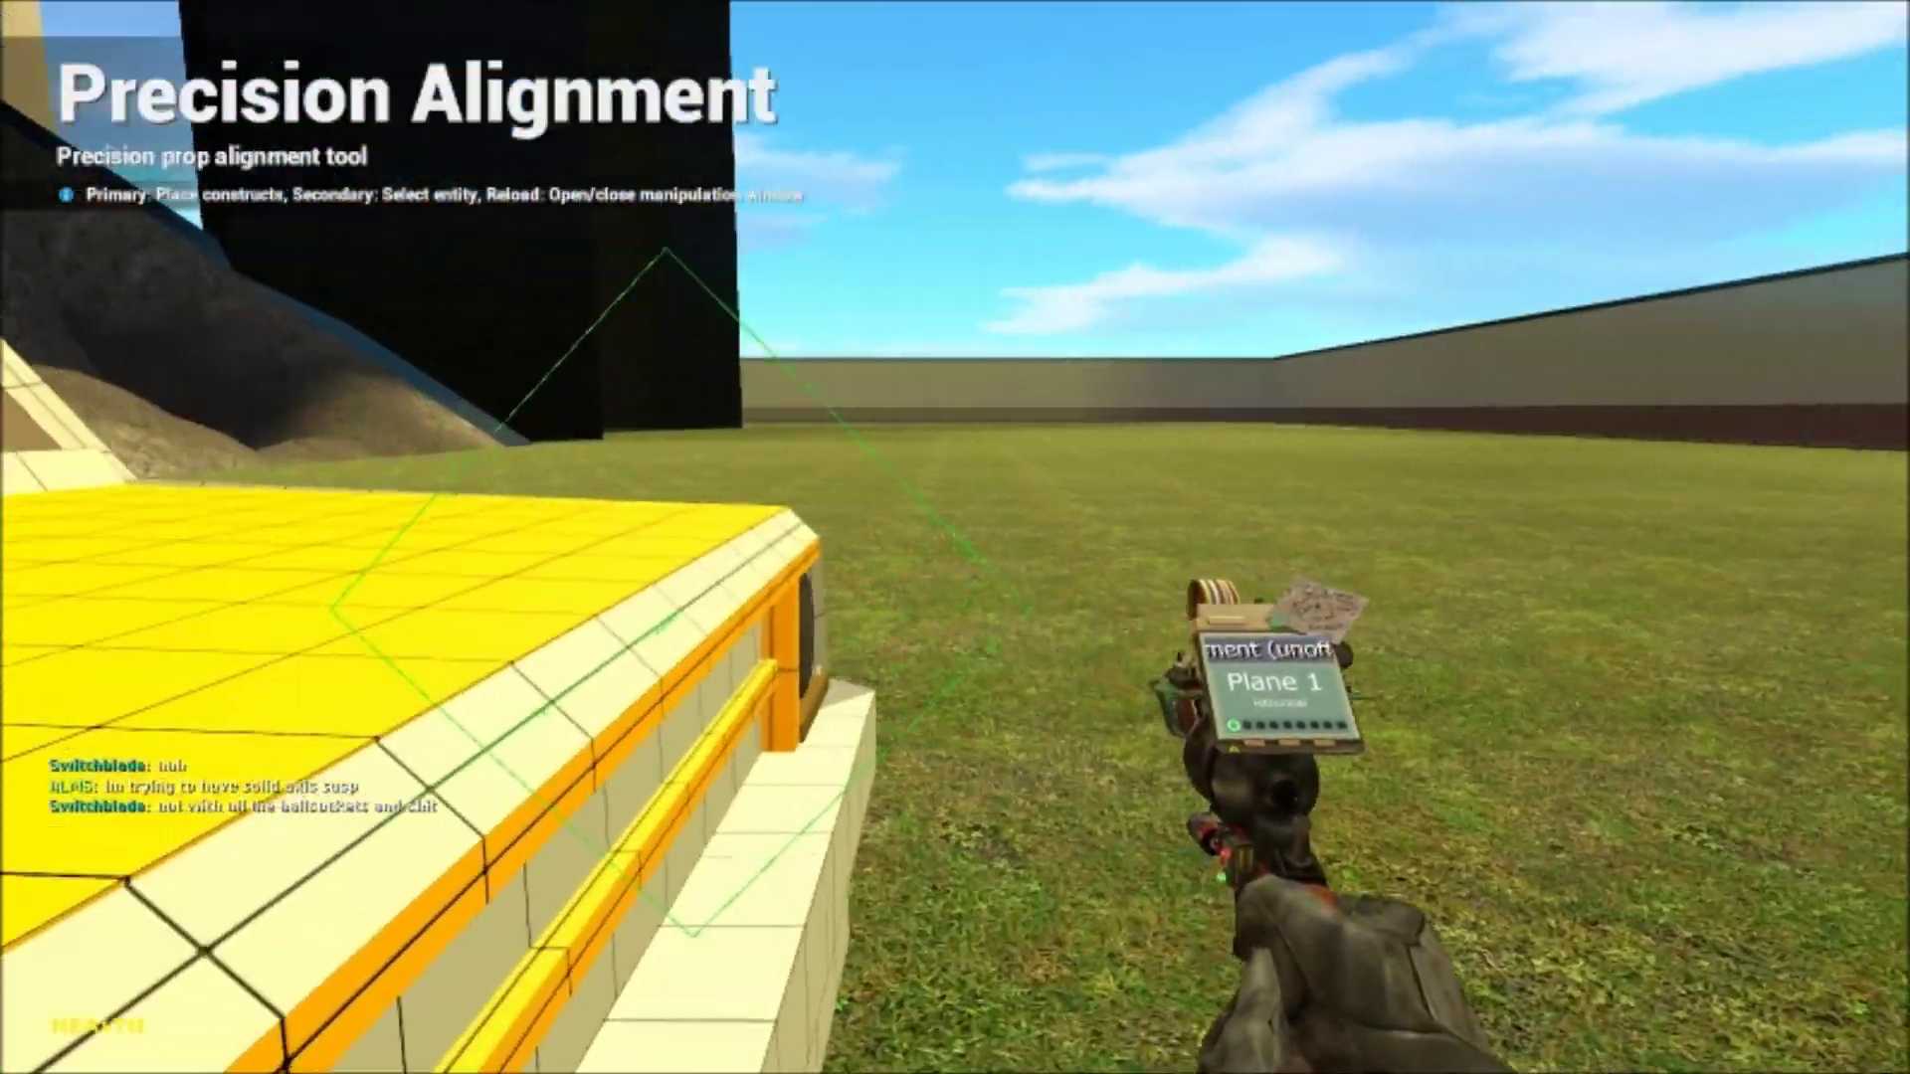
key(w)
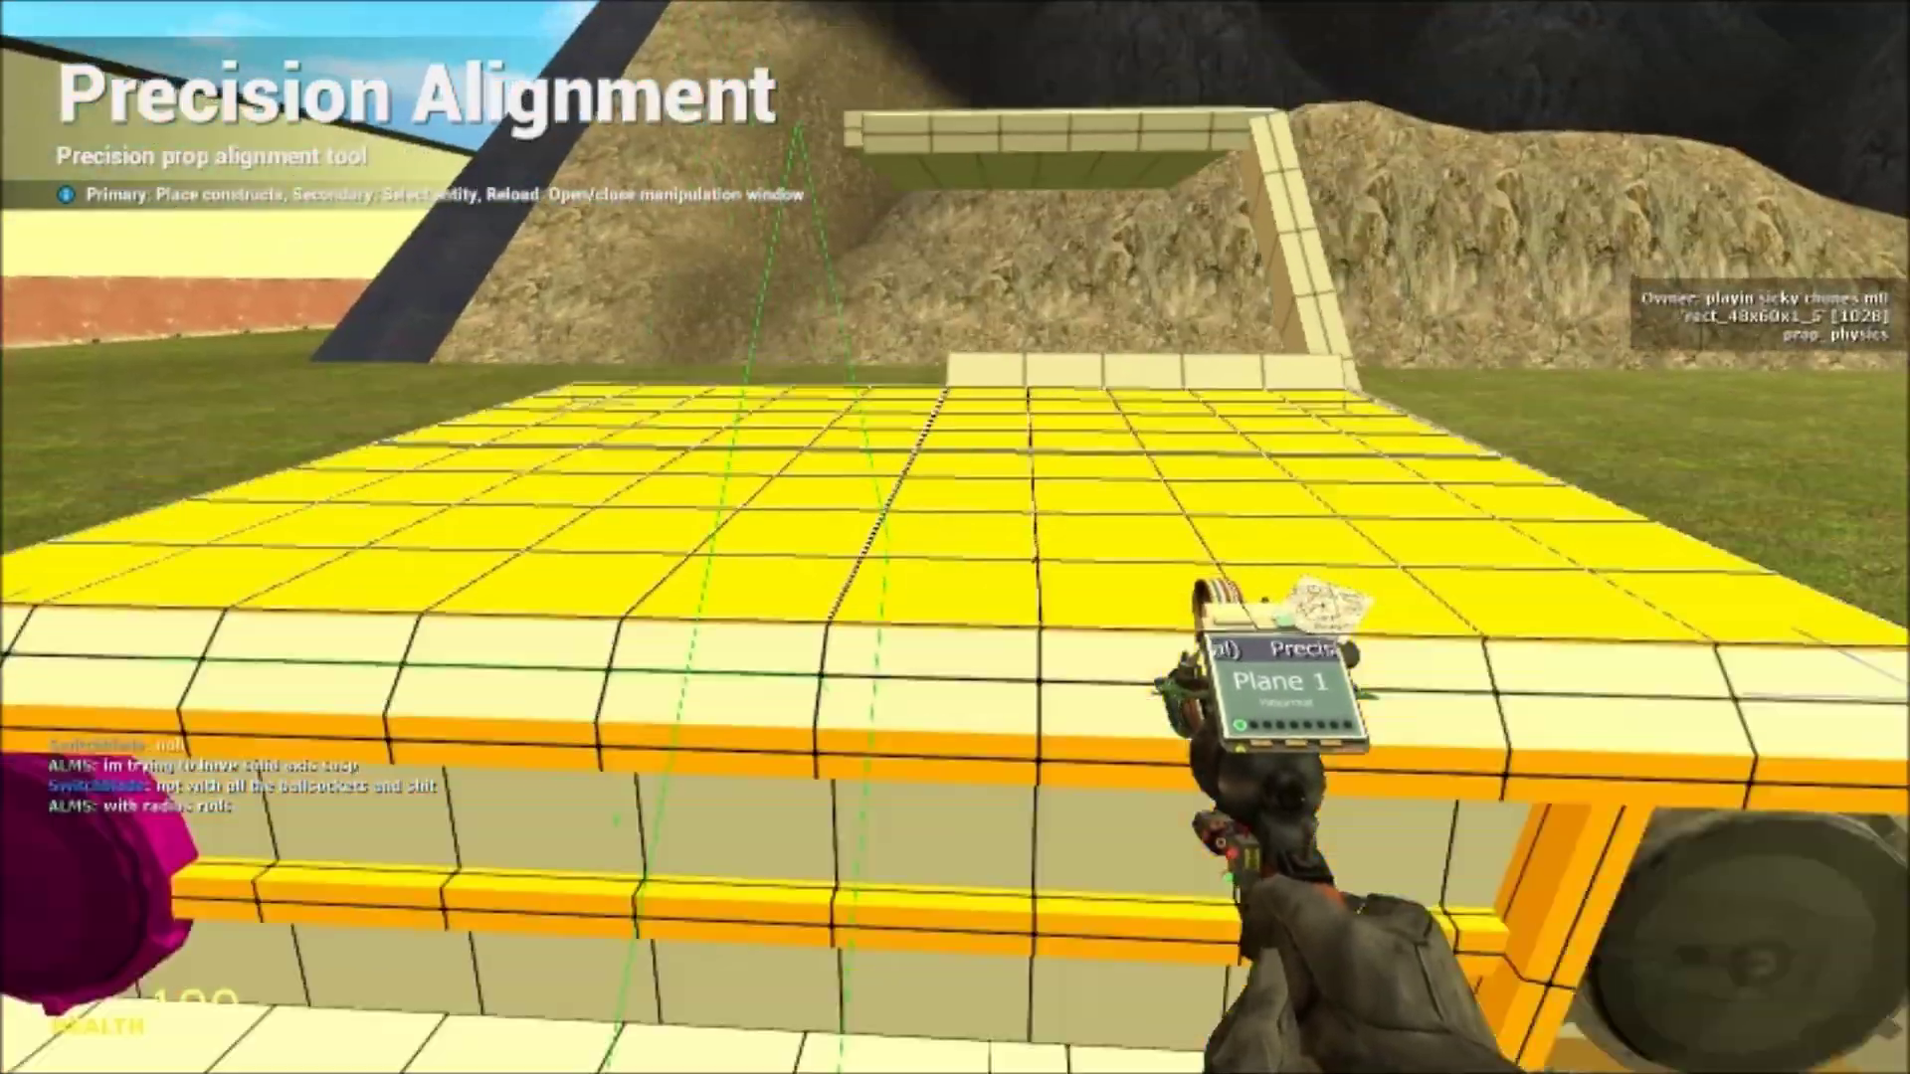
key(s)
Mirror a copy of the slanted orange strut beside the original headlight across Plane 1
click(955, 537)
key(s)
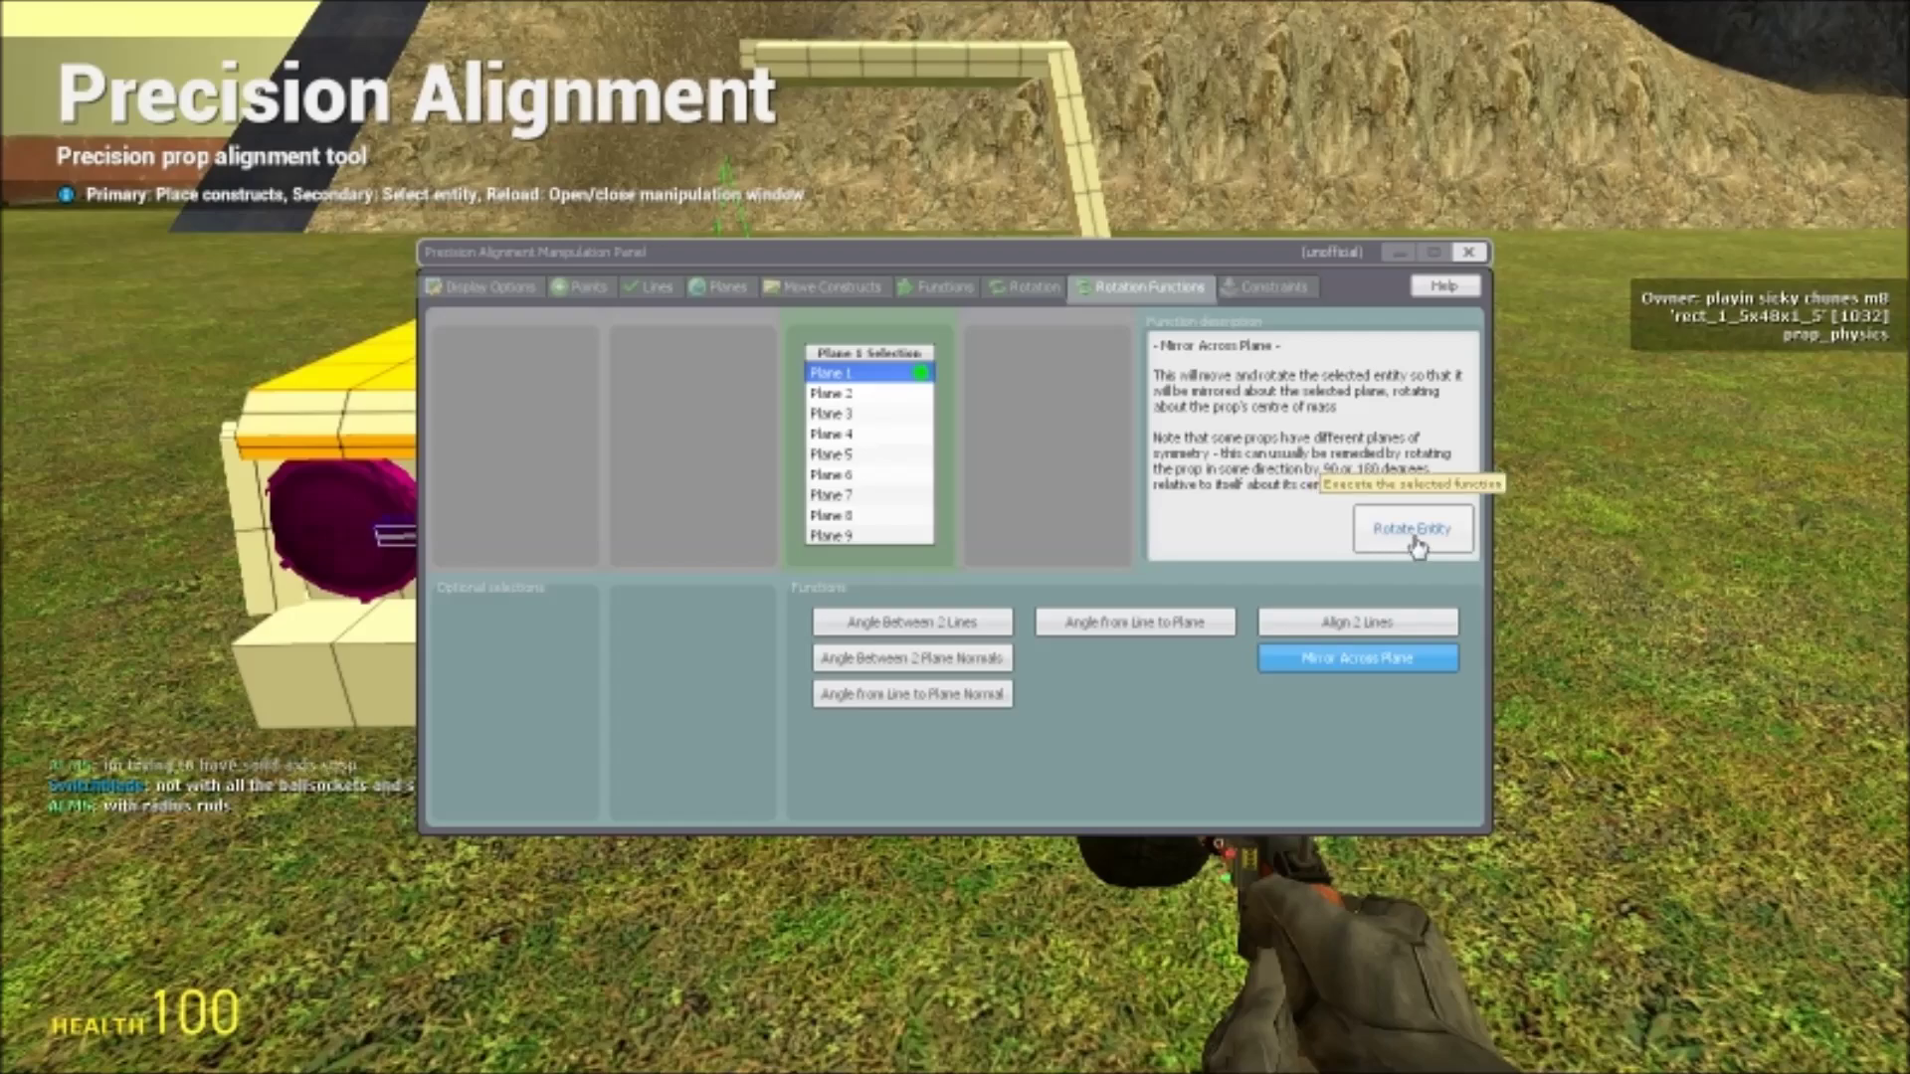
key(s)
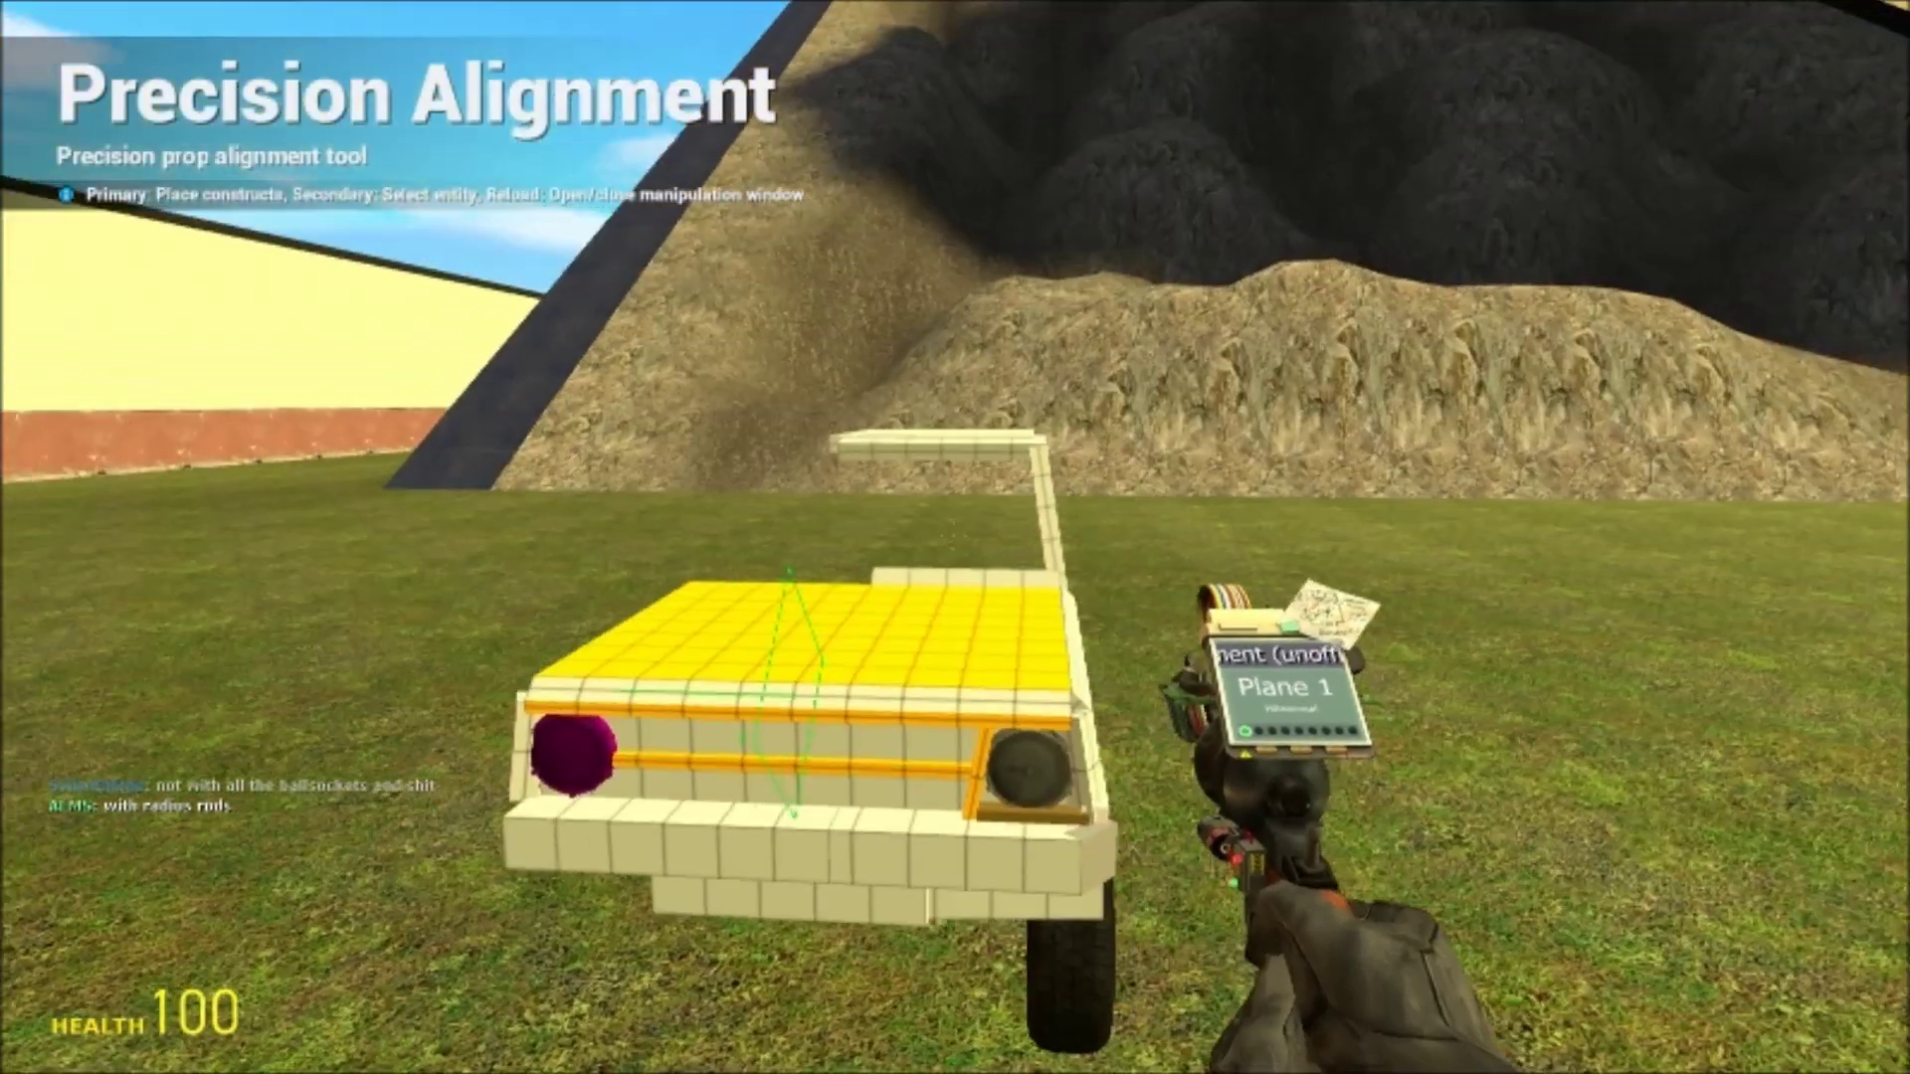
key(w)
right_click(956, 539)
click(956, 537)
key(s)
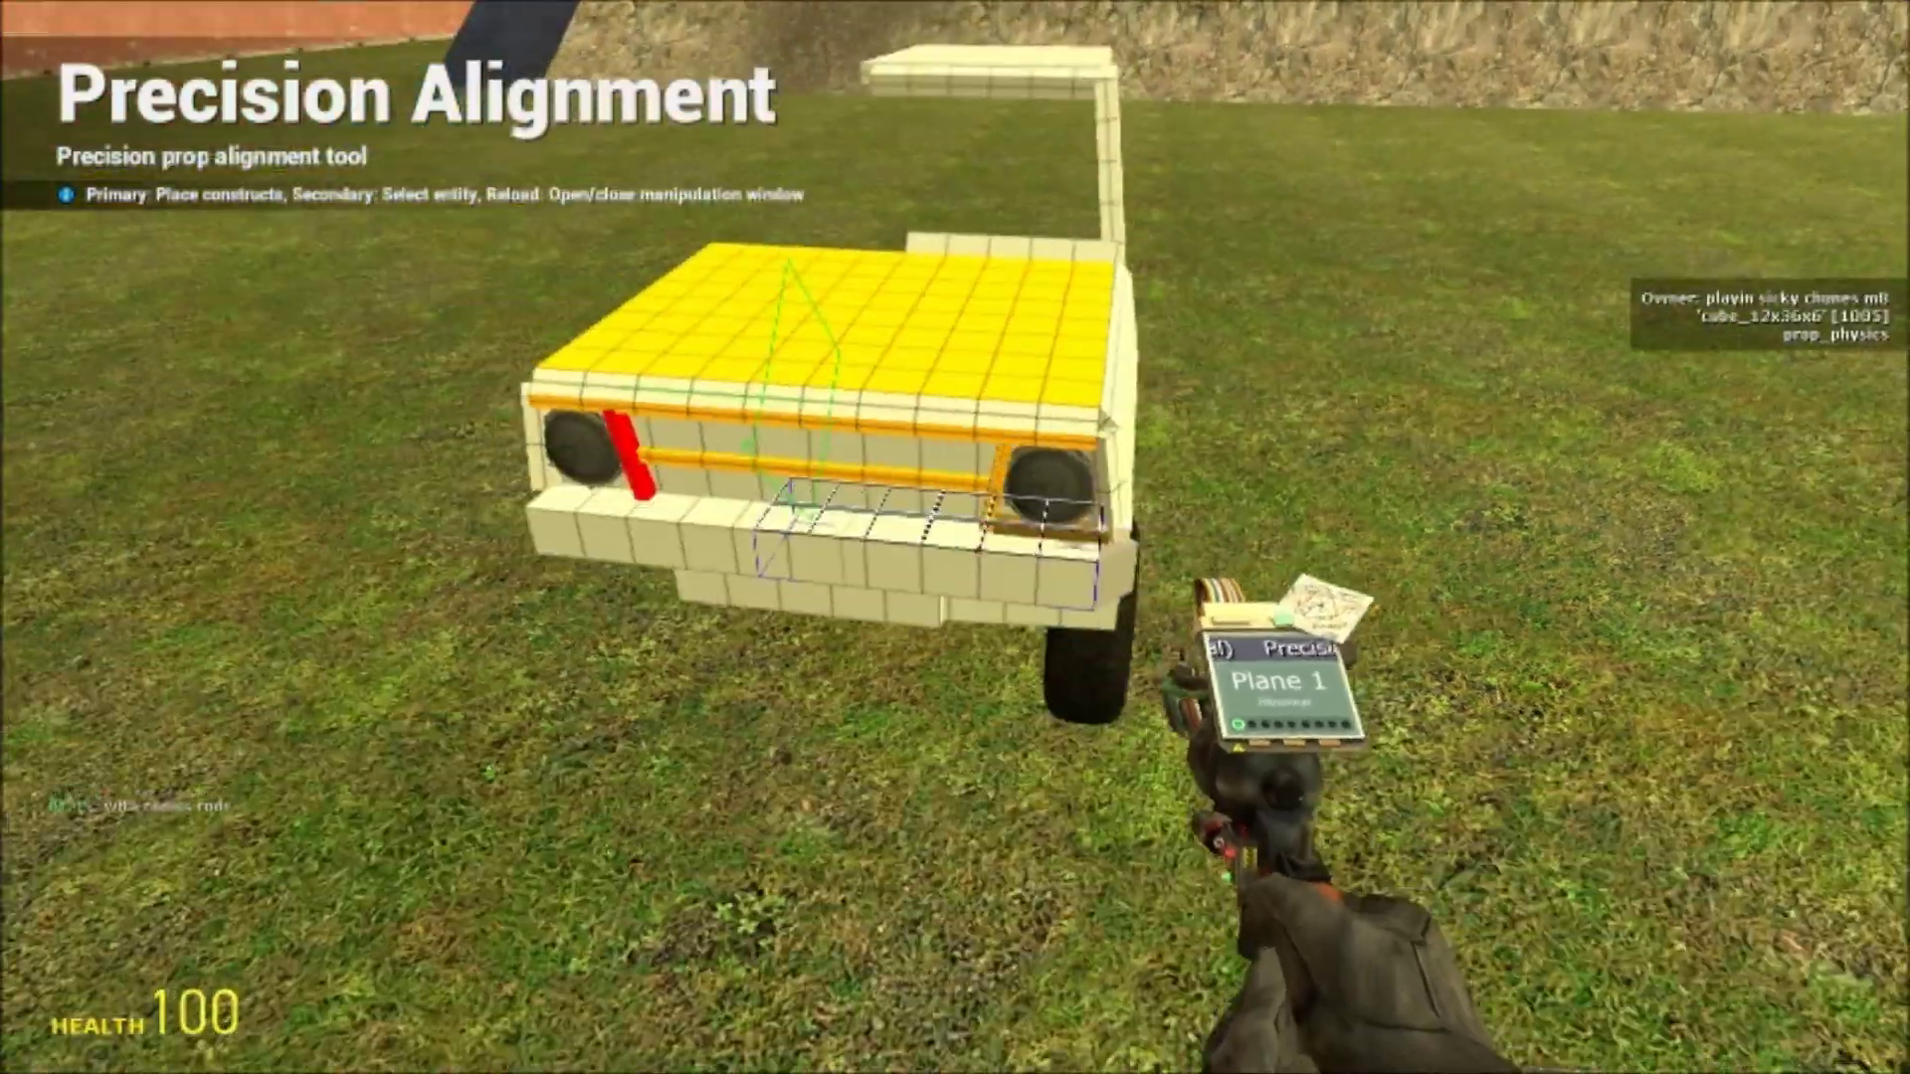
Mirror a copy of the slanted windshield pillar across Plane 1 to the opposite side of the cab
key(w)
right_click(955, 538)
key(s)
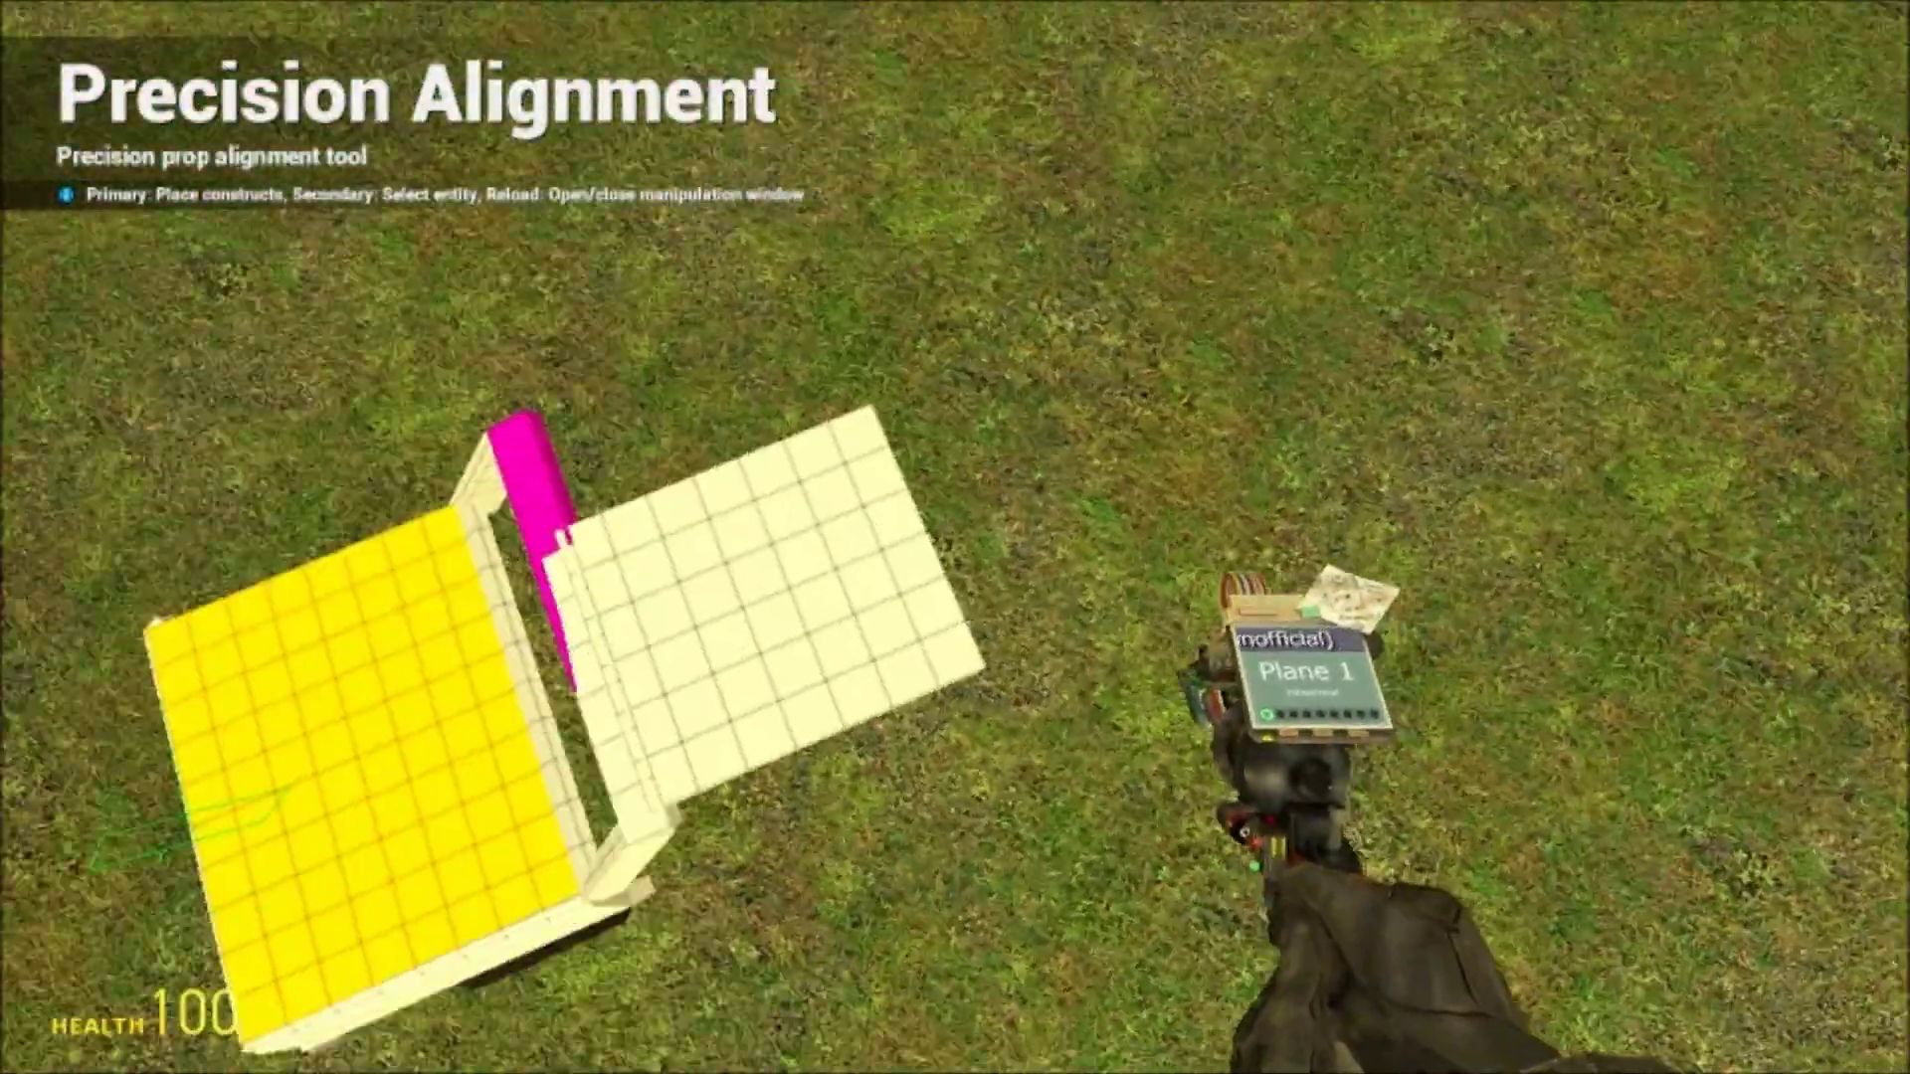
Mirror a copy of the long side panel (rect_12x48x3) below the hood across Plane 1 and clear the selection
right_click(956, 537)
key(s)
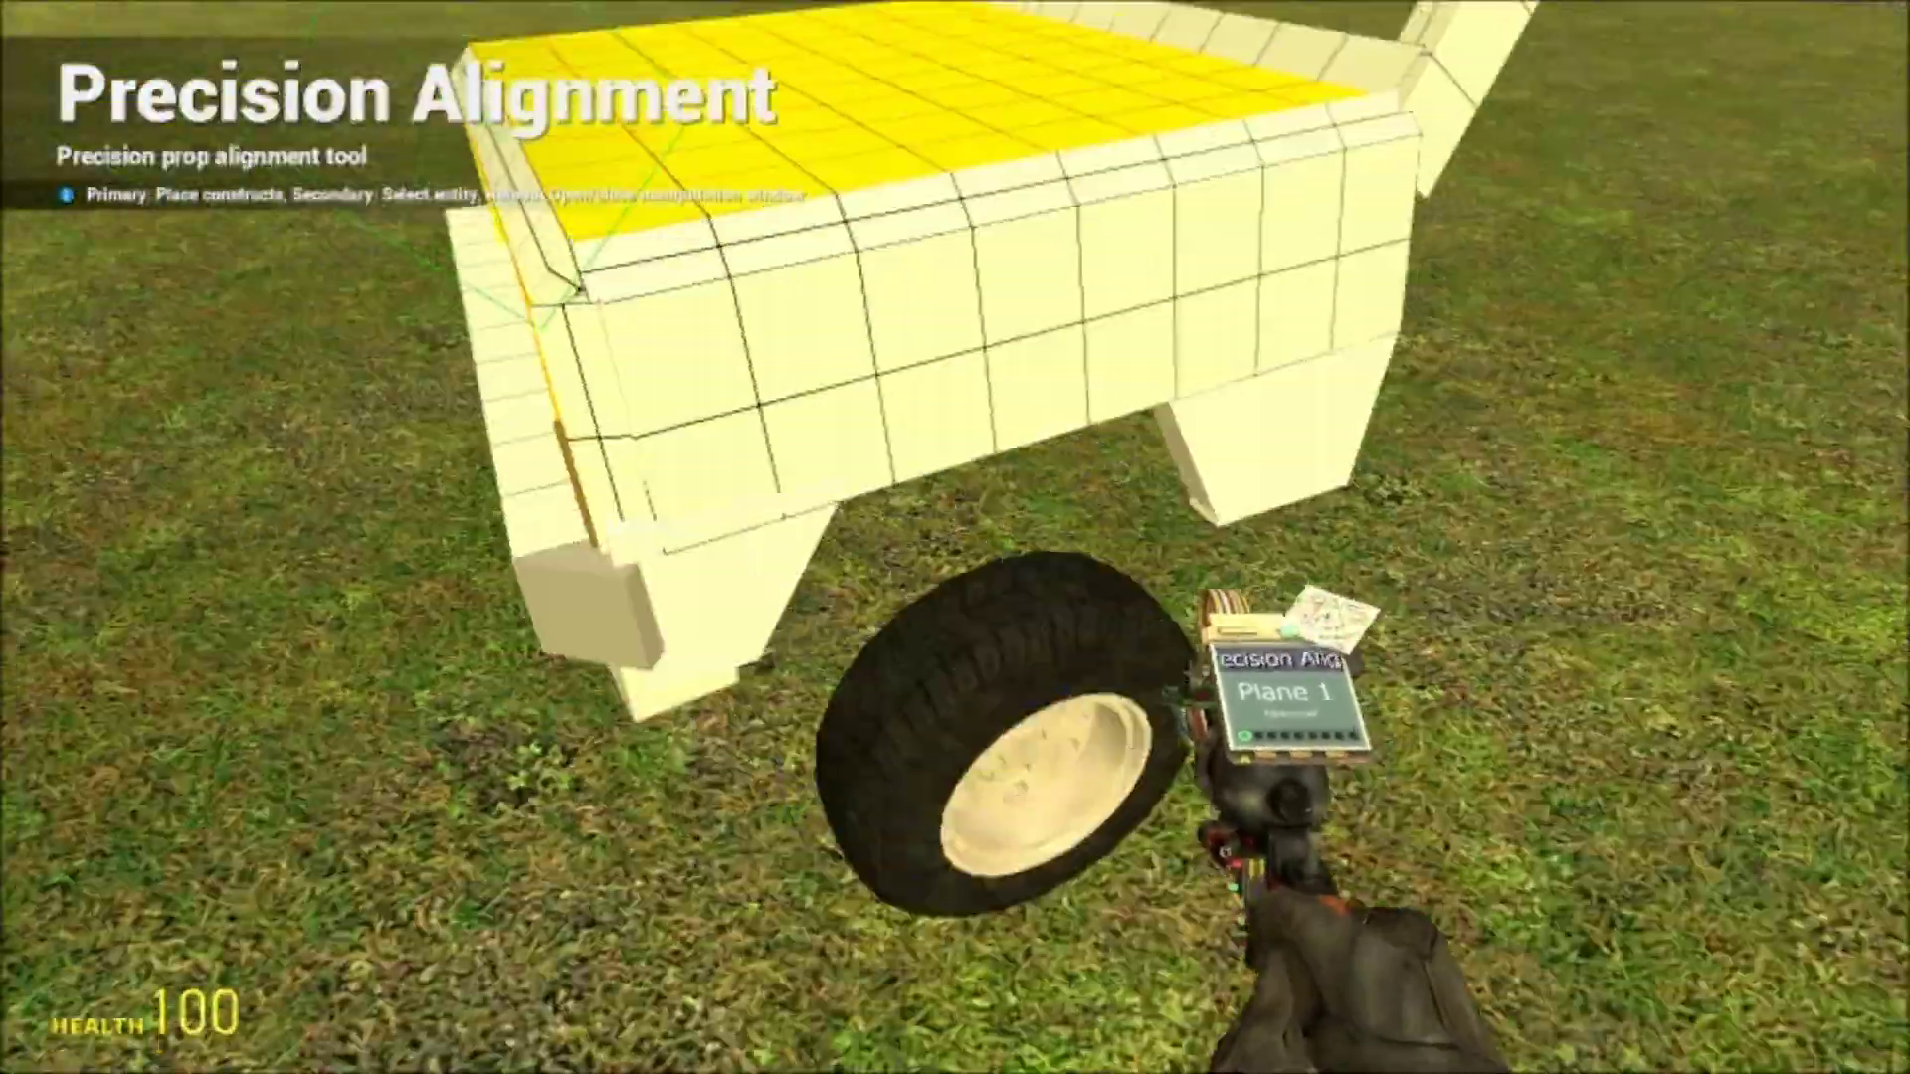
key(w)
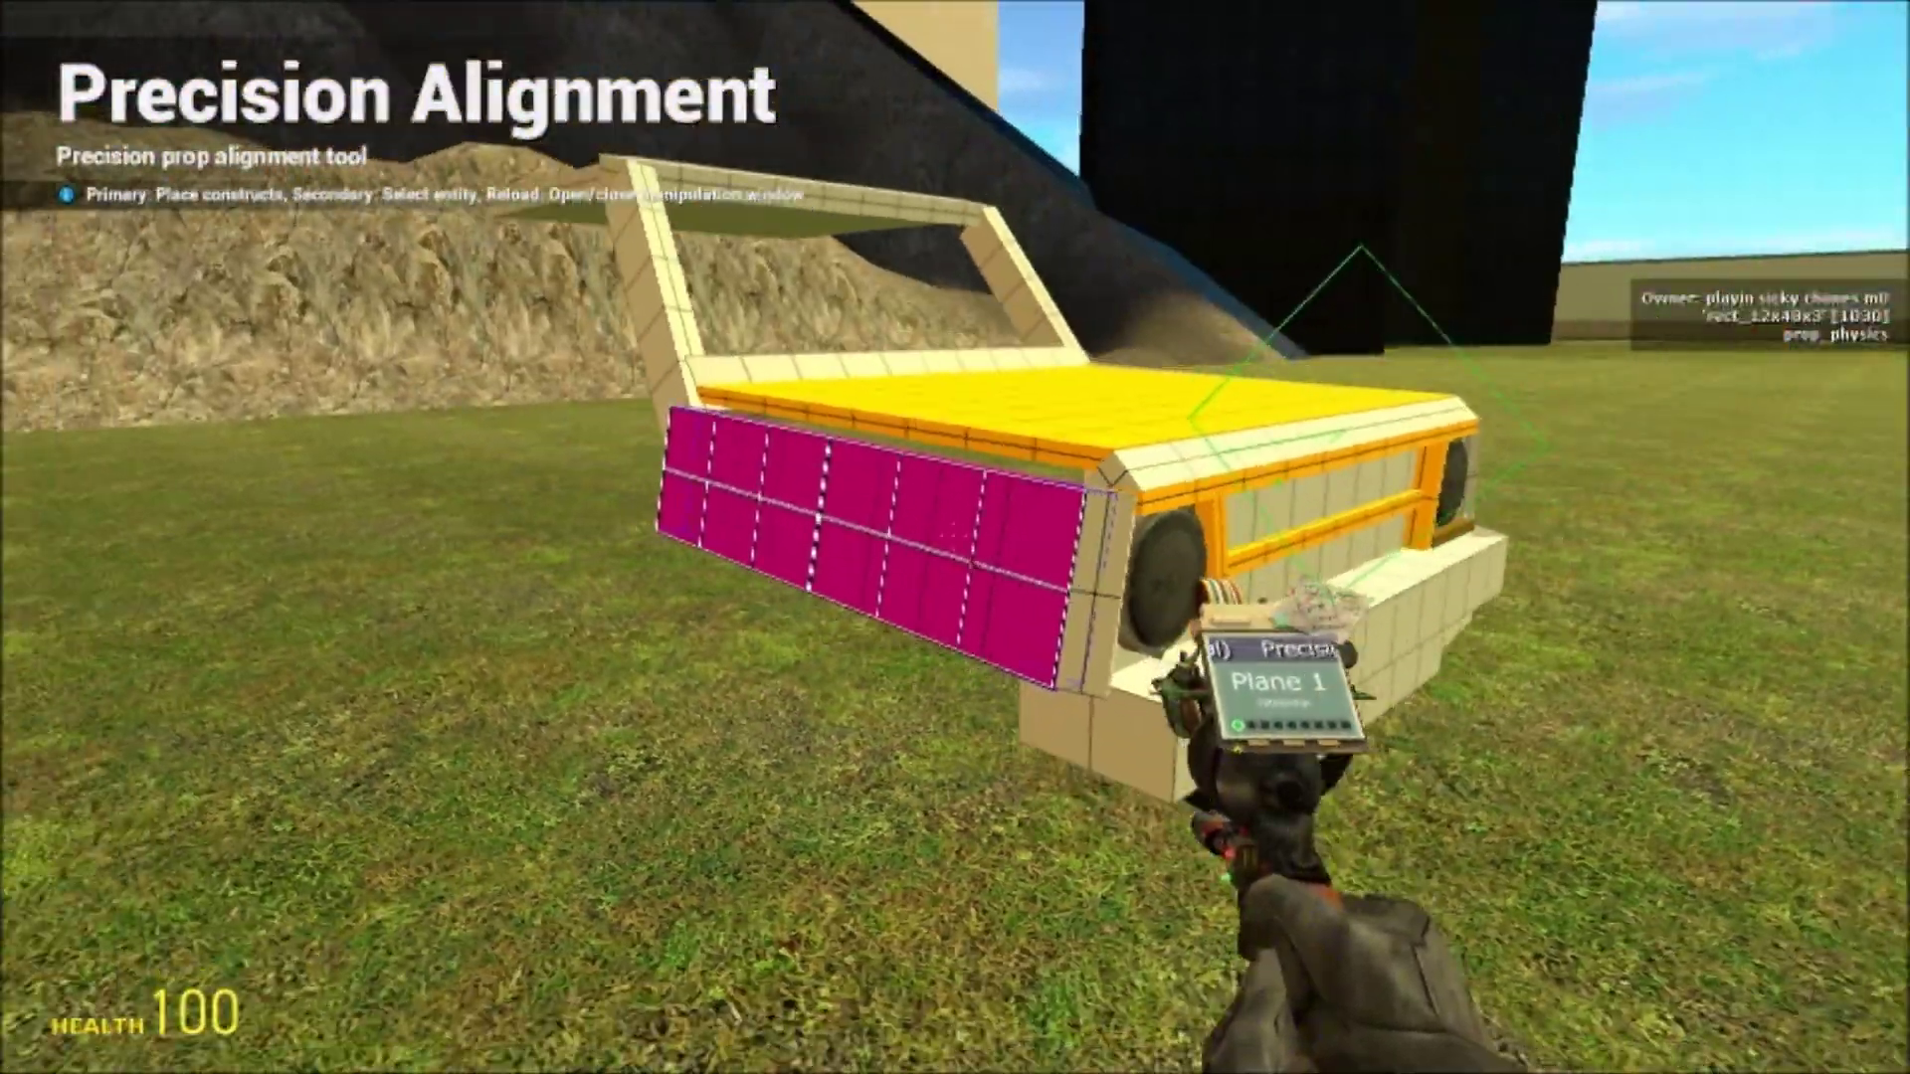
key(z)
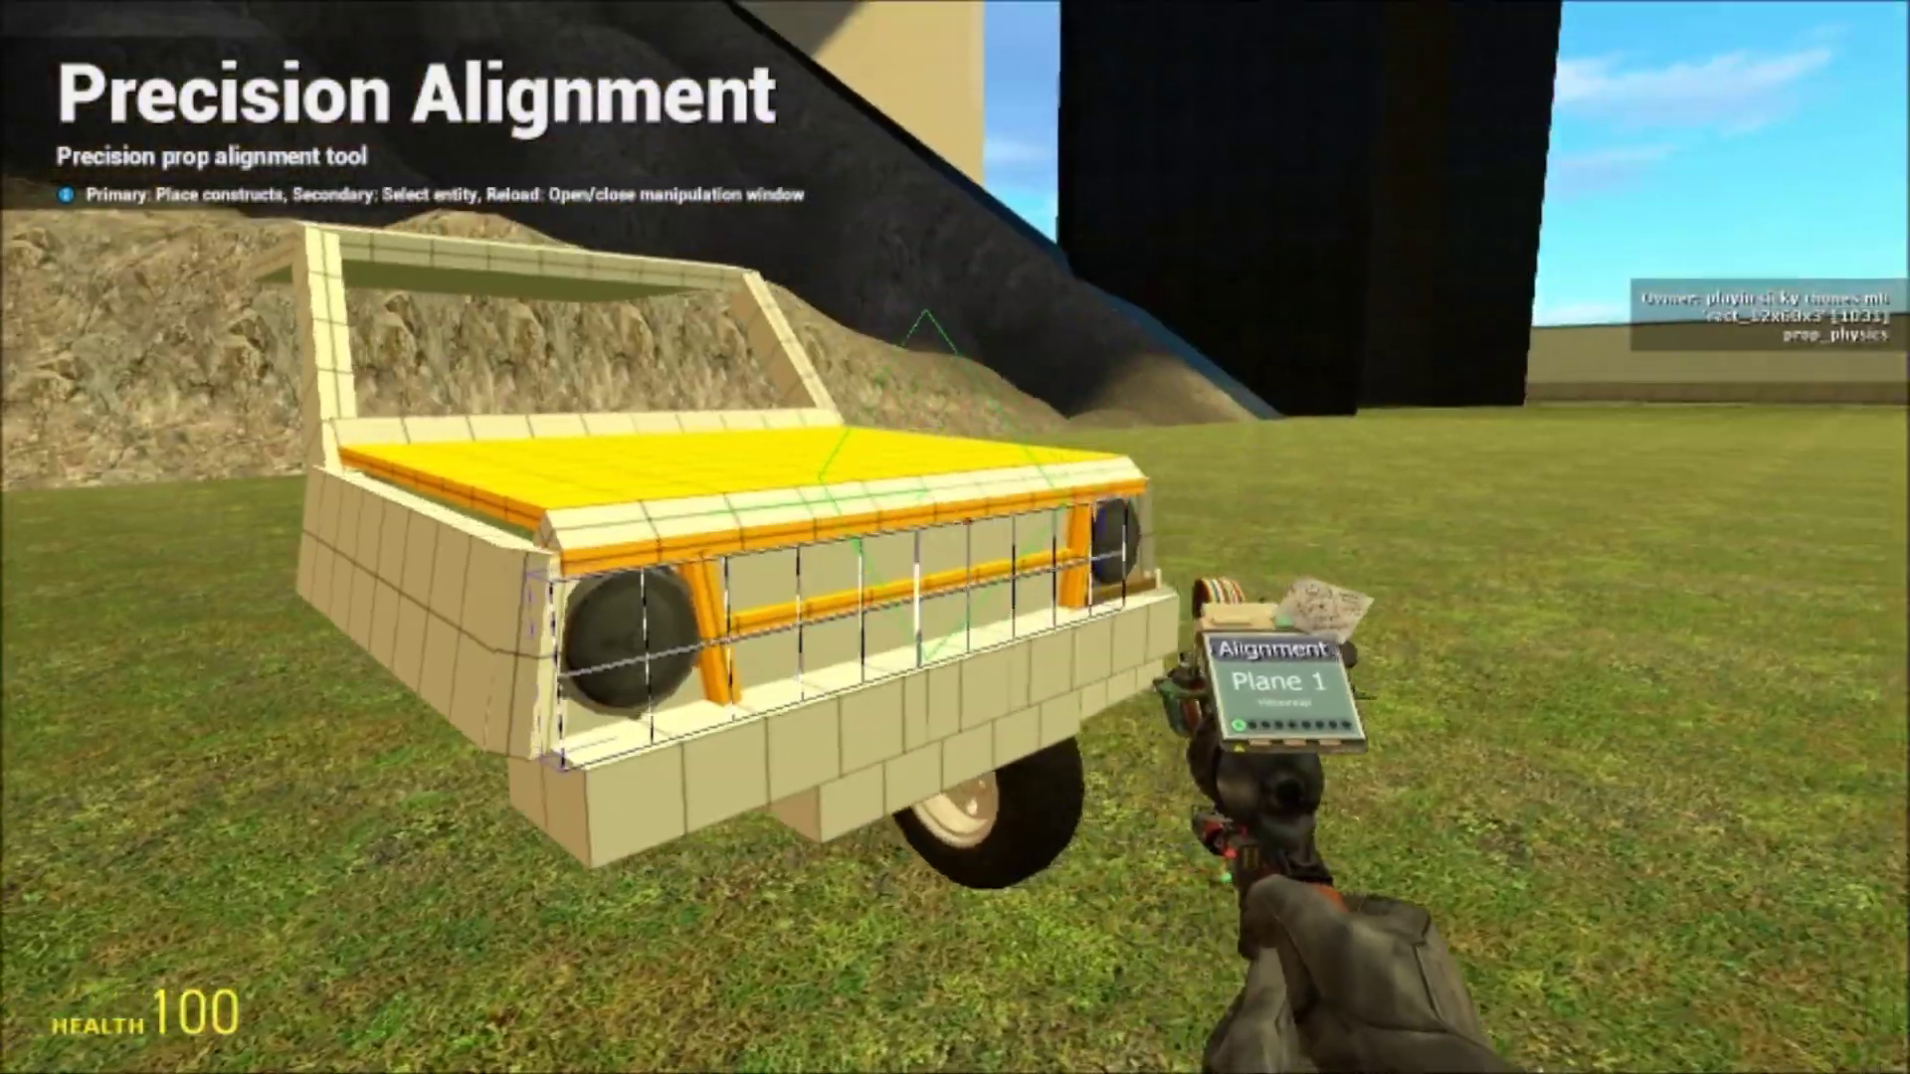
Inspect the mirrored front end of the vehicle from above, the side and the front
key(w)
key(s)
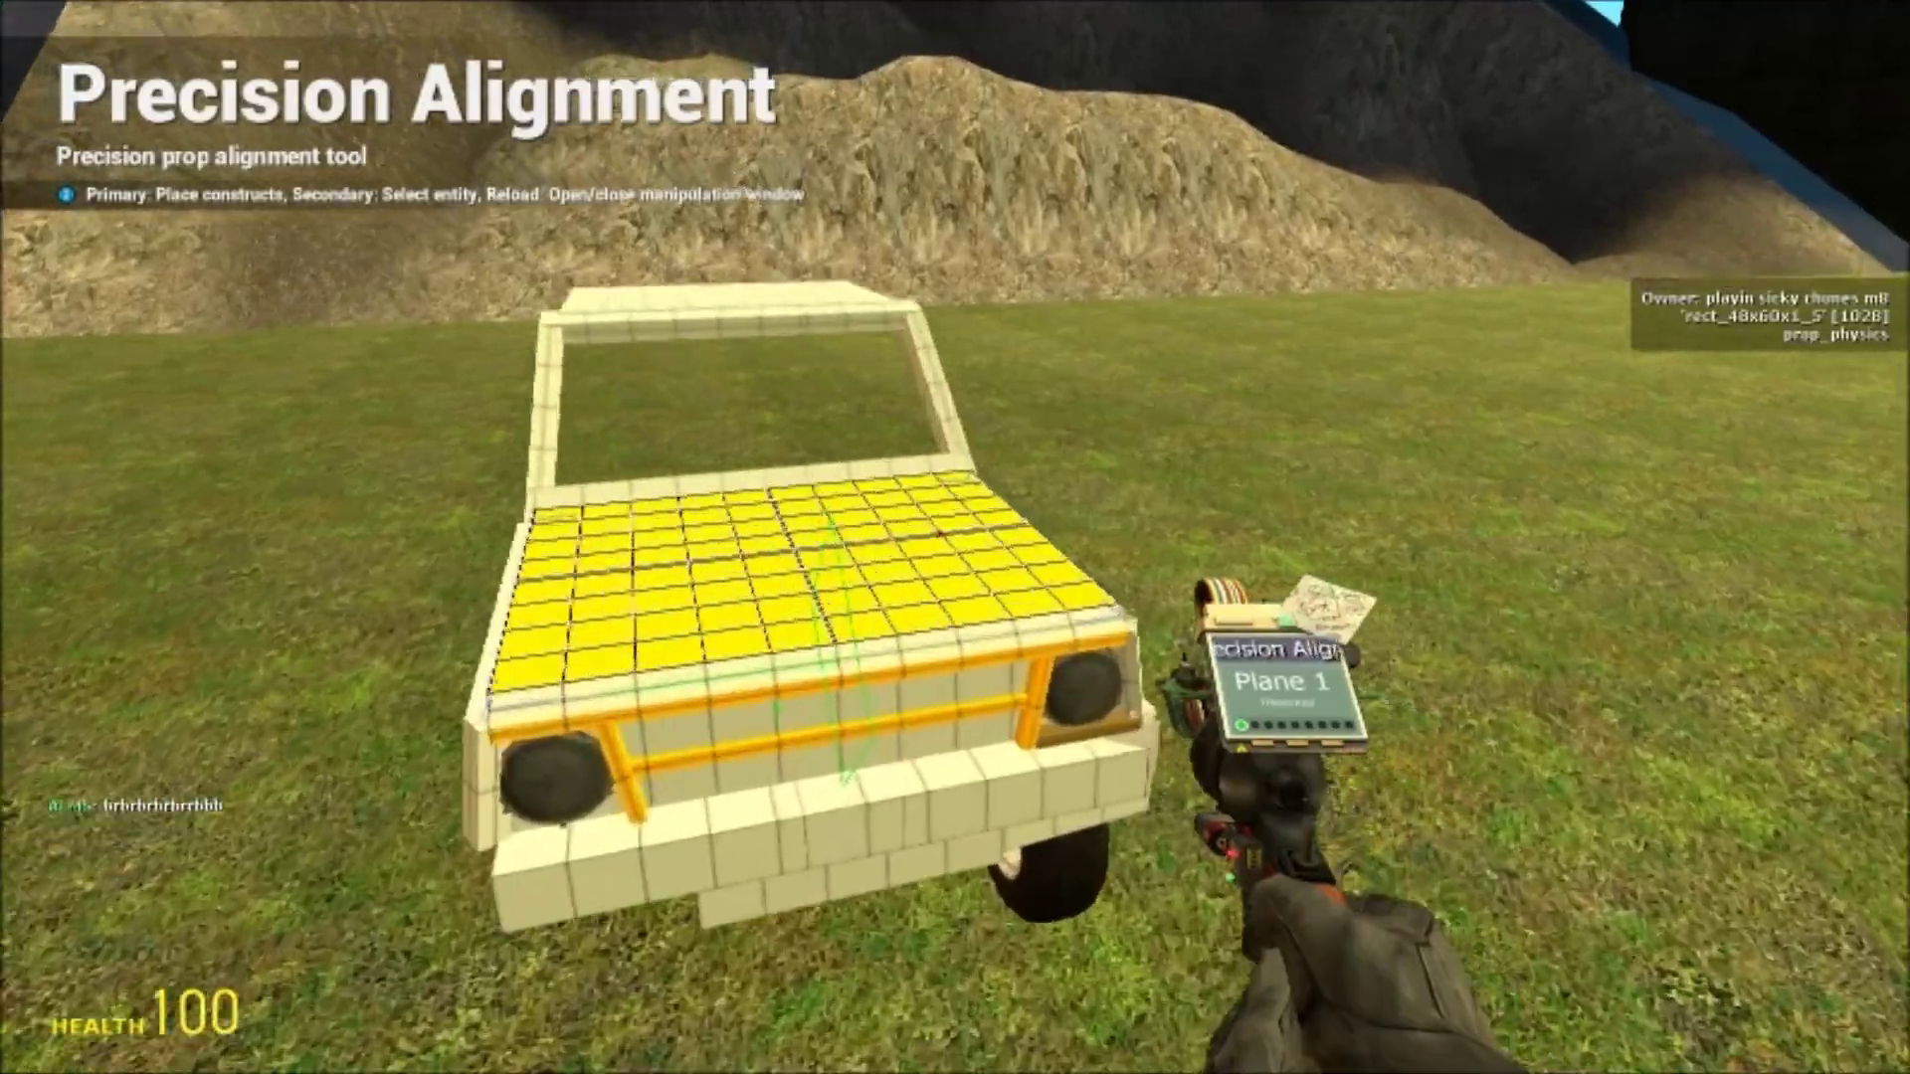
key(w)
key(s)
key(w)
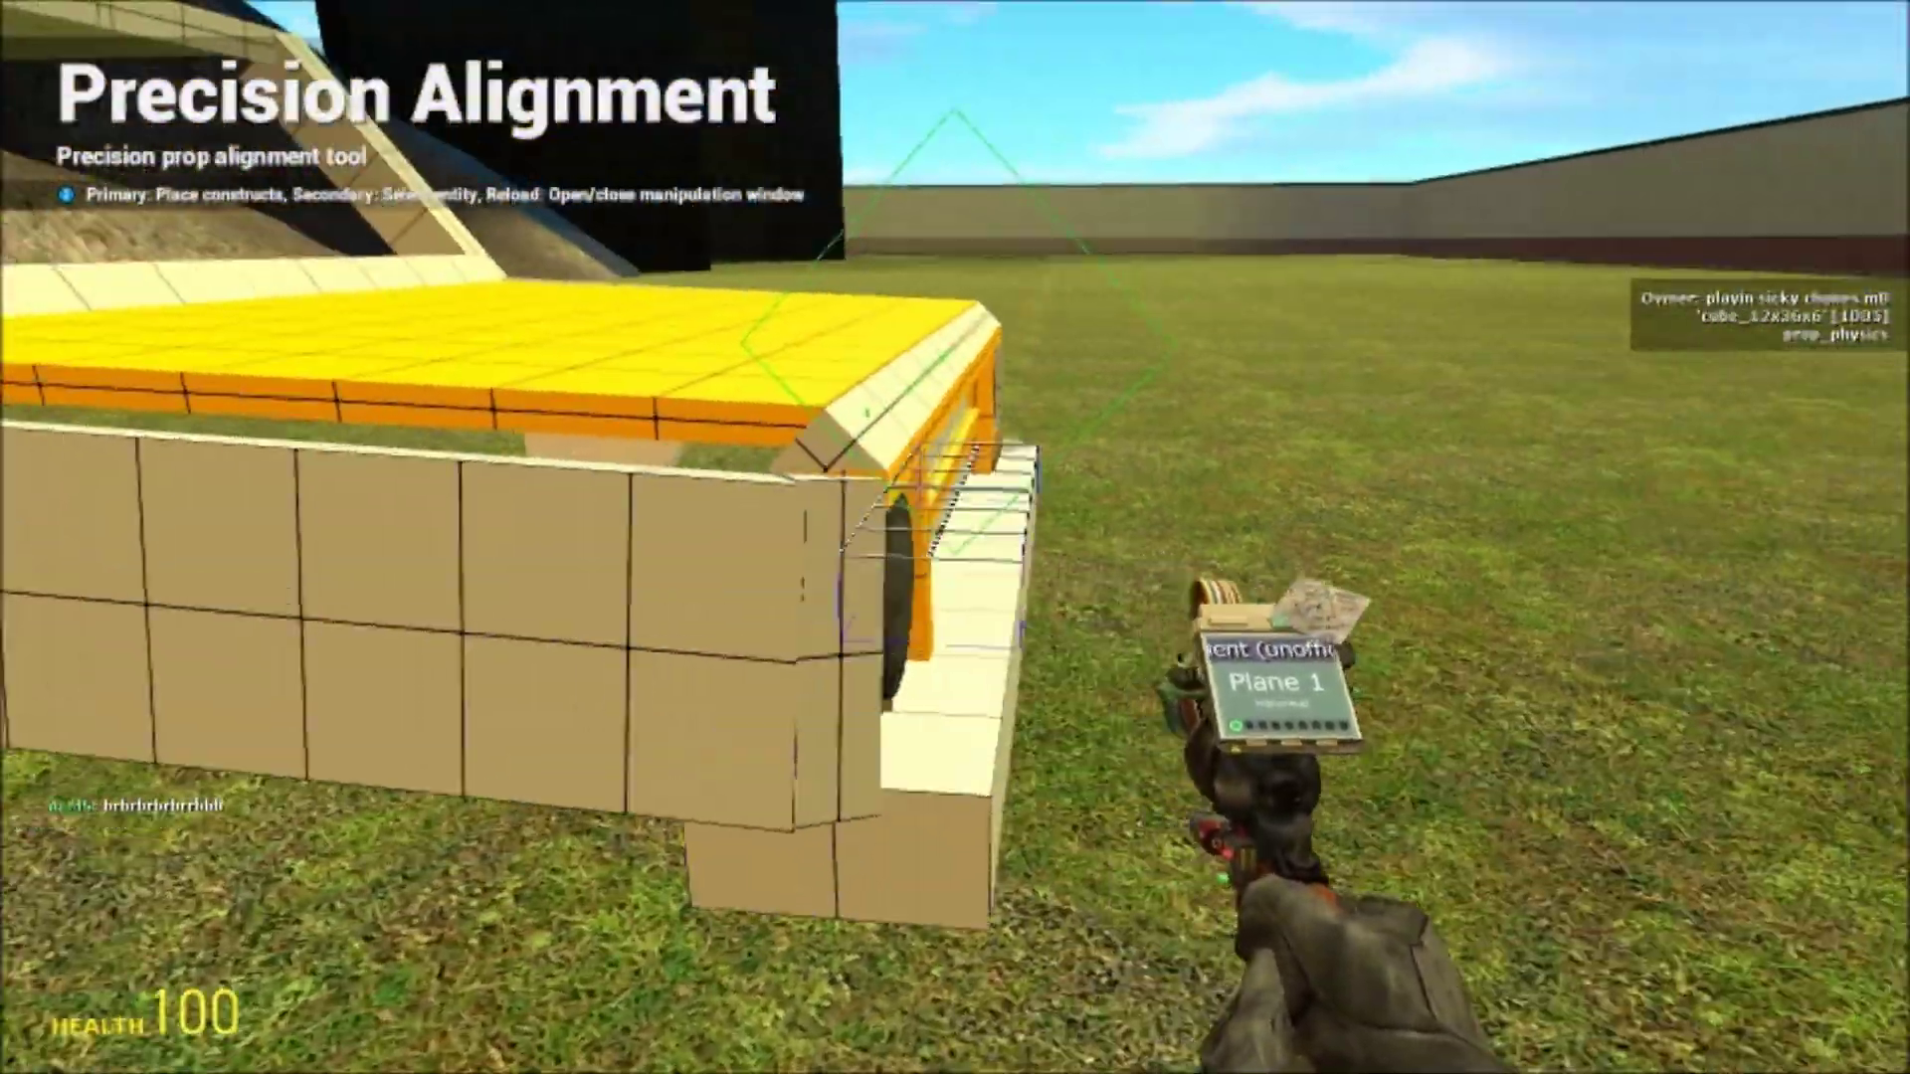
key(s)
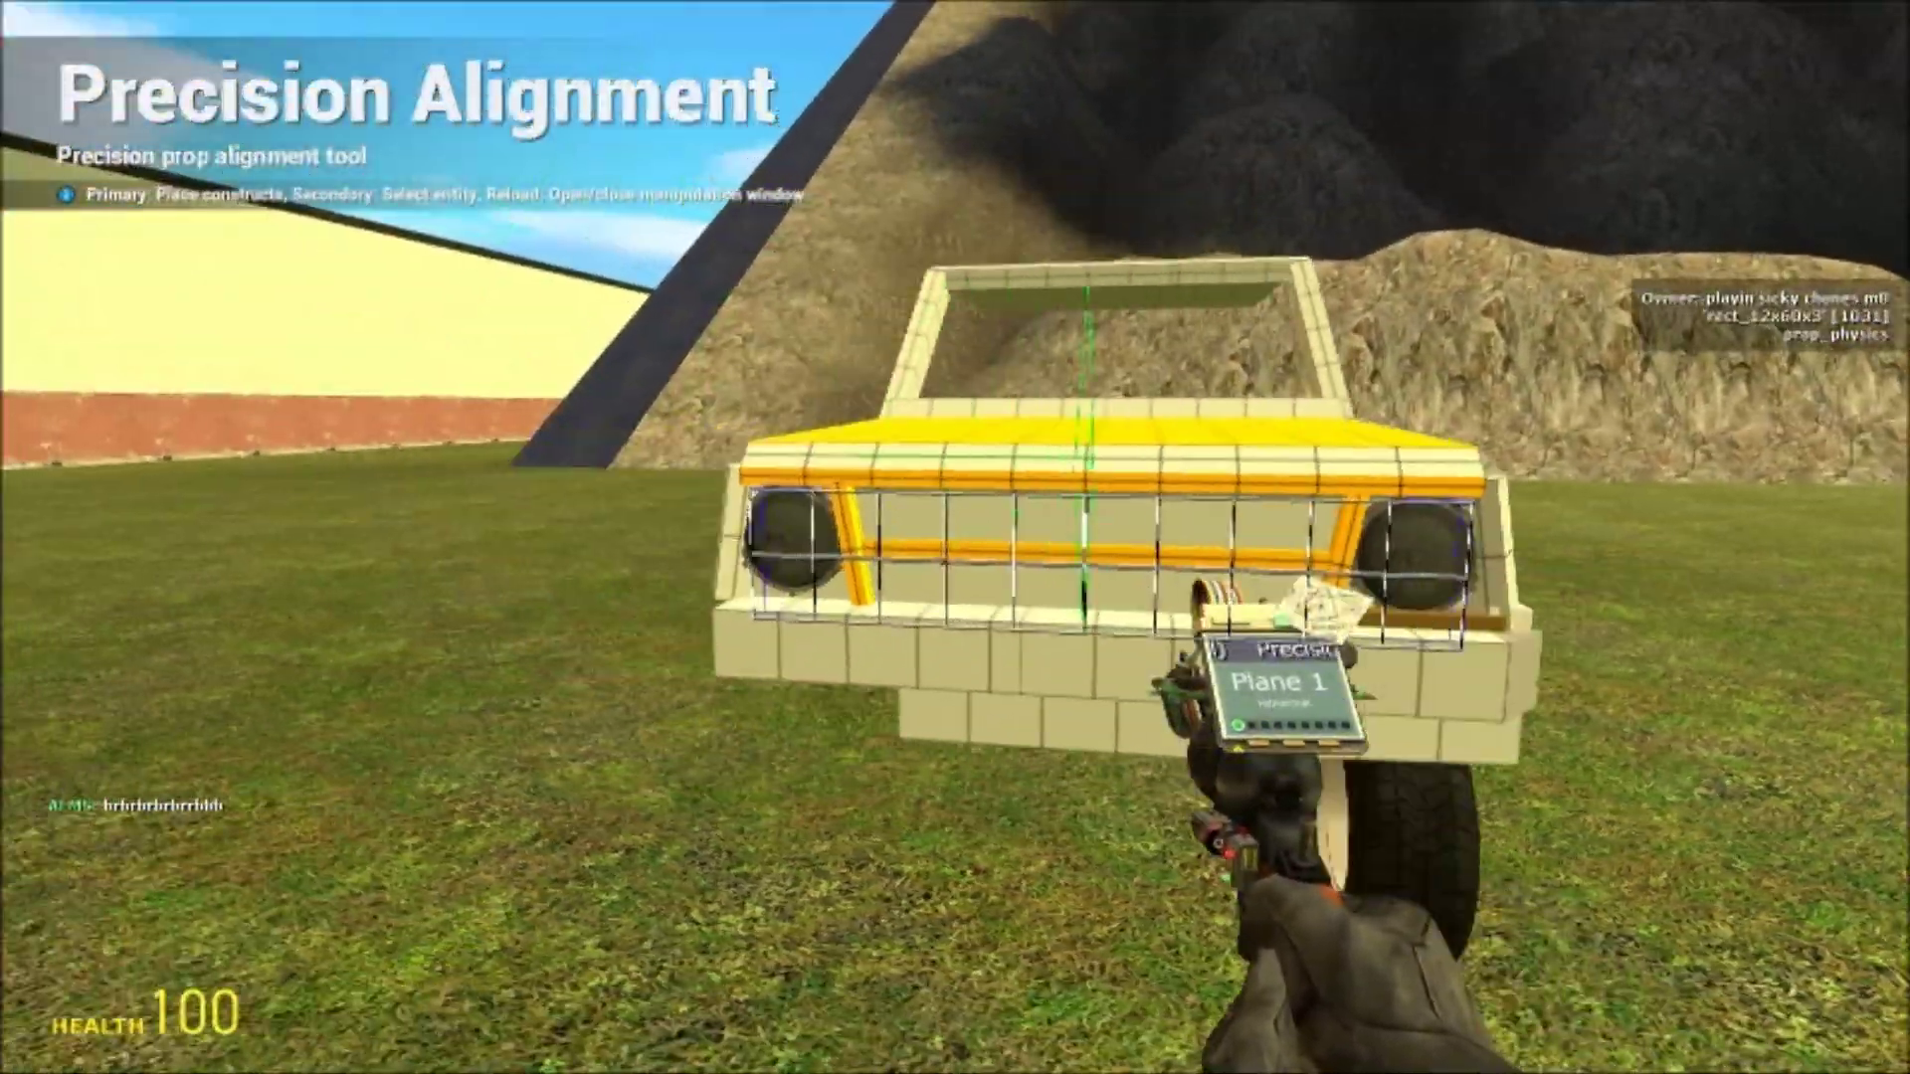